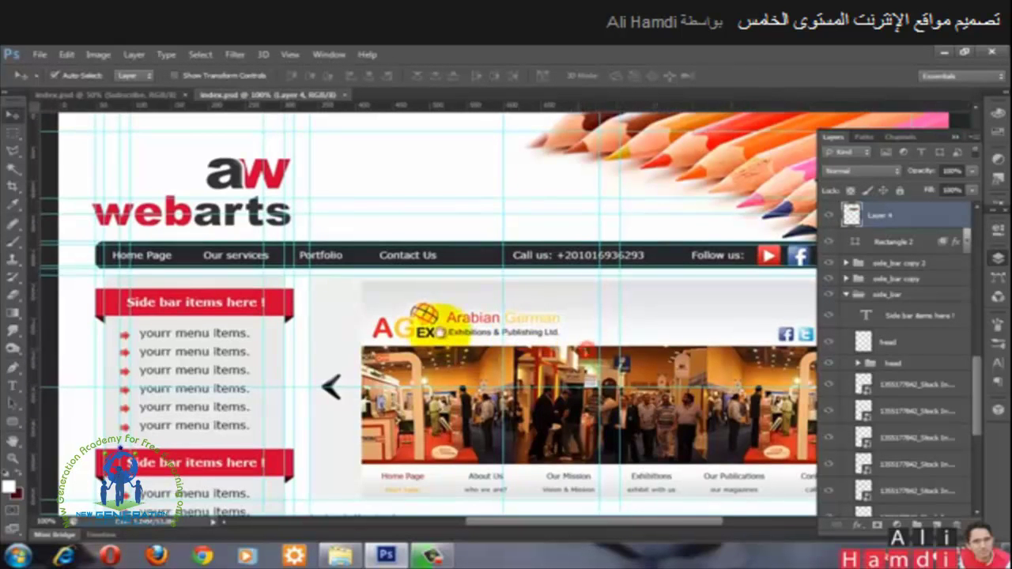
# Step: Switch from the reference design to the working index.psd at 100% zoom and collapse the side_bar copy 2 layer group
pyautogui.hscroll(5, 431, 332)
pyautogui.scroll(-2, 475, 317)
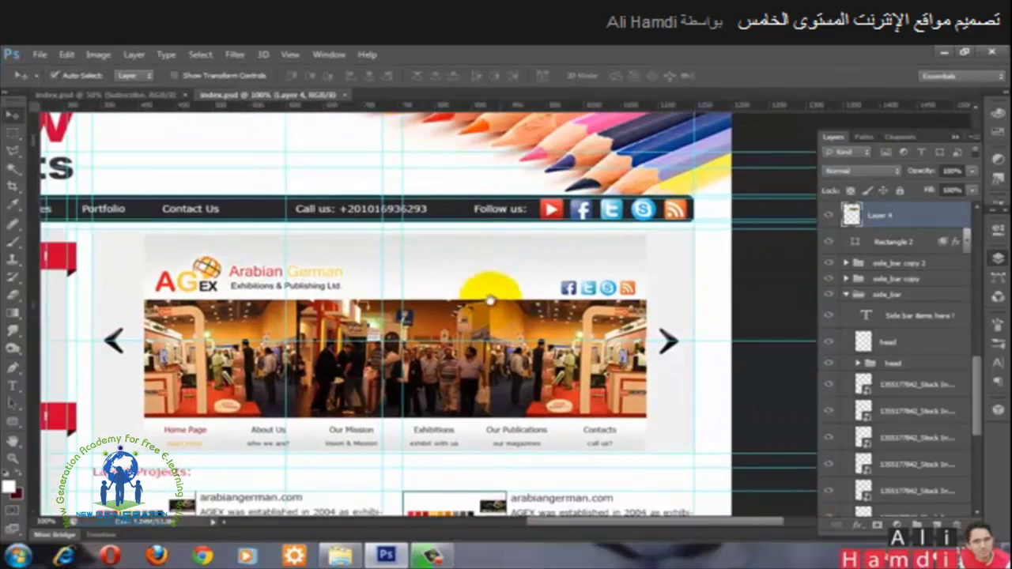
pyautogui.moveTo(490, 299); pyautogui.dragTo(505, 292)
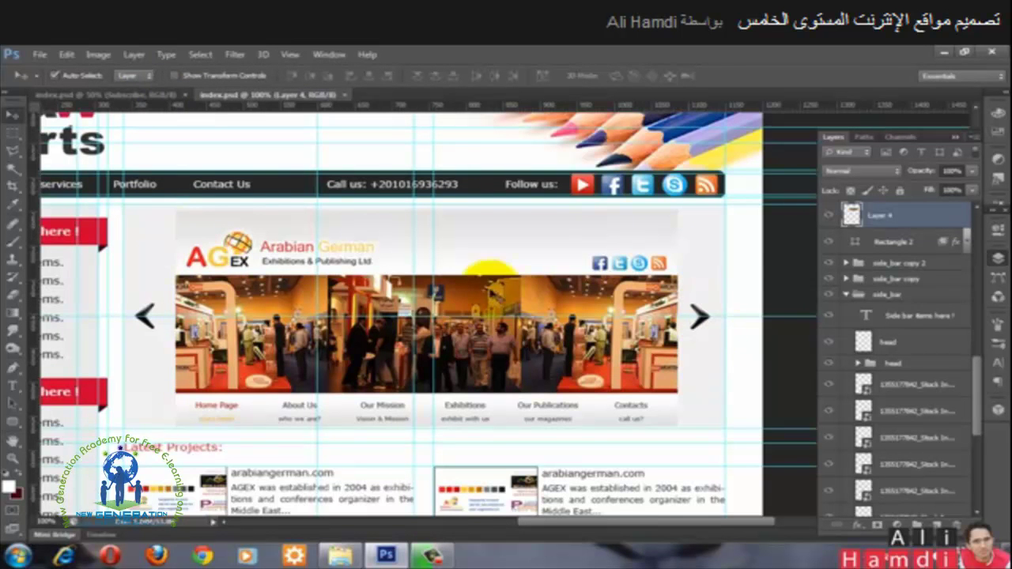
pyautogui.click(148, 96)
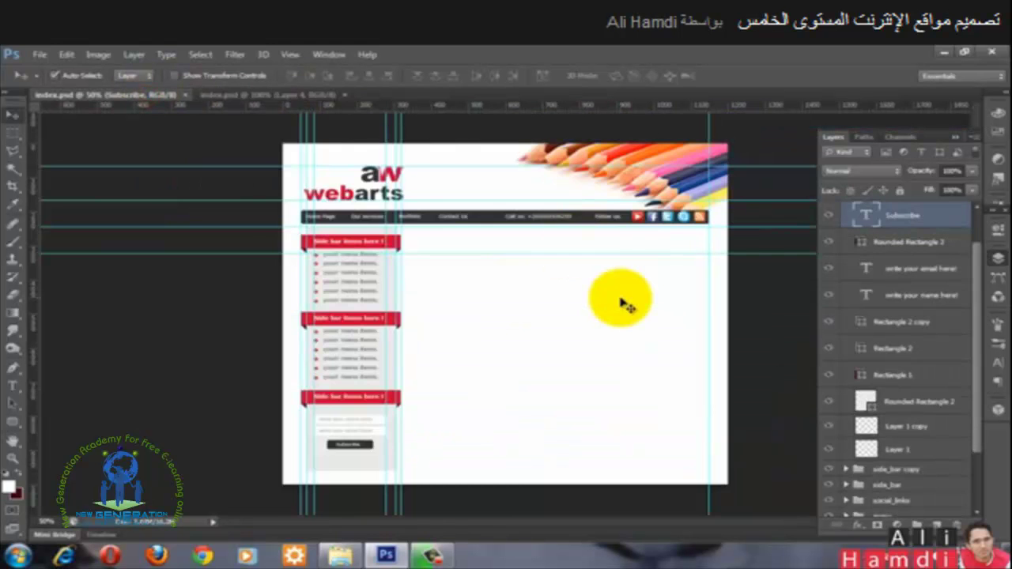
pyautogui.hotkey('ctrl', '1')
pyautogui.moveTo(617, 277); pyautogui.dragTo(521, 340)
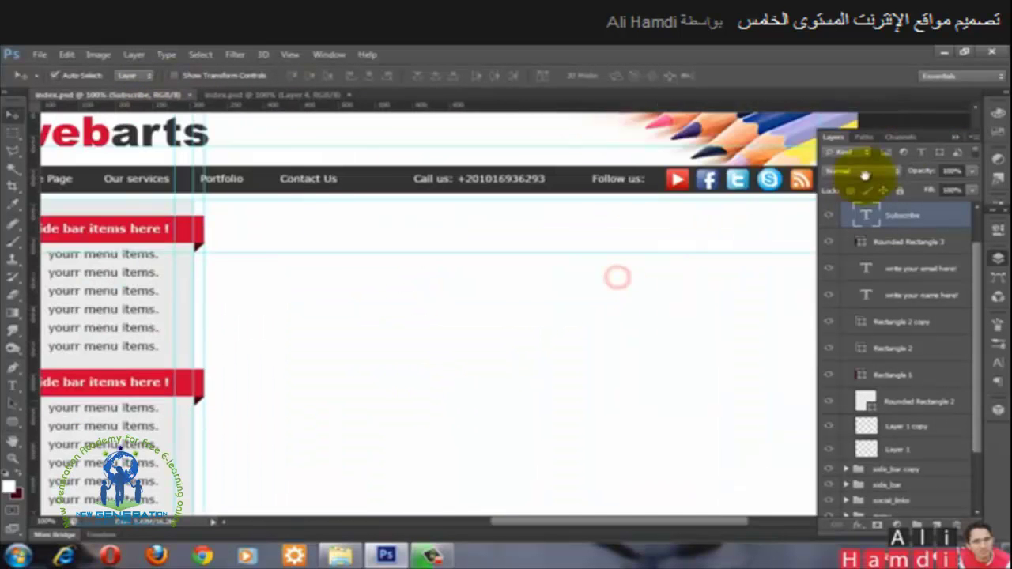
pyautogui.hotkey('ctrl', 'r')
pyautogui.scroll(1, 938, 203)
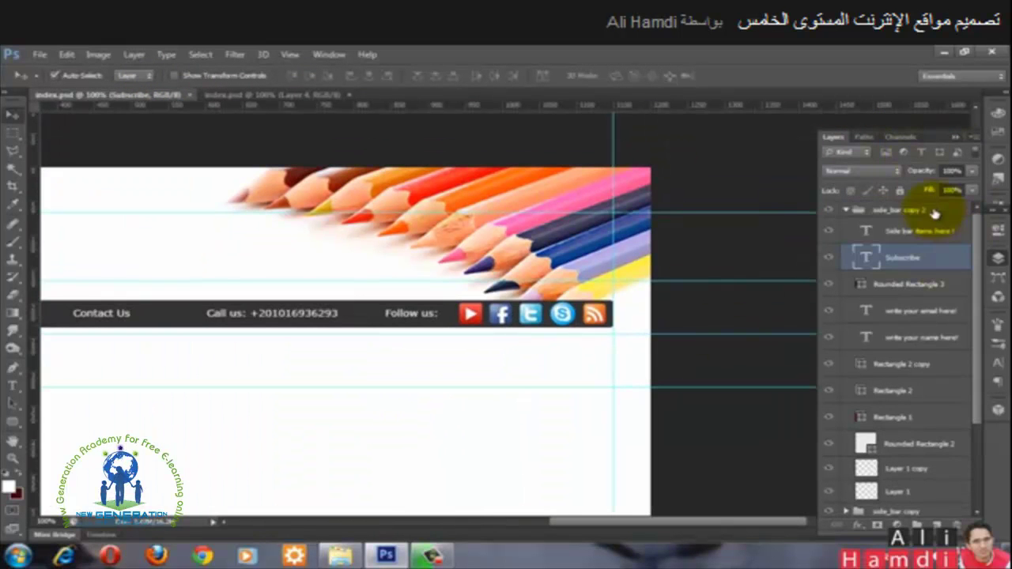
pyautogui.click(866, 210)
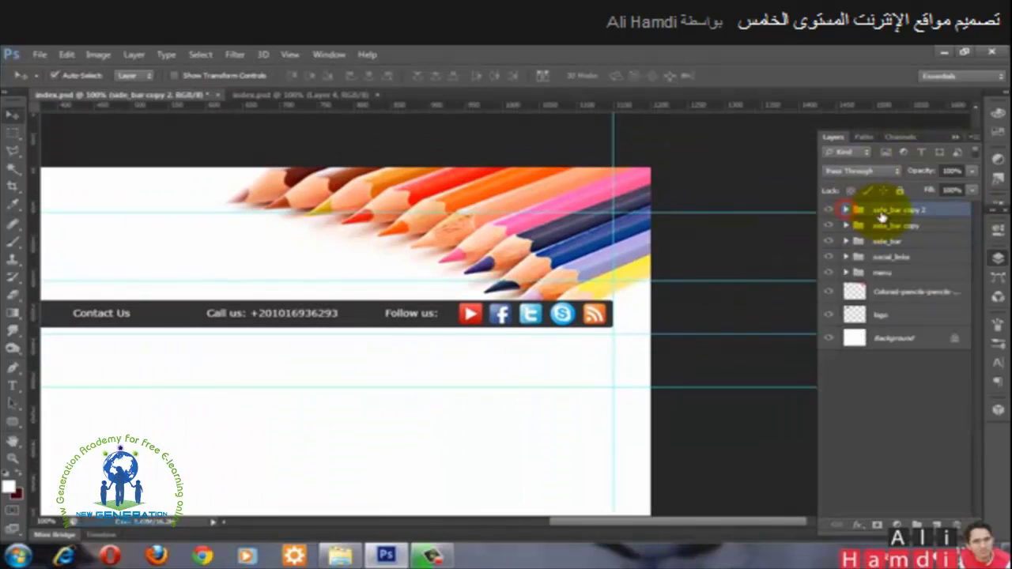
pyautogui.click(953, 138)
pyautogui.moveTo(283, 413); pyautogui.dragTo(504, 244)
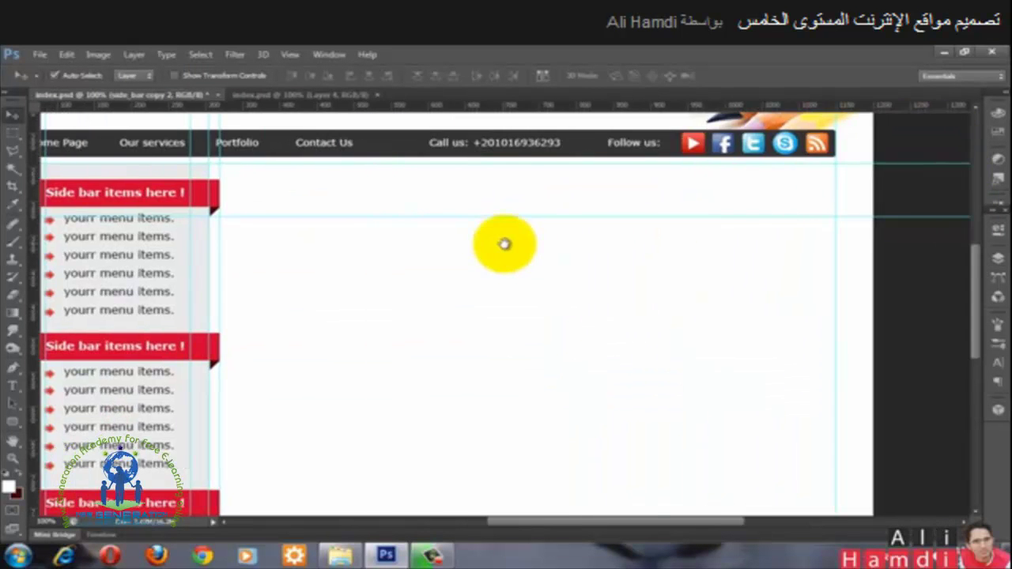
# Step: Mark out the content area beside the sidebar with a rectangular marquee and place a vertical guide on its left edge
pyautogui.press('m')
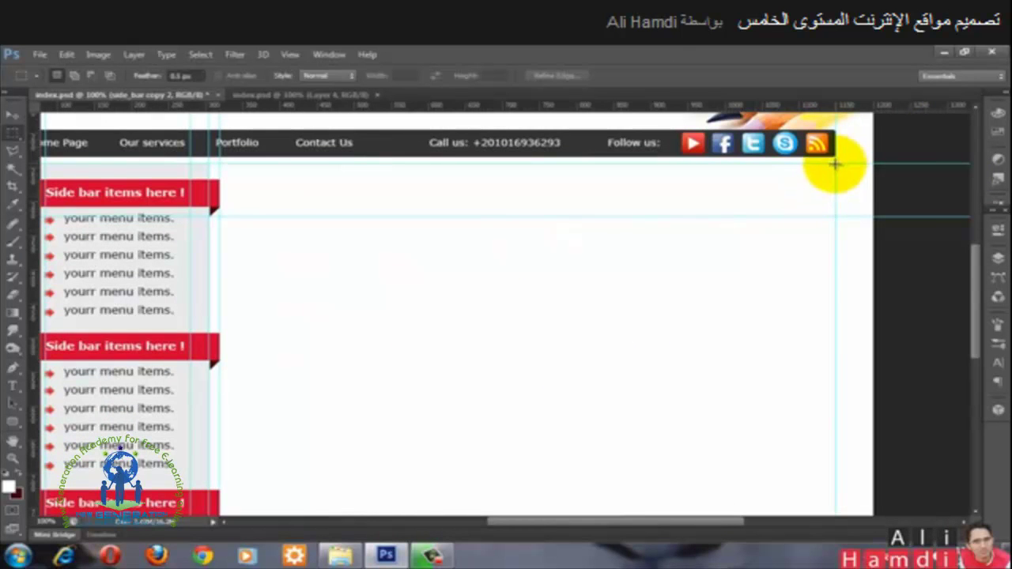
pyautogui.moveTo(835, 164); pyautogui.dragTo(216, 305)
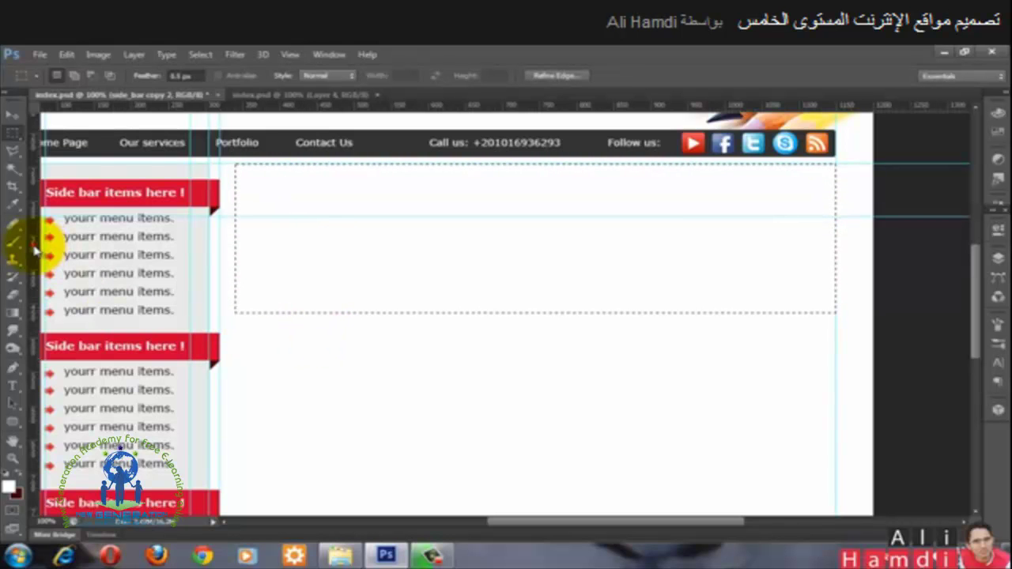
pyautogui.moveTo(34, 247); pyautogui.dragTo(236, 262)
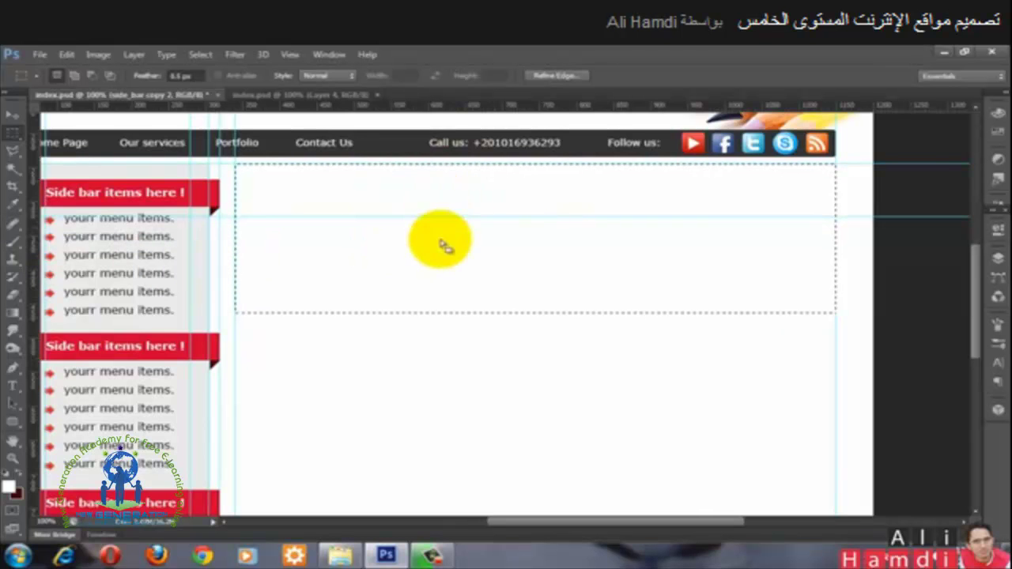
pyautogui.press('space')
pyautogui.moveTo(293, 254); pyautogui.dragTo(303, 249)
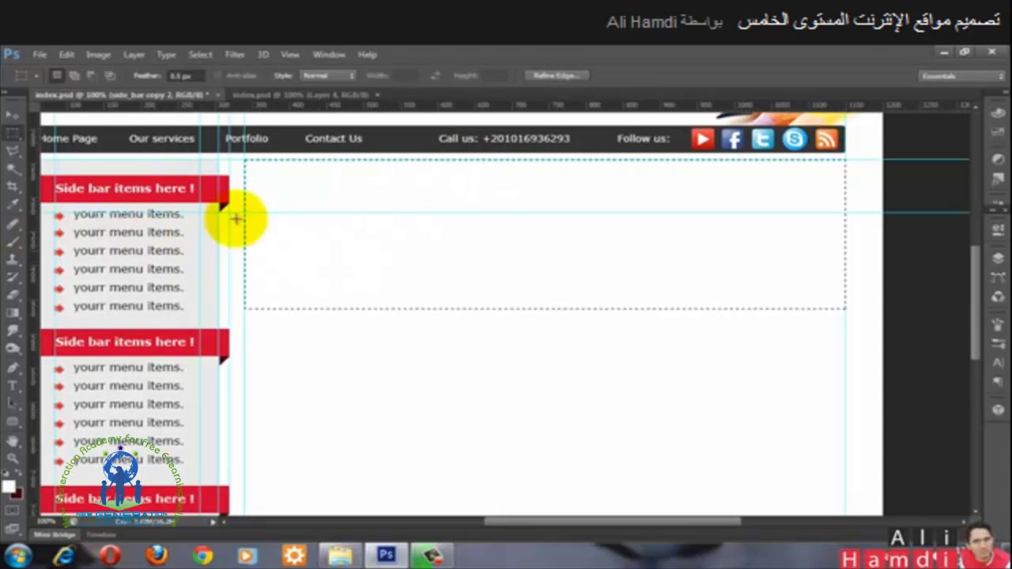
# Step: Measure the banner area's height in the reference design with a temporary rectangular marquee
pyautogui.click(271, 101)
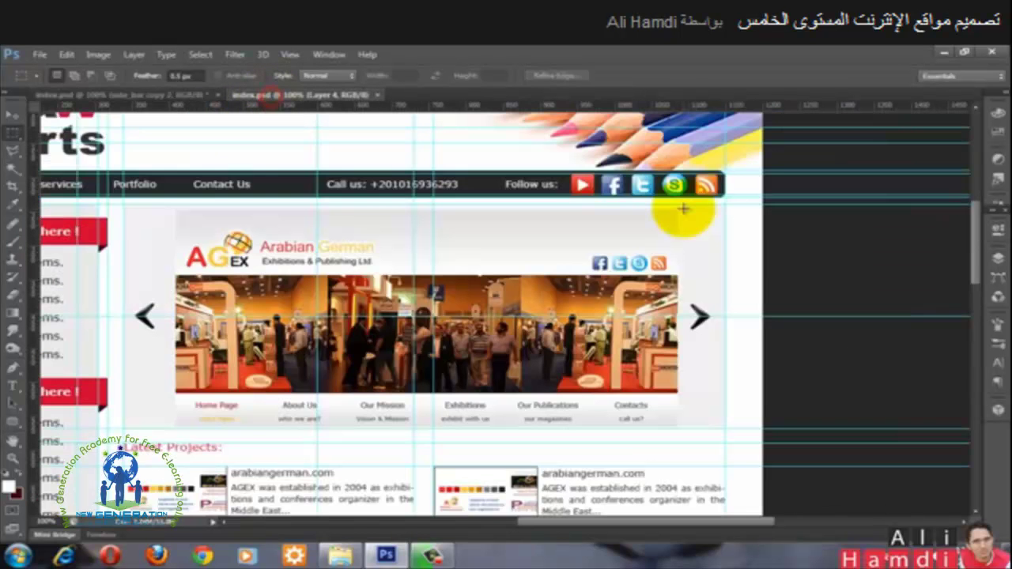
pyautogui.moveTo(594, 217); pyautogui.dragTo(690, 387)
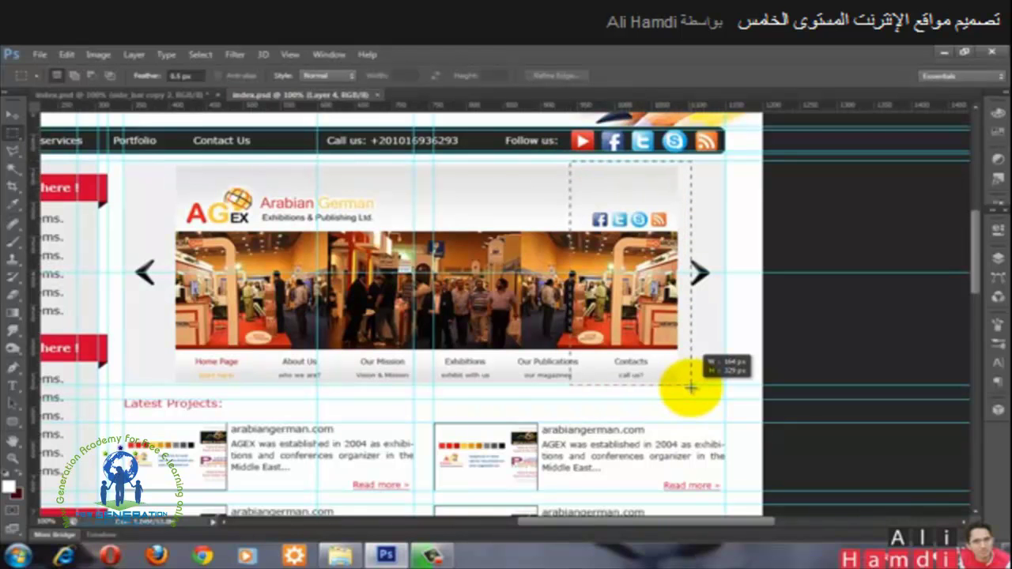
pyautogui.moveTo(690, 387); pyautogui.dragTo(690, 388)
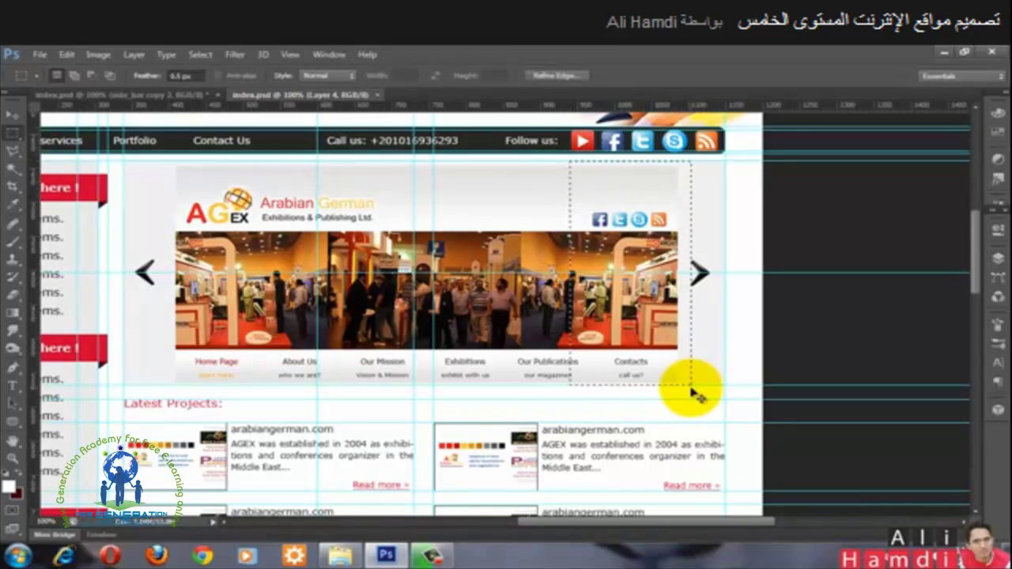
pyautogui.hotkey('ctrl', 'd')
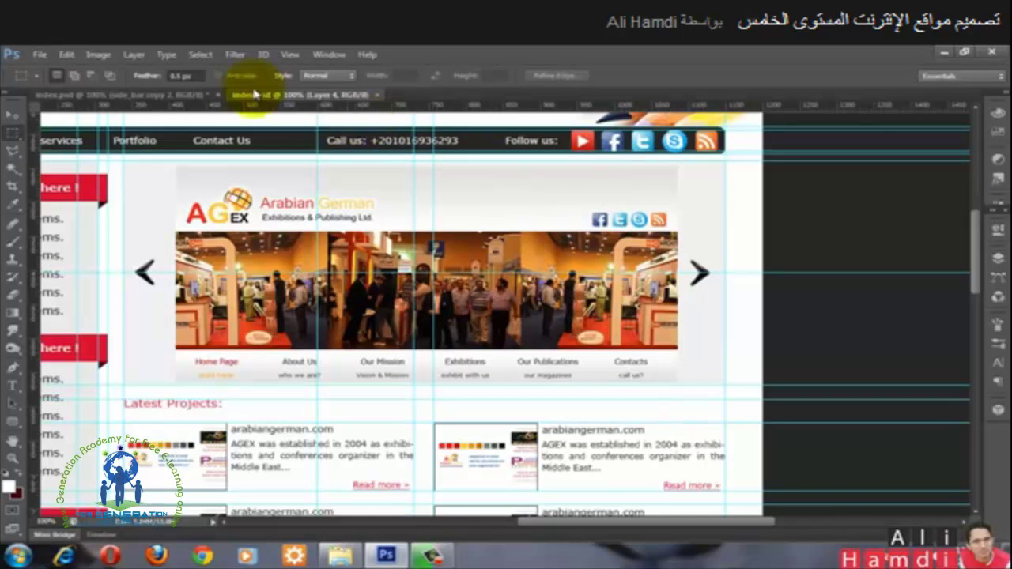
# Step: In the working design, marquee an area about 330 px tall below the navigation bar, place a horizontal guide on its bottom edge and deselect
pyautogui.click(197, 93)
pyautogui.click(467, 162)
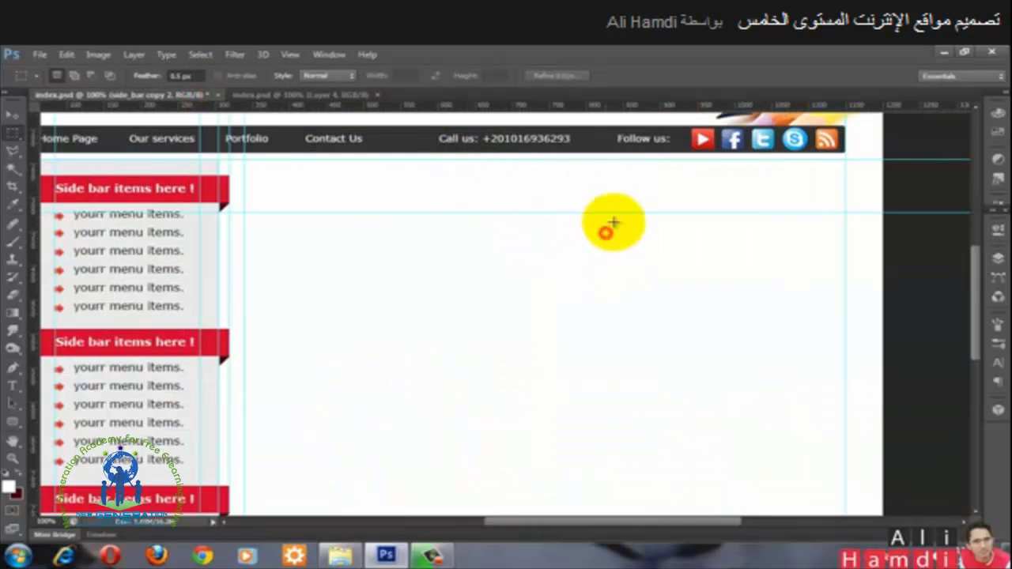
pyautogui.moveTo(845, 160); pyautogui.dragTo(252, 384)
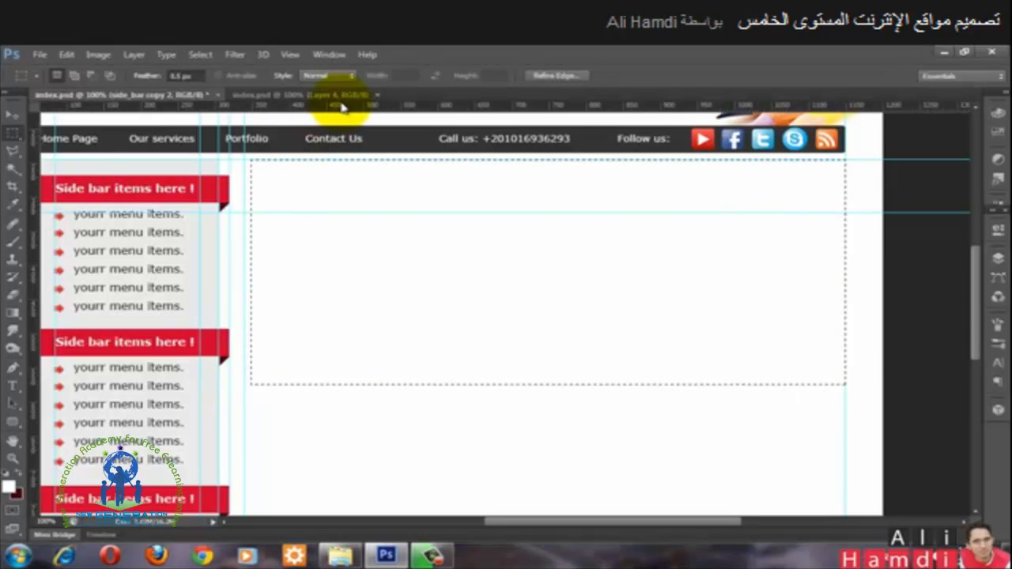
pyautogui.moveTo(339, 104); pyautogui.dragTo(340, 386)
pyautogui.hotkey('ctrl', 'd')
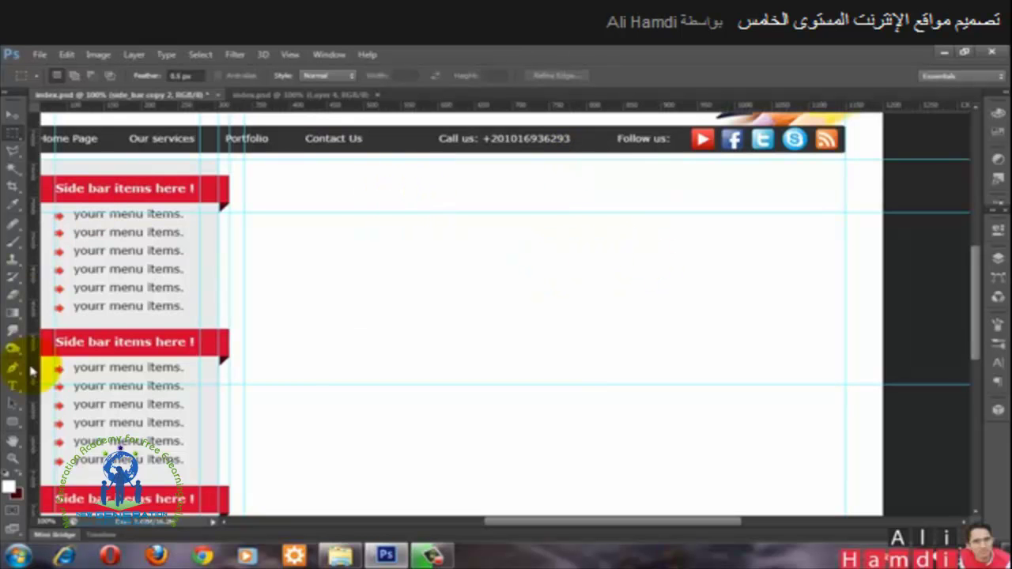
# Step: Draw a white rectangle about 810 × 330 px between the guides below the navigation bar and hide the guides
pyautogui.click(14, 421)
pyautogui.click(64, 418)
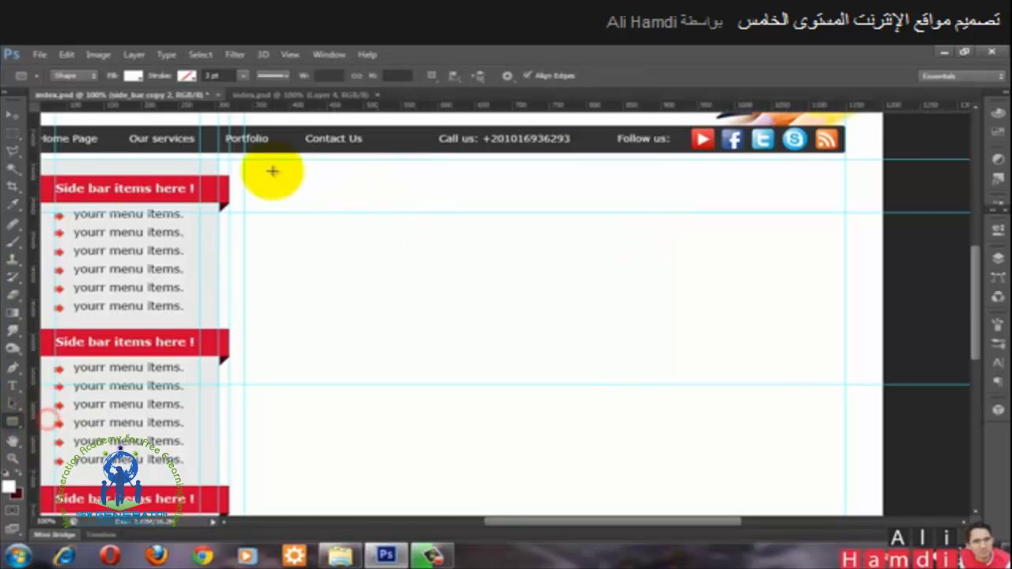
pyautogui.moveTo(244, 159); pyautogui.dragTo(846, 385)
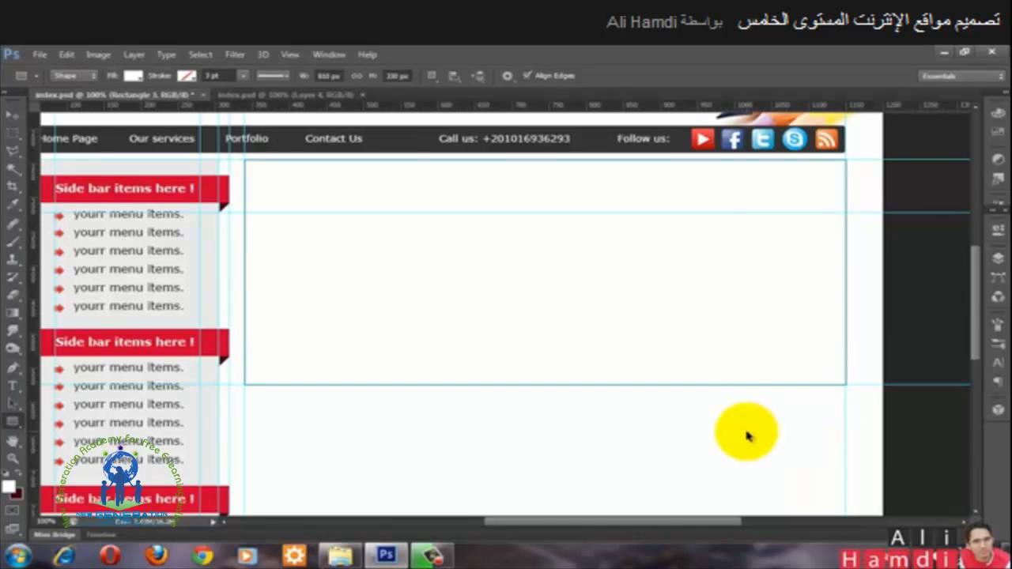
pyautogui.hotkey('ctrl', 'h')
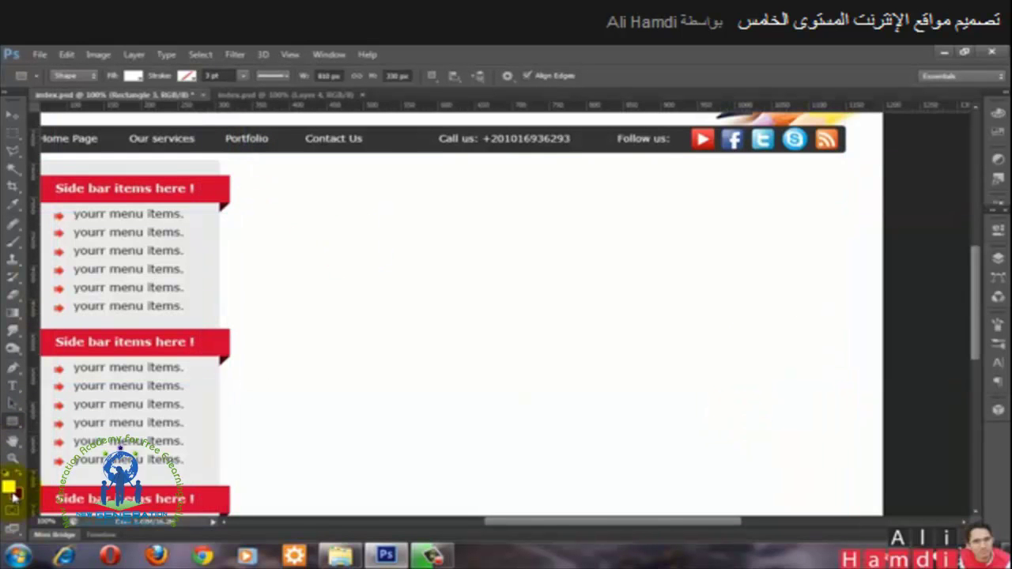
# Step: Fill the new banner rectangle with the sidebar's light grey, eaeaea, and deselect the shape
pyautogui.click(250, 95)
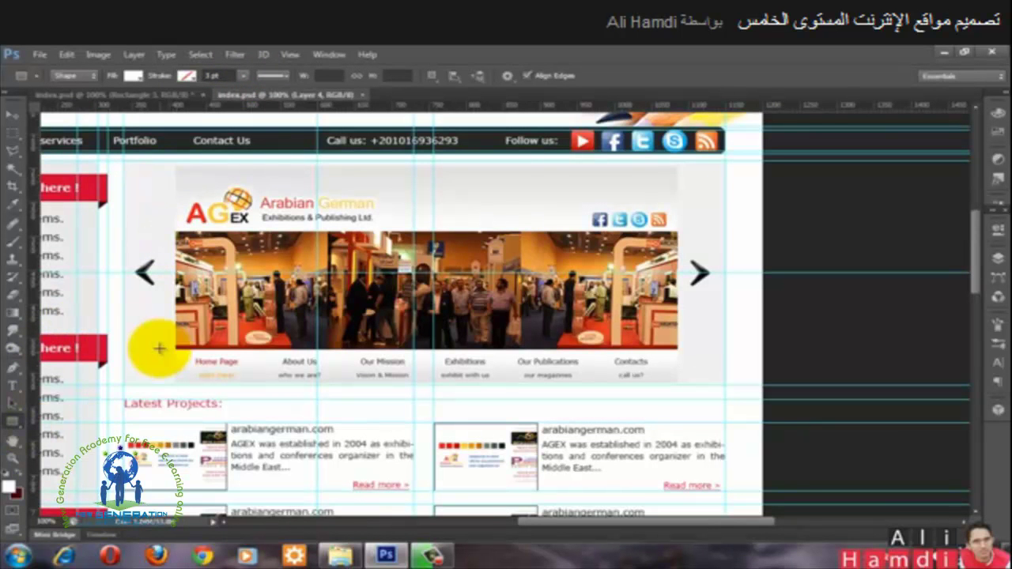
pyautogui.hotkey('ctrl', 'Tab')
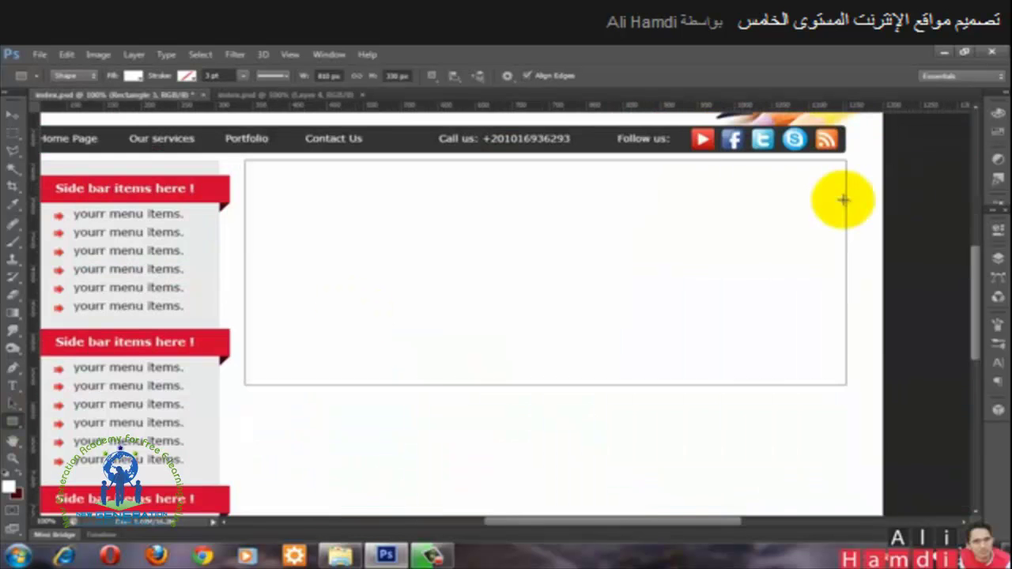
pyautogui.press('F7')
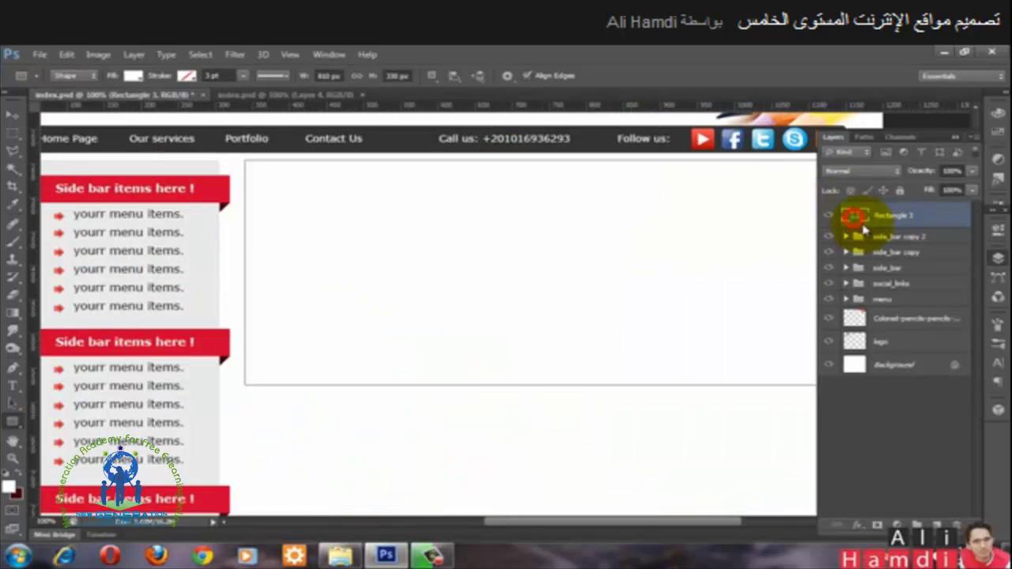
pyautogui.doubleClick(858, 215)
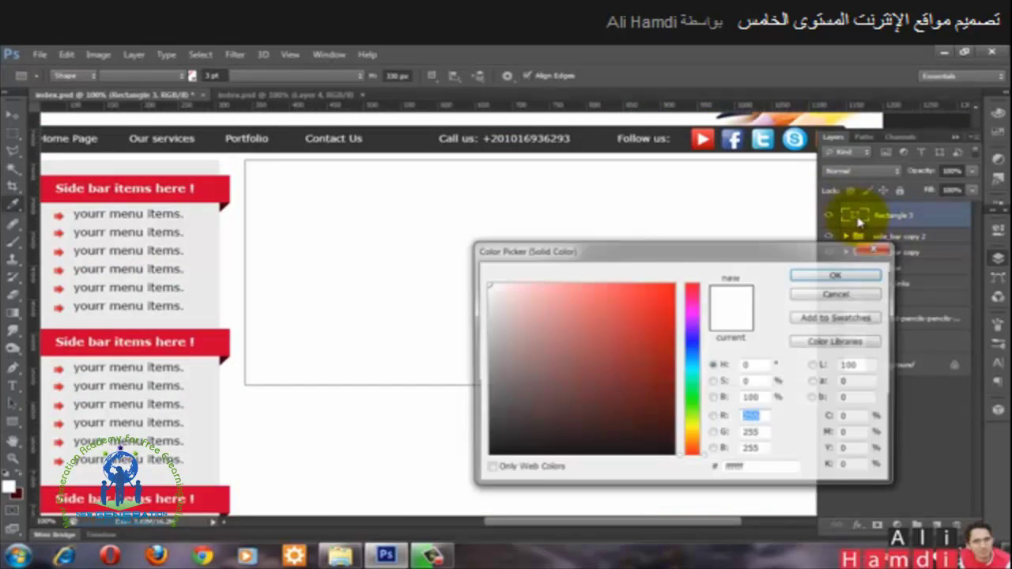
pyautogui.click(207, 388)
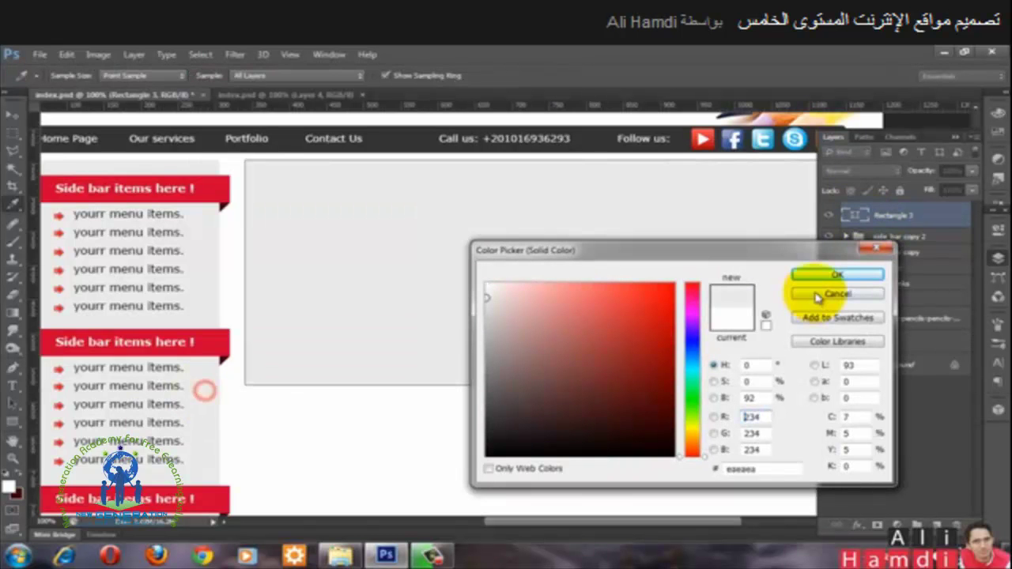
pyautogui.click(818, 282)
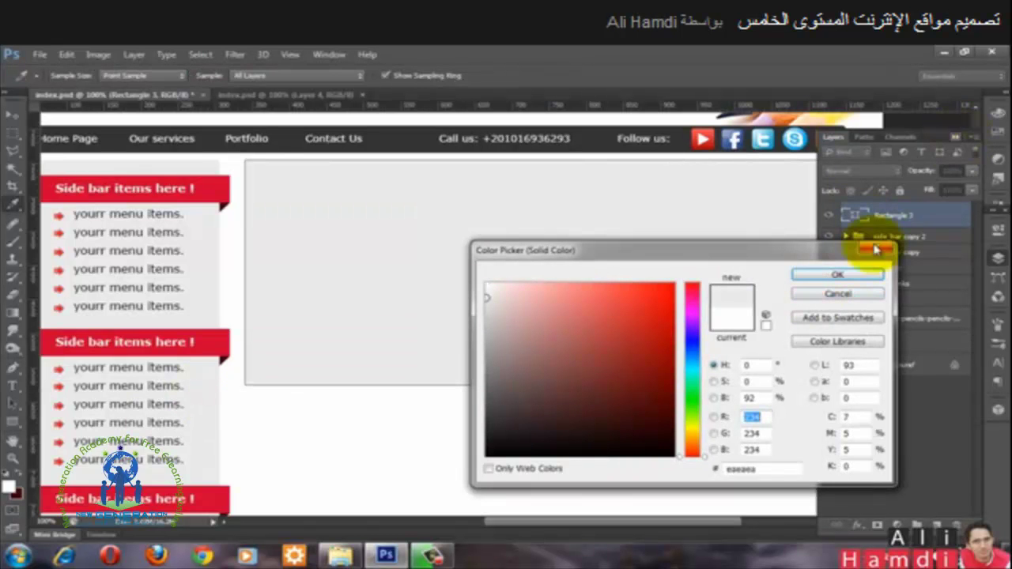
pyautogui.click(830, 275)
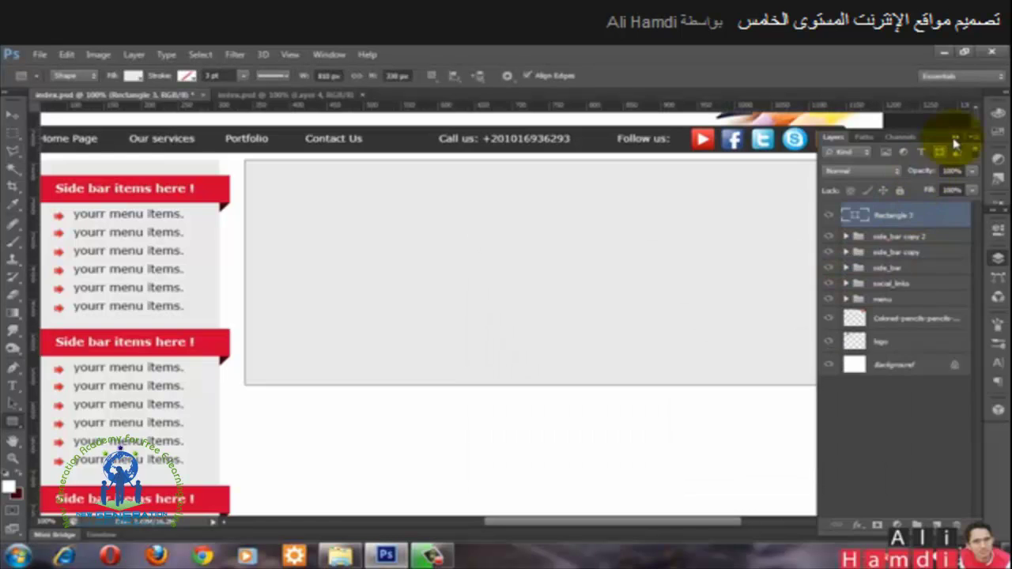
pyautogui.click(956, 140)
pyautogui.press('v')
pyautogui.click(525, 282)
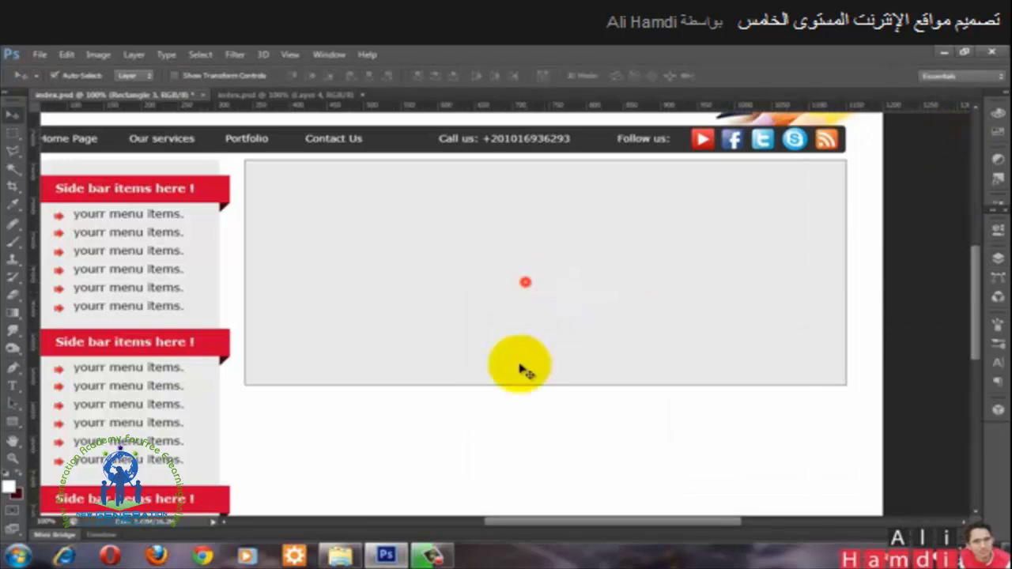
pyautogui.click(494, 443)
pyautogui.moveTo(578, 221); pyautogui.dragTo(577, 223)
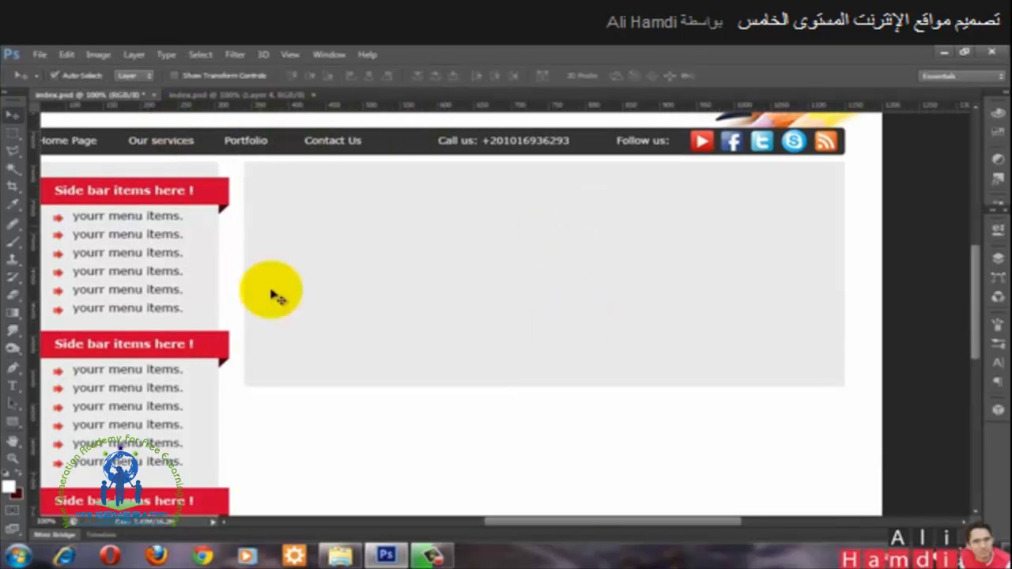
# Step: Copy the Arabian German exhibition banner from the reference design onto the grey rectangle in the working design
pyautogui.click(209, 95)
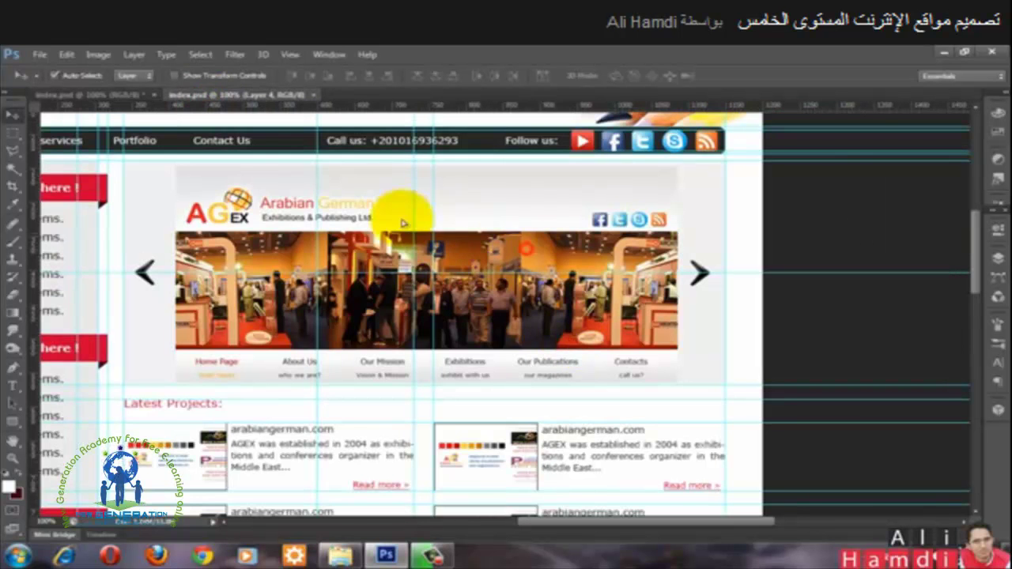
pyautogui.moveTo(395, 214); pyautogui.dragTo(606, 343)
pyautogui.moveTo(461, 275); pyautogui.dragTo(522, 263)
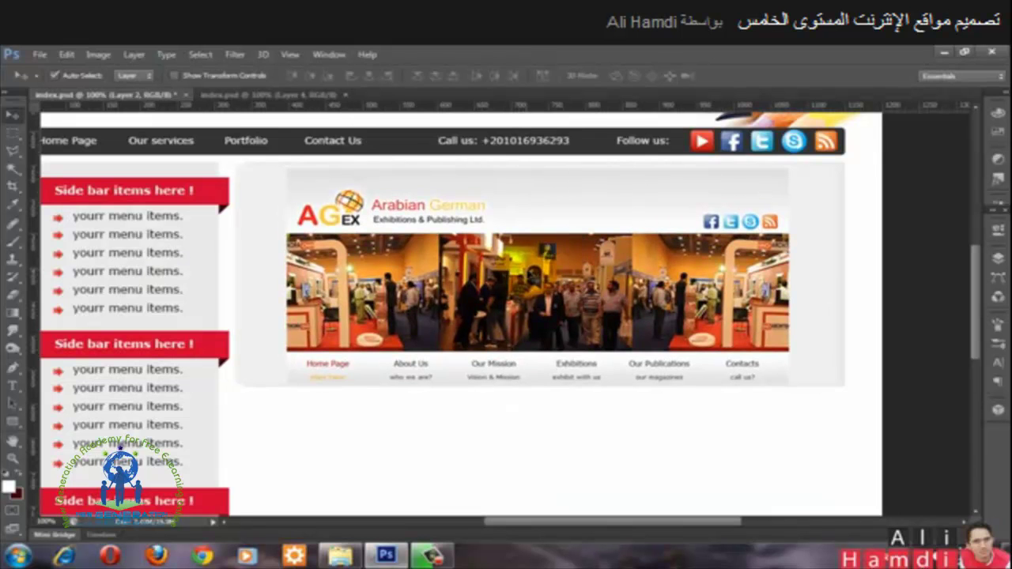
# Step: Move the banner 10 px right and 10 px up with Free Transform and show the guides to check its alignment
pyautogui.hotkey('ctrl', 't')
pyautogui.hotkey('shift', 'Right')
pyautogui.hotkey('shift', 'Up')
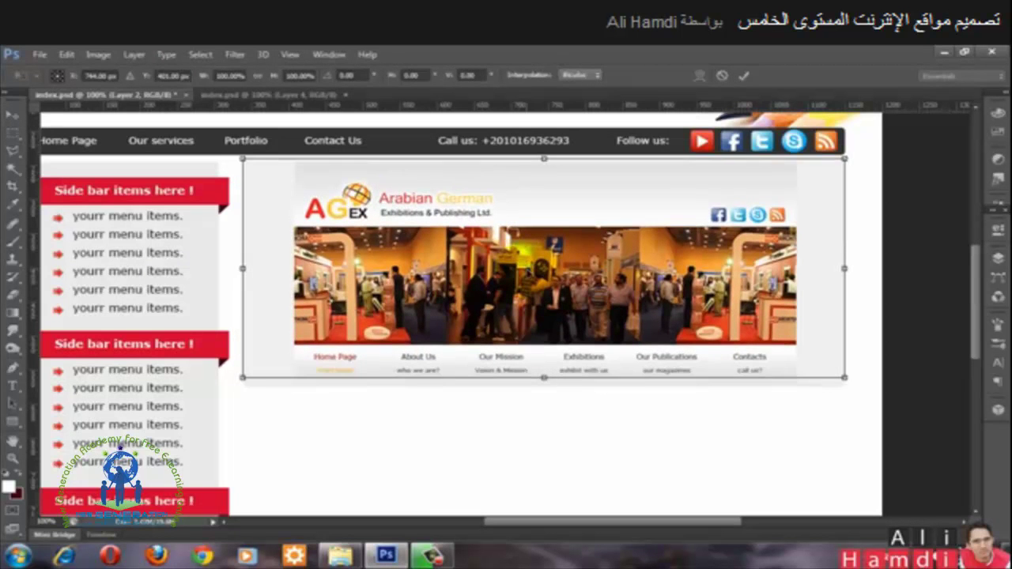
pyautogui.press('Return')
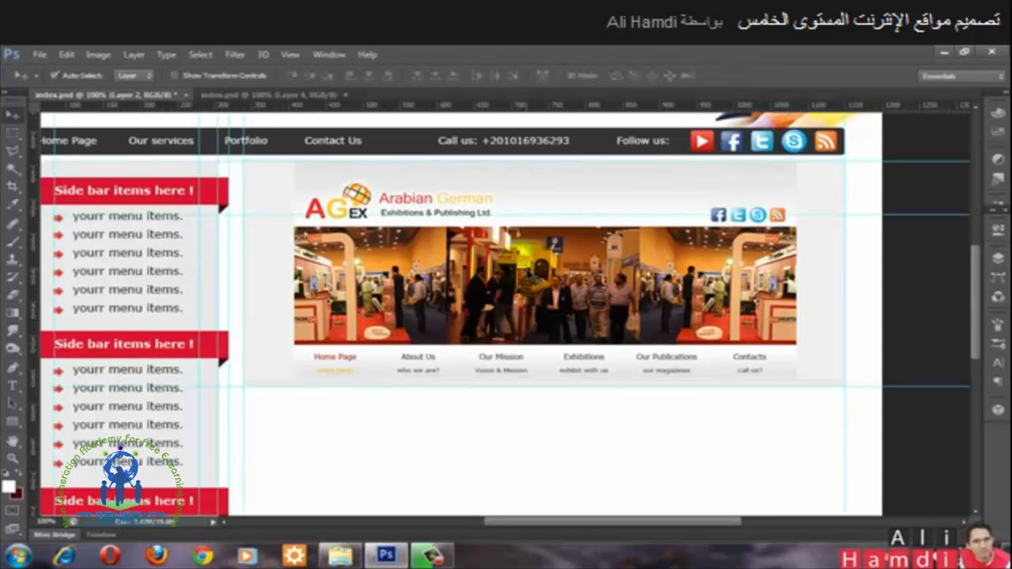
pyautogui.hotkey('ctrl', '+')
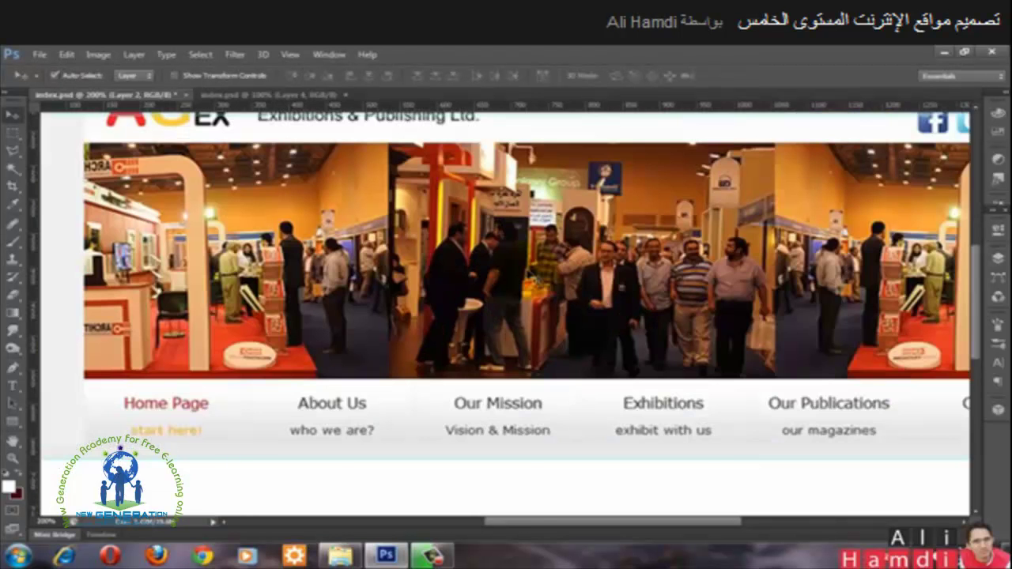
# Step: Try nudging the banner up and down by 1 px with Free Transform to align it with the guides
pyautogui.moveTo(339, 354); pyautogui.dragTo(413, 465)
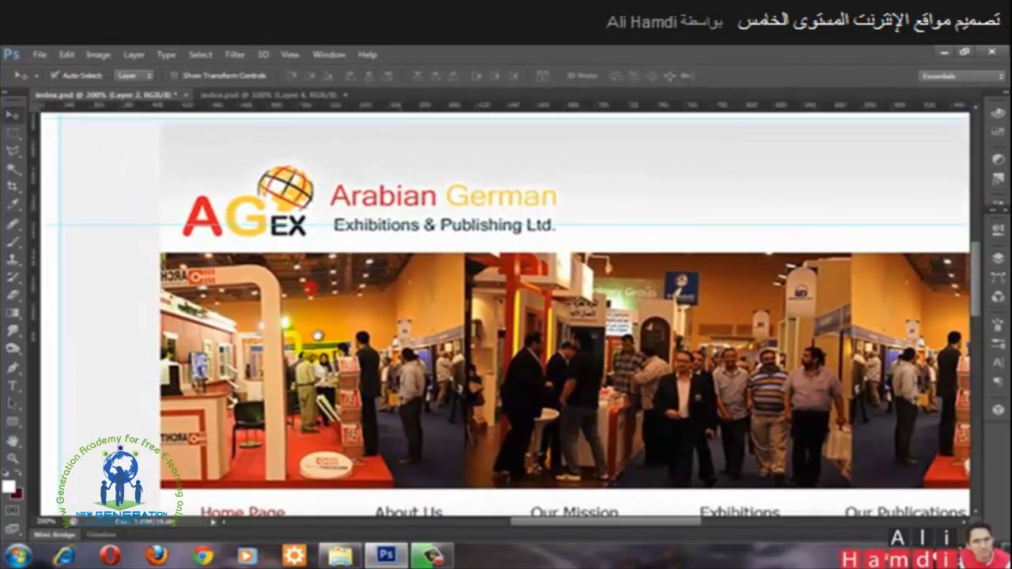
pyautogui.moveTo(299, 229); pyautogui.dragTo(320, 338)
pyautogui.moveTo(513, 296); pyautogui.dragTo(258, 379)
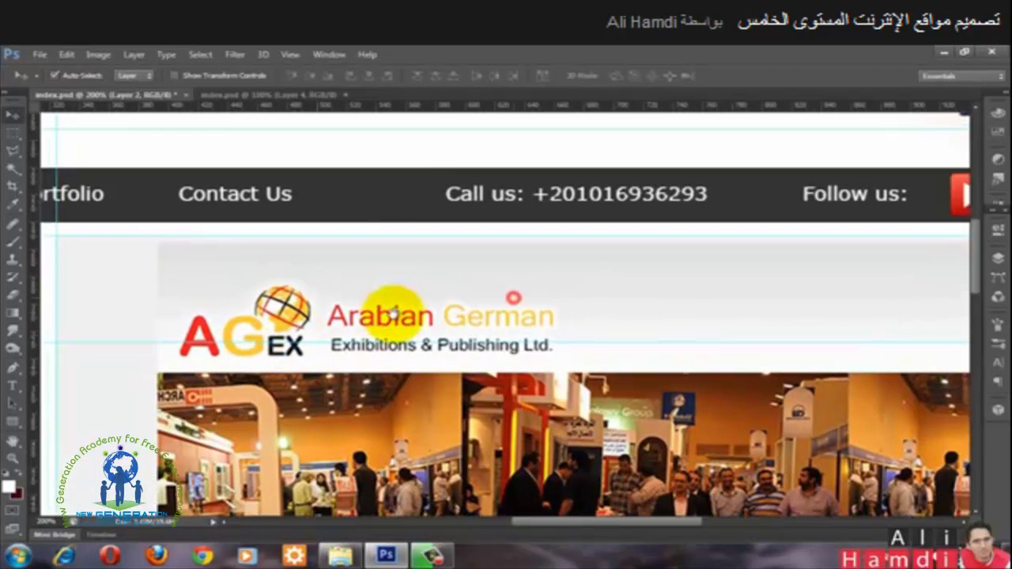
pyautogui.moveTo(574, 346); pyautogui.dragTo(326, 330)
pyautogui.moveTo(625, 360); pyautogui.dragTo(412, 344)
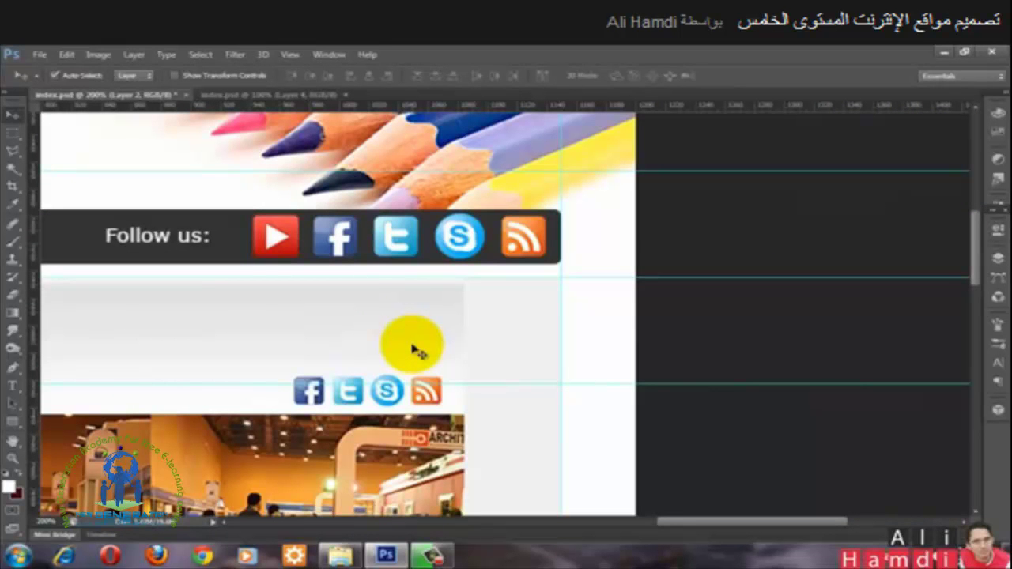
pyautogui.hotkey('ctrl', 't')
pyautogui.press('Up')
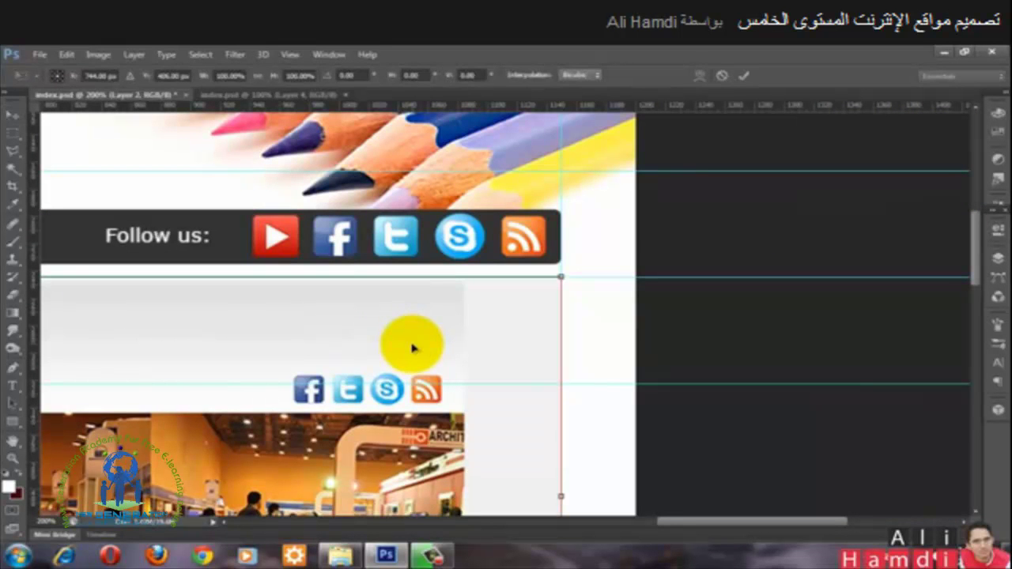
pyautogui.press('Down')
pyautogui.press('Down')
pyautogui.press('Up')
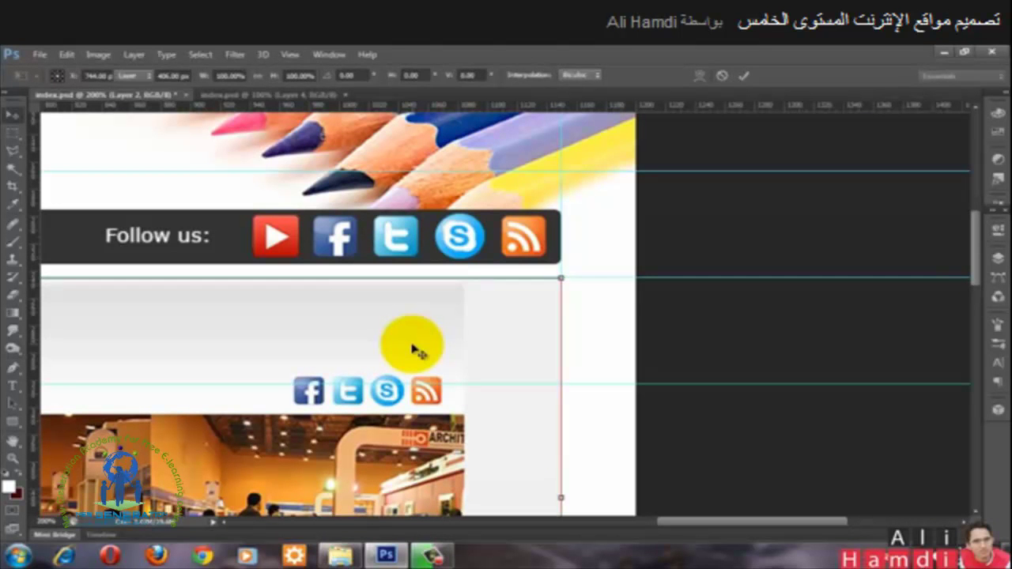
pyautogui.press('Return')
# Step: Inspect the banner's placement on the grey rectangle at 100% zoom with the guides hidden
pyautogui.moveTo(400, 350); pyautogui.dragTo(475, 253)
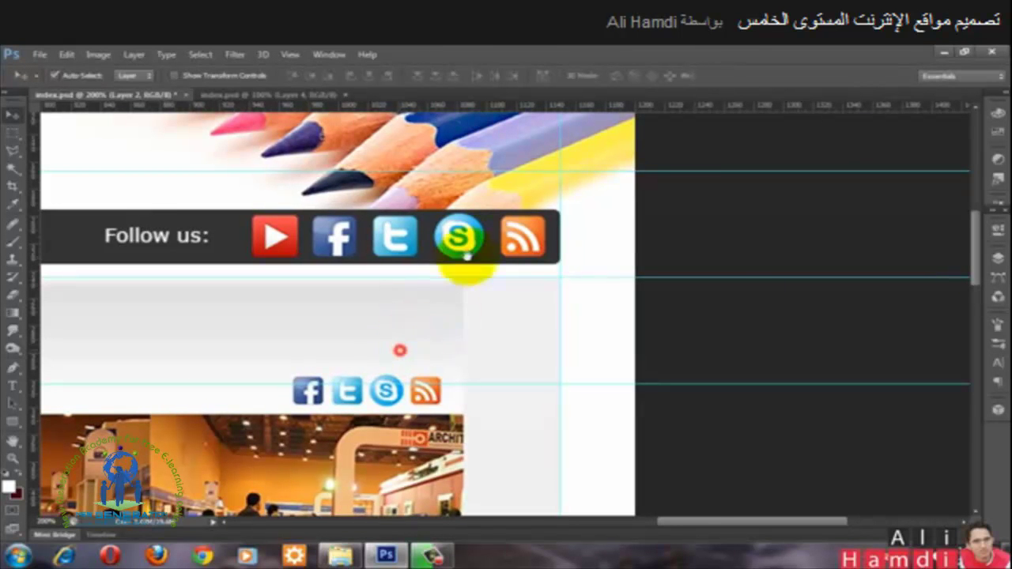
pyautogui.moveTo(379, 293); pyautogui.dragTo(452, 203)
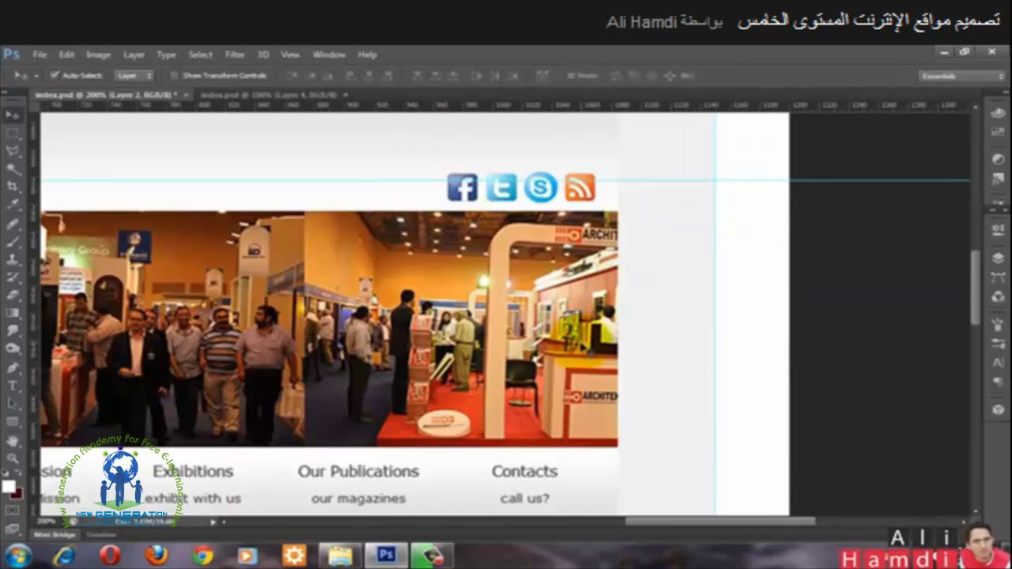
pyautogui.hotkey('ctrl', '-')
pyautogui.moveTo(284, 315); pyautogui.dragTo(393, 315)
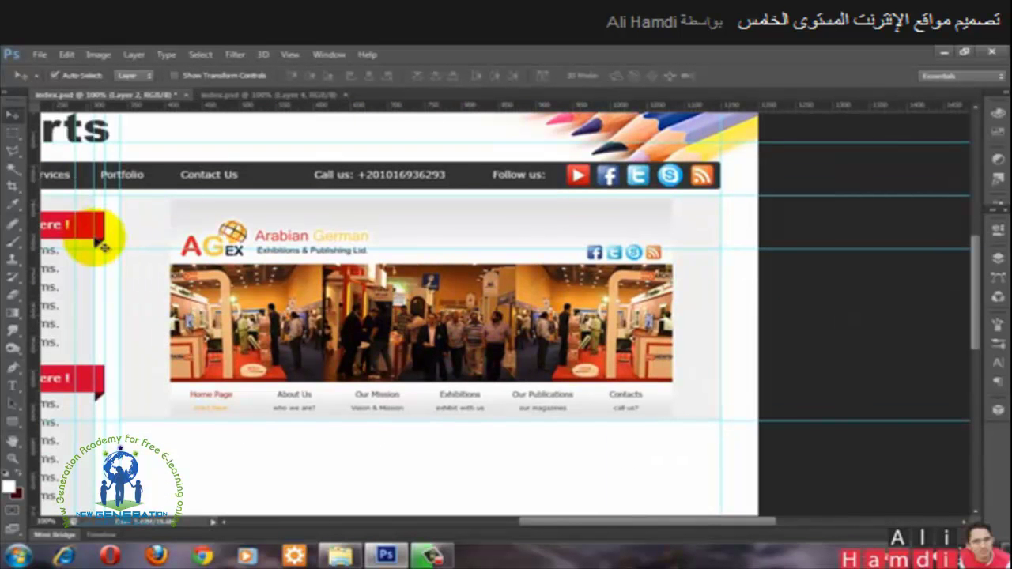
pyautogui.press('m')
pyautogui.moveTo(124, 185); pyautogui.dragTo(49, 457)
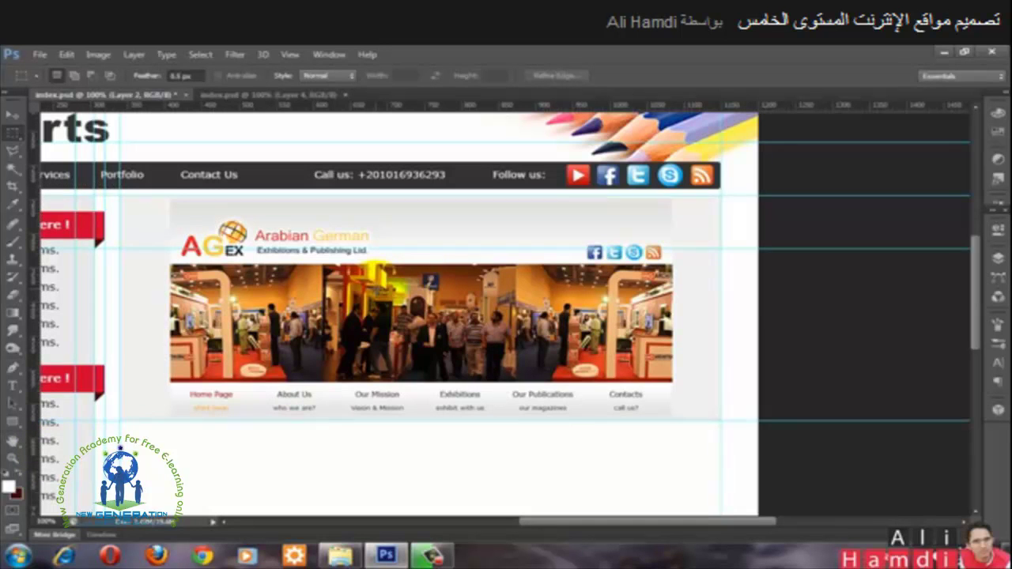
pyautogui.hotkey('ctrl', ';')
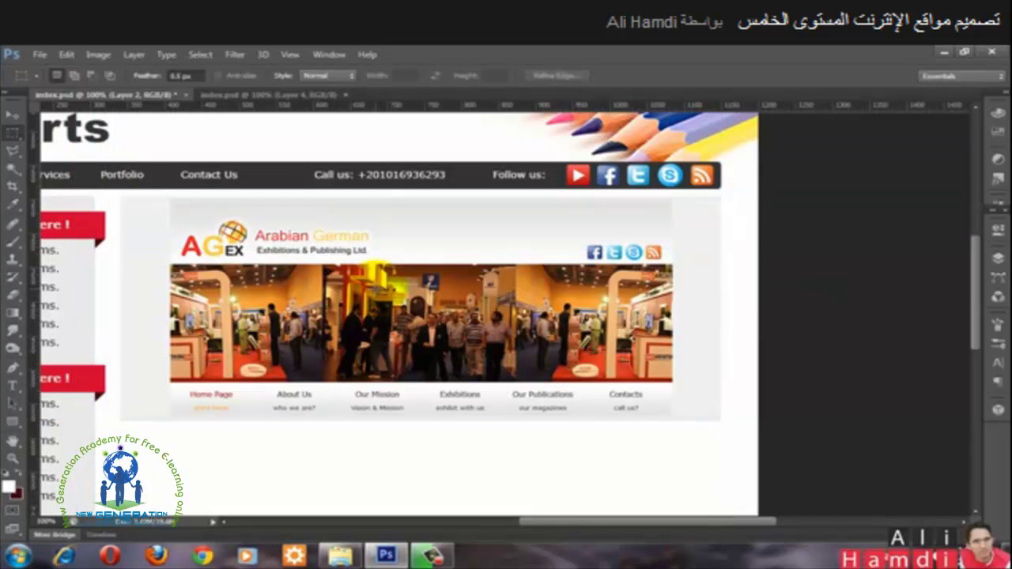
pyautogui.moveTo(419, 323); pyautogui.dragTo(420, 324)
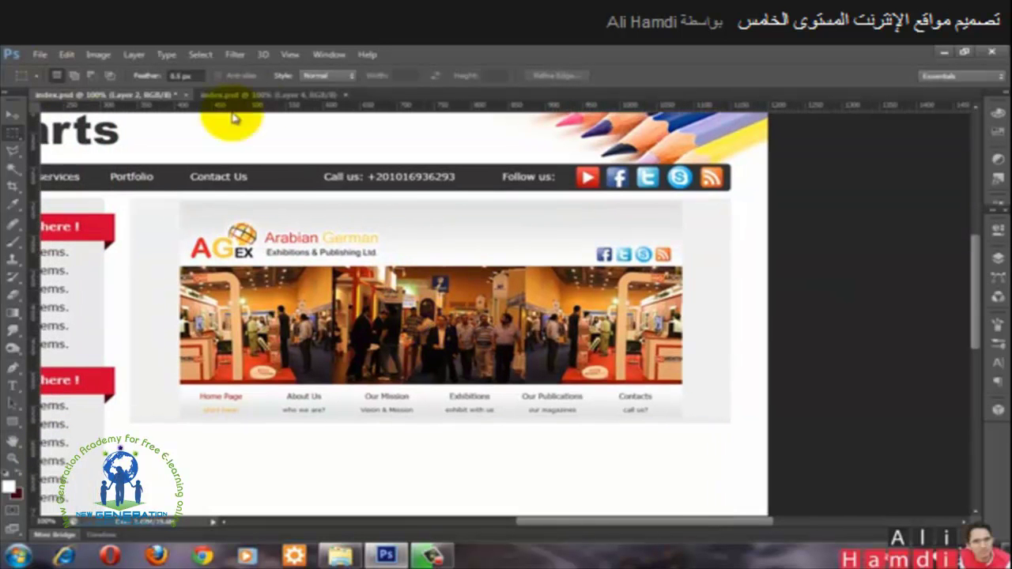
# Step: Try to duplicate the slider arrow layer from the reference design into the working index.psd
pyautogui.click(260, 95)
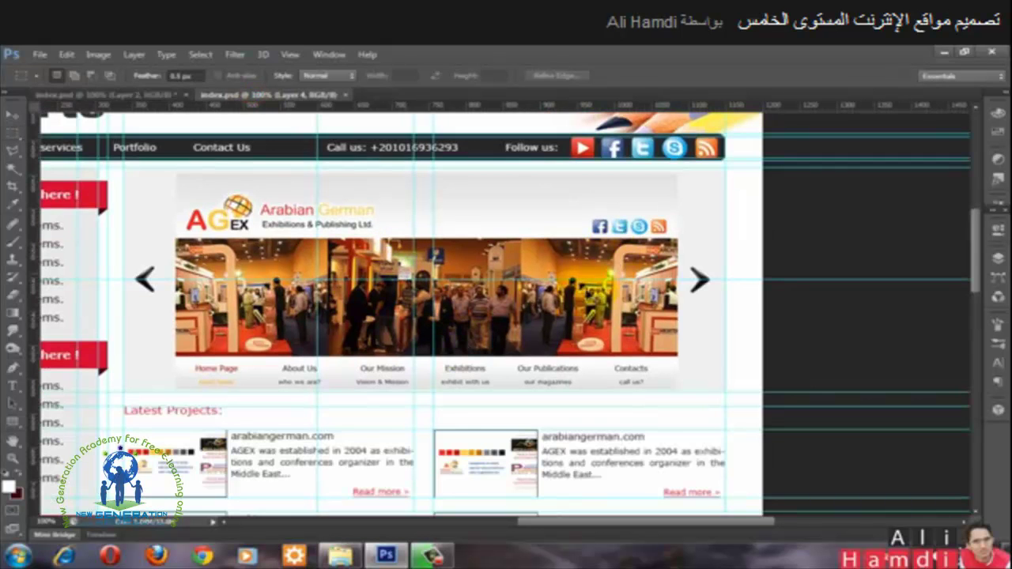
pyautogui.press('v')
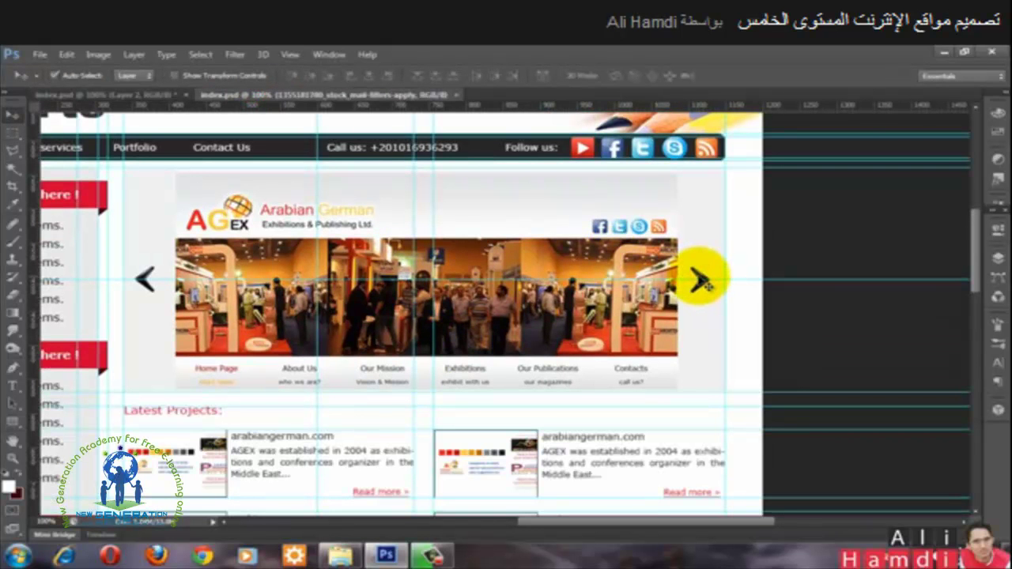
pyautogui.press('F7')
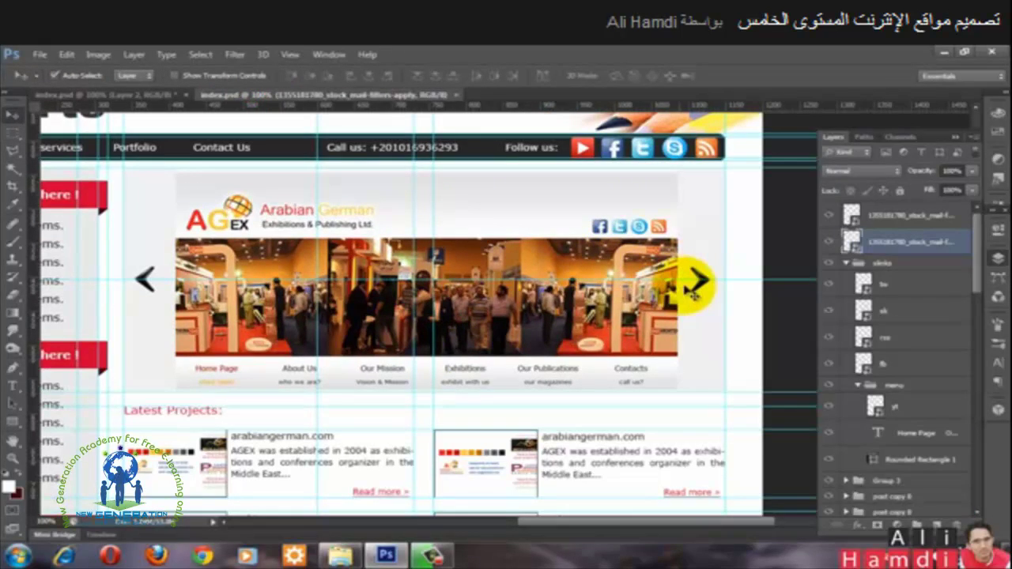
pyautogui.keyDown('shift'); pyautogui.click(145, 277); pyautogui.keyUp('shift')
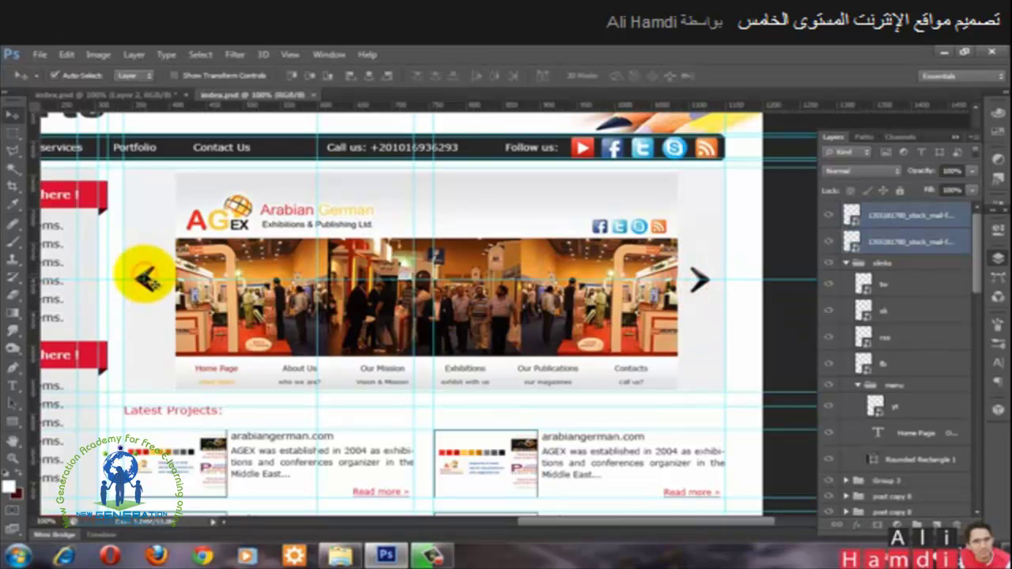
pyautogui.click(700, 287)
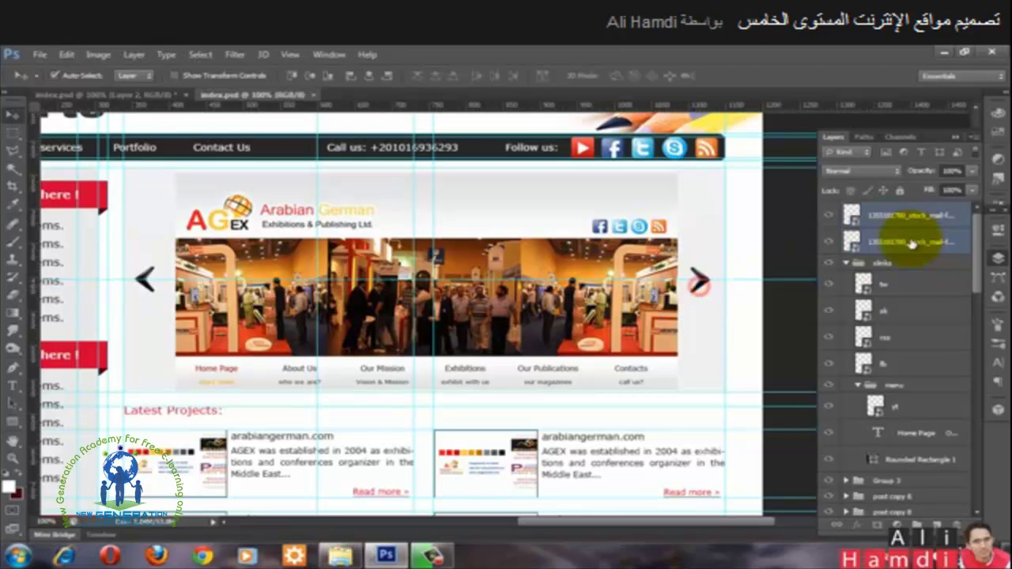
pyautogui.click(907, 247)
pyautogui.click(834, 242)
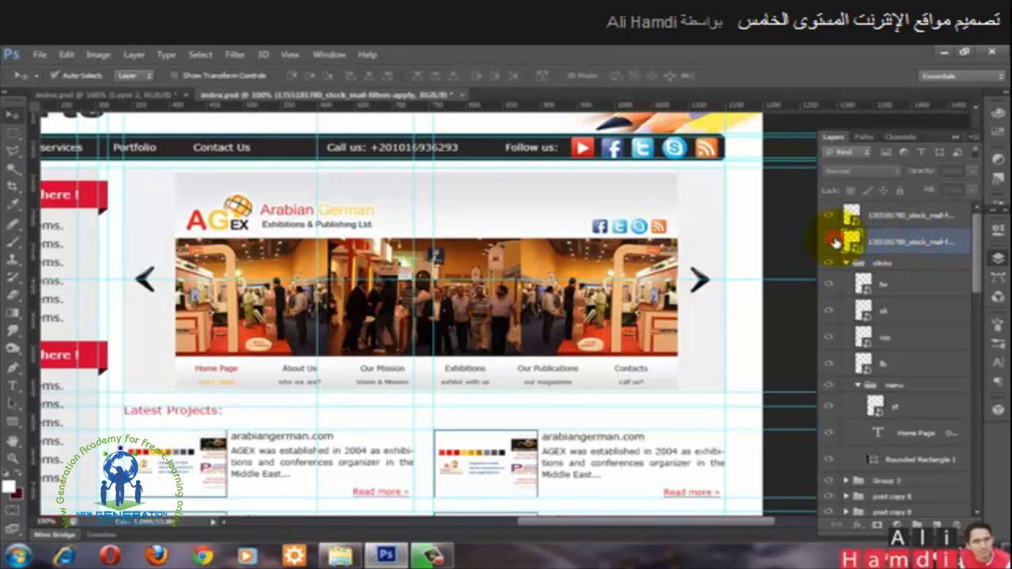
pyautogui.rightClick(874, 242)
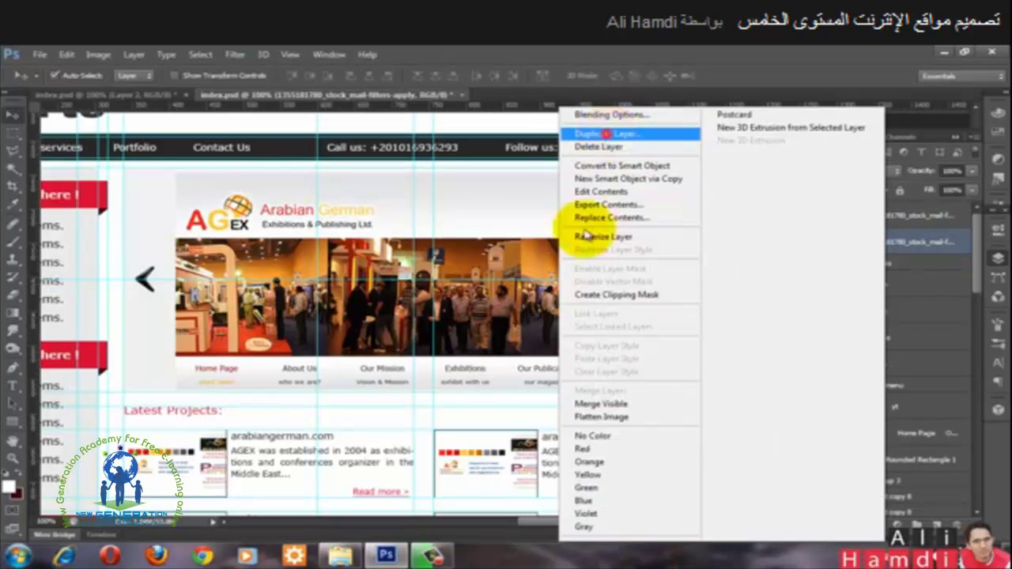
pyautogui.click(609, 136)
pyautogui.click(509, 252)
pyautogui.click(508, 252)
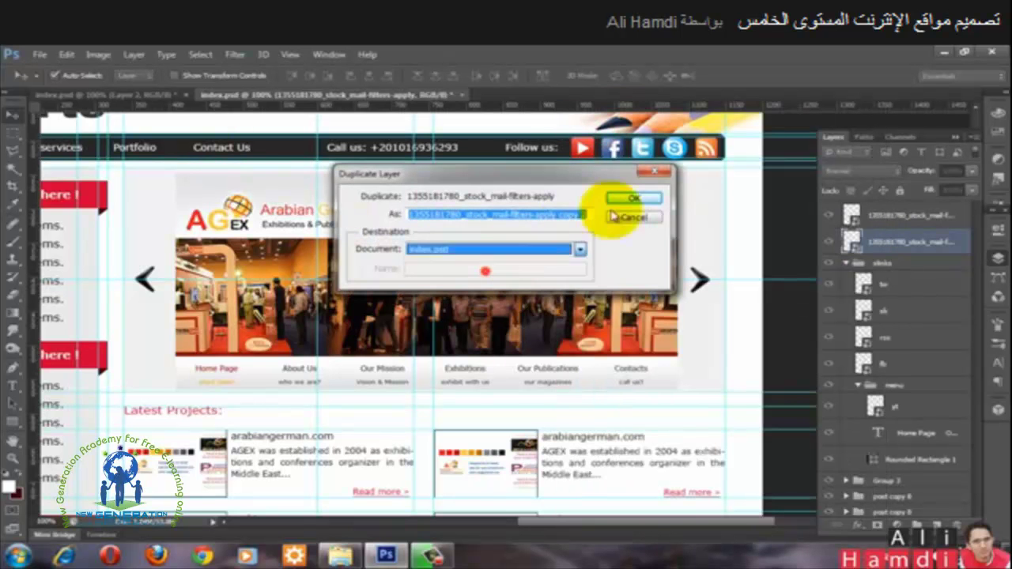
pyautogui.click(633, 198)
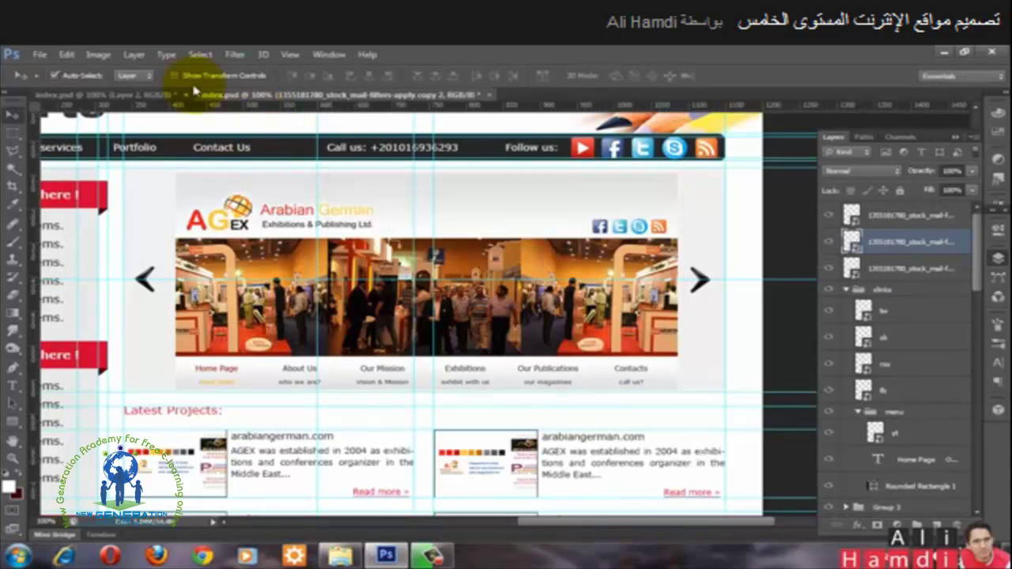
# Step: Check the working design's layers and canvas for the duplicated slider arrow
pyautogui.click(103, 94)
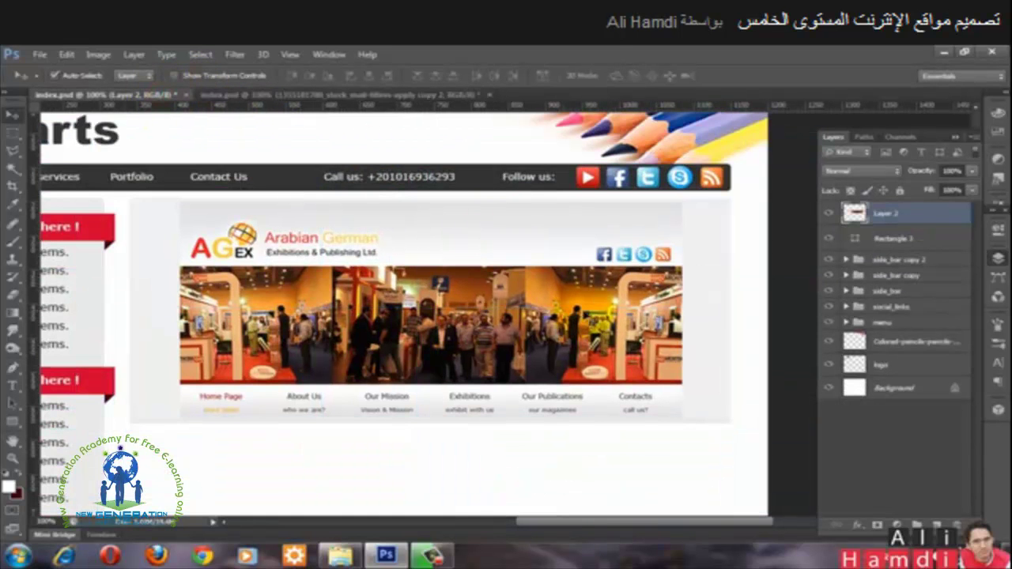
pyautogui.scroll(2, 874, 241)
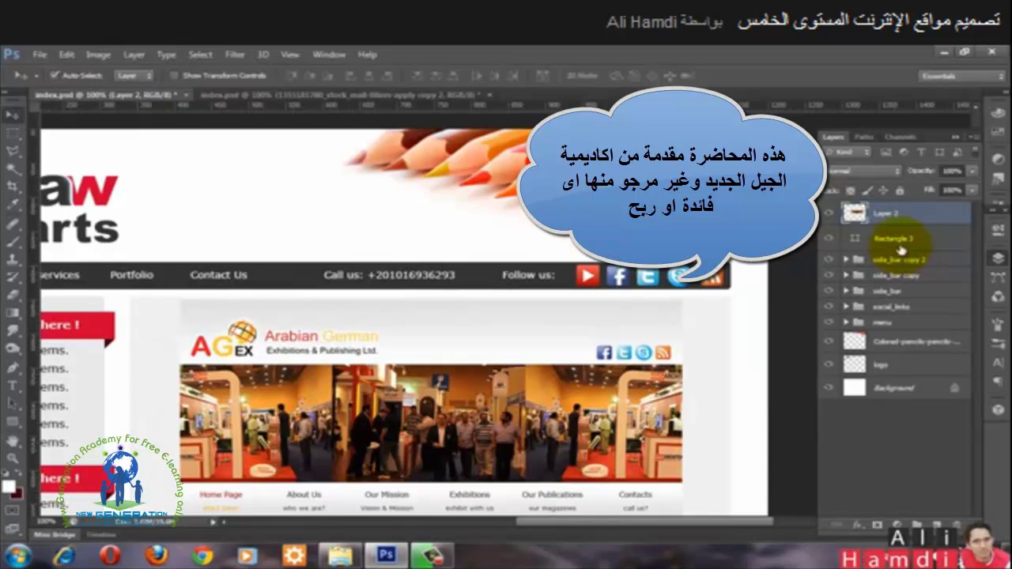
pyautogui.click(828, 213)
pyautogui.click(829, 213)
pyautogui.scroll(-1, 865, 390)
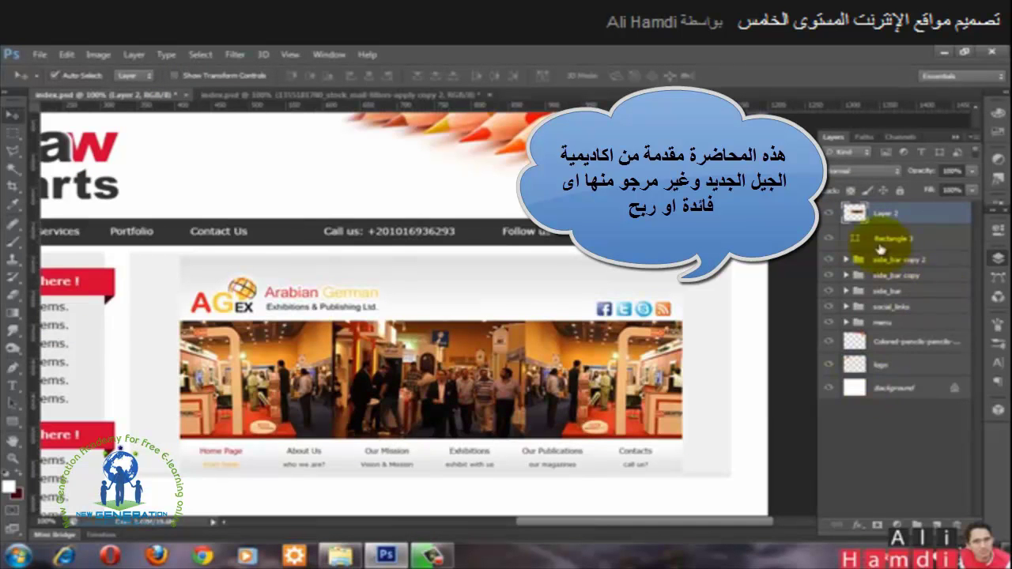
pyautogui.scroll(1, 632, 182)
# Step: Delete the misplaced duplicate arrow layer from the reference design
pyautogui.click(342, 94)
pyautogui.click(342, 95)
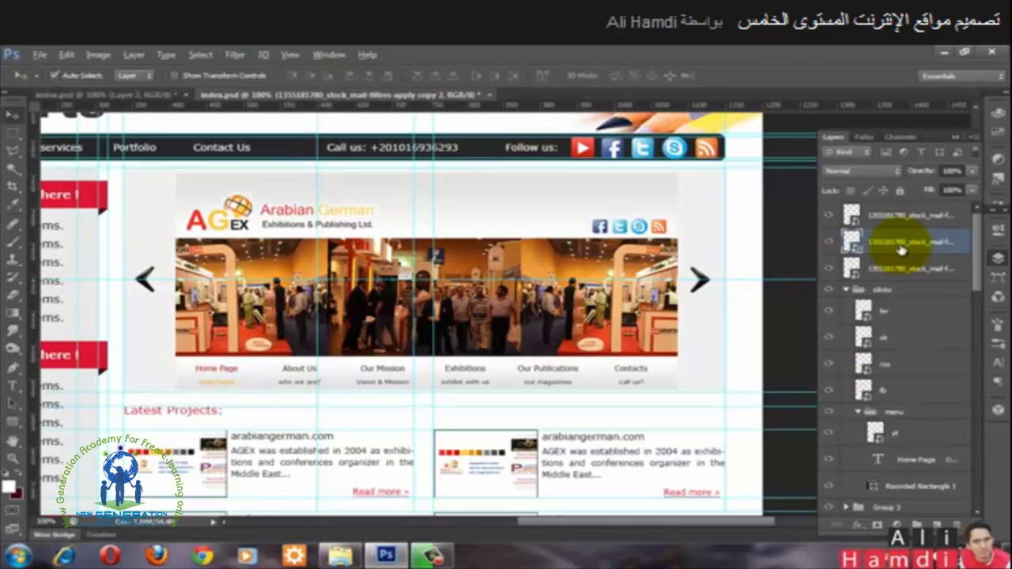
pyautogui.press('Delete')
# Step: Duplicate the reference design's right slider arrow layer into the working index.psd and switch to that document
pyautogui.click(700, 277)
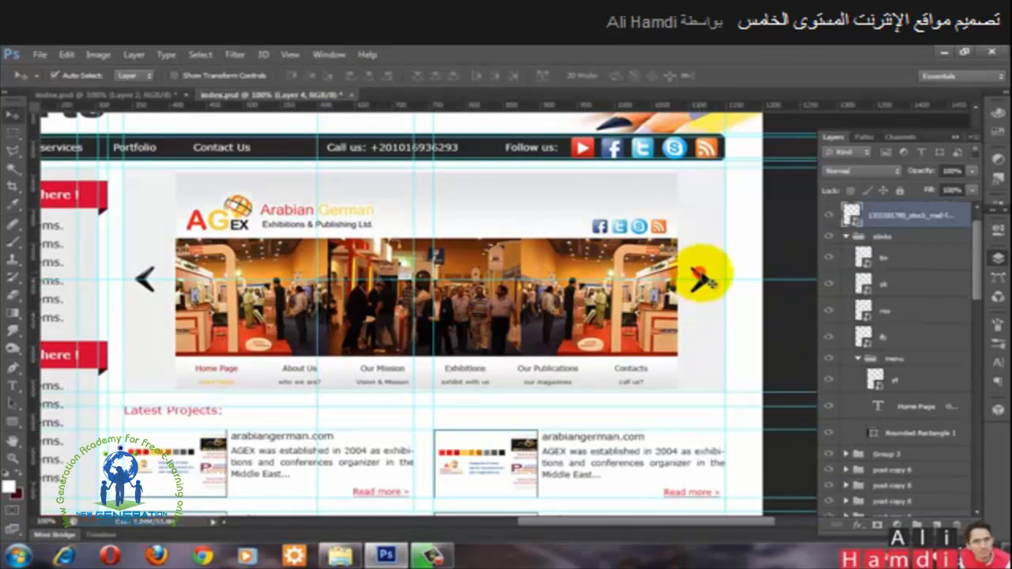
pyautogui.rightClick(894, 217)
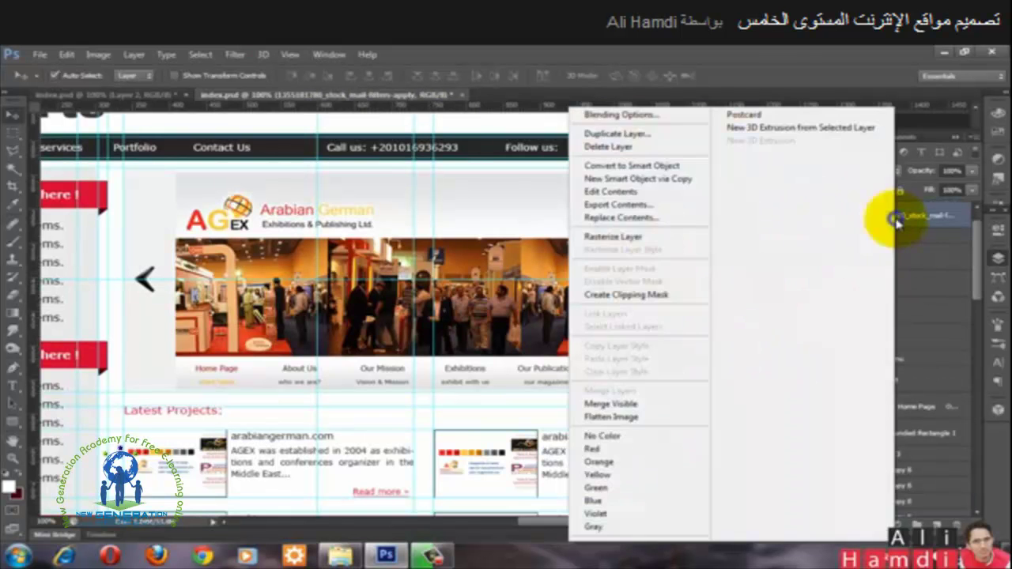
pyautogui.click(603, 134)
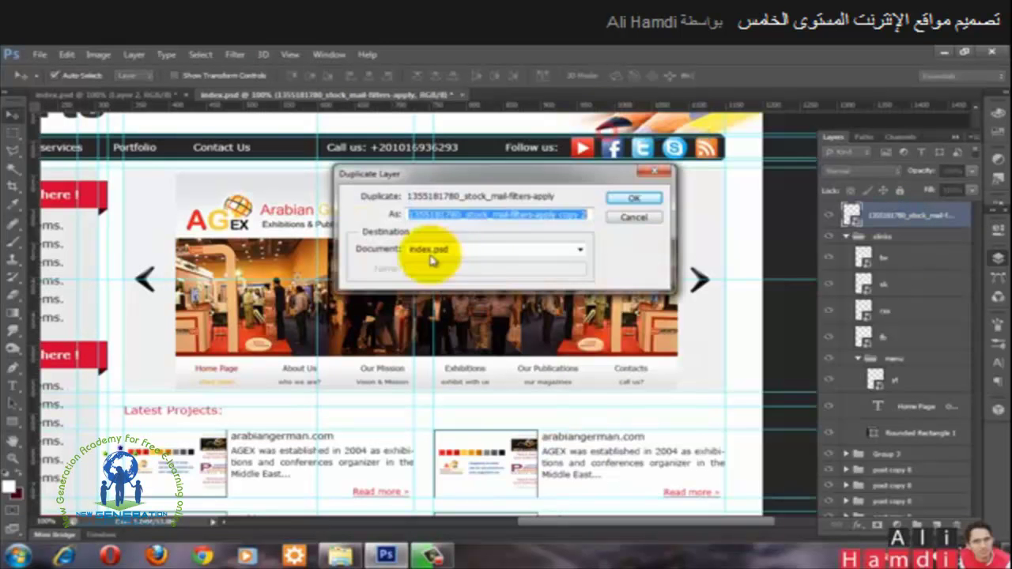
pyautogui.click(576, 253)
pyautogui.click(527, 265)
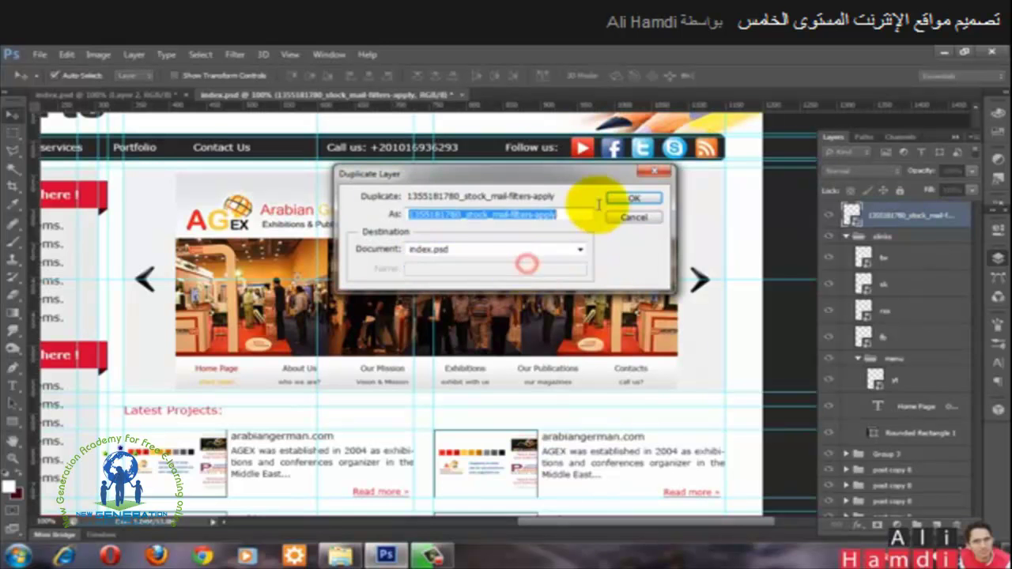
pyautogui.click(621, 198)
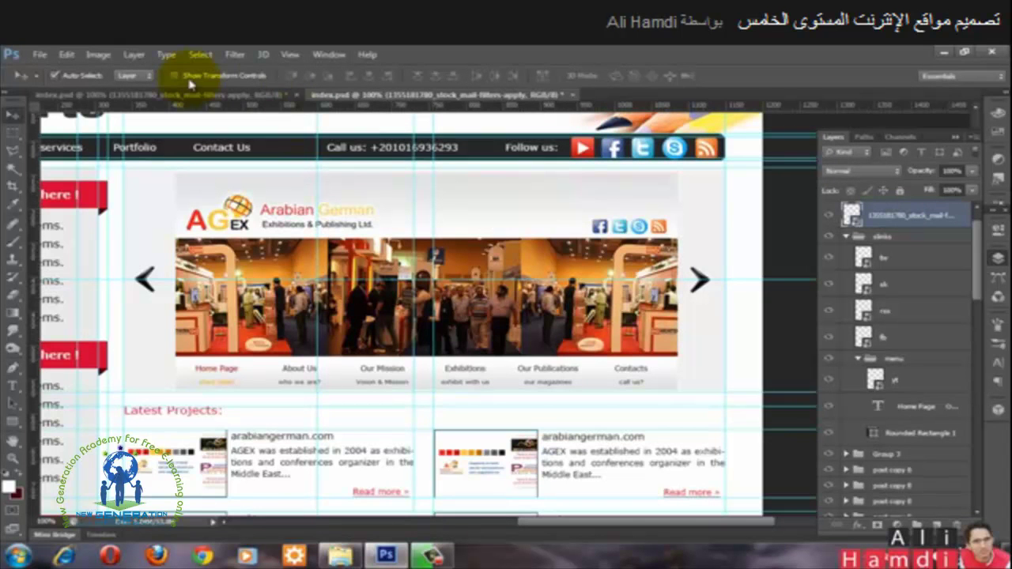
pyautogui.click(196, 96)
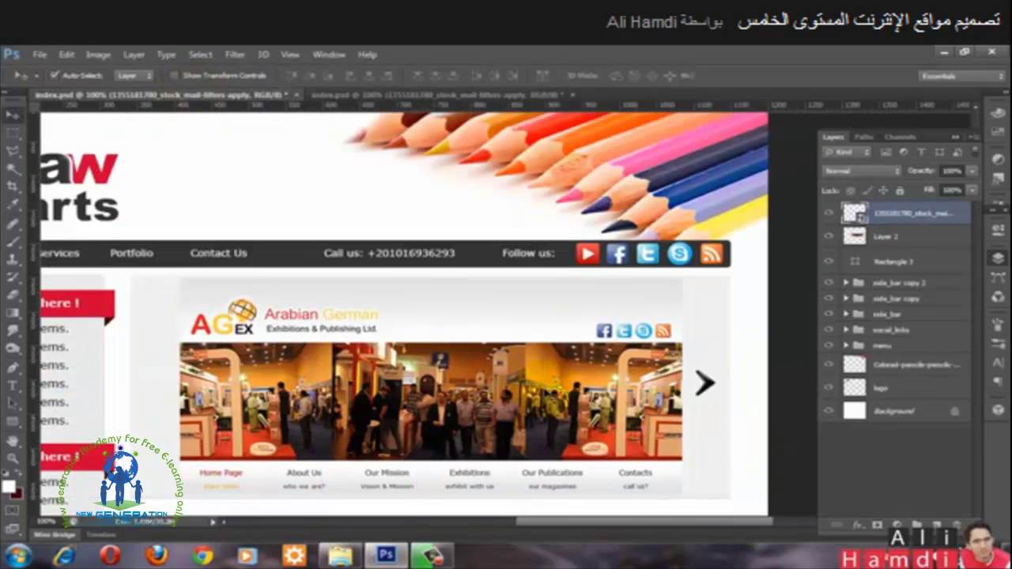
# Step: Show the guides and add two horizontal guides at the upper and lower edges of the right slider arrow
pyautogui.moveTo(385, 325); pyautogui.dragTo(406, 288)
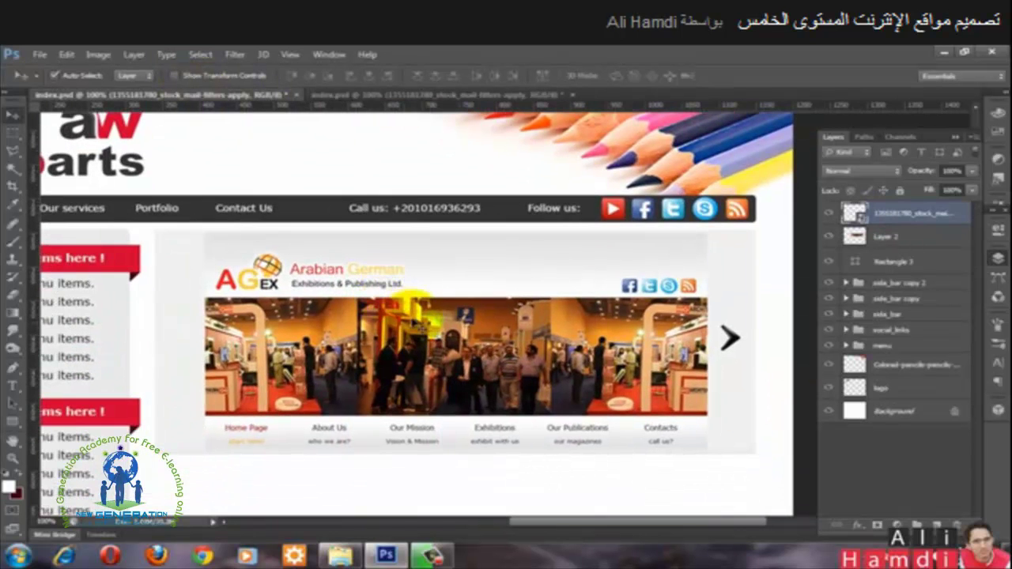
pyautogui.hotkey('ctrl', ';')
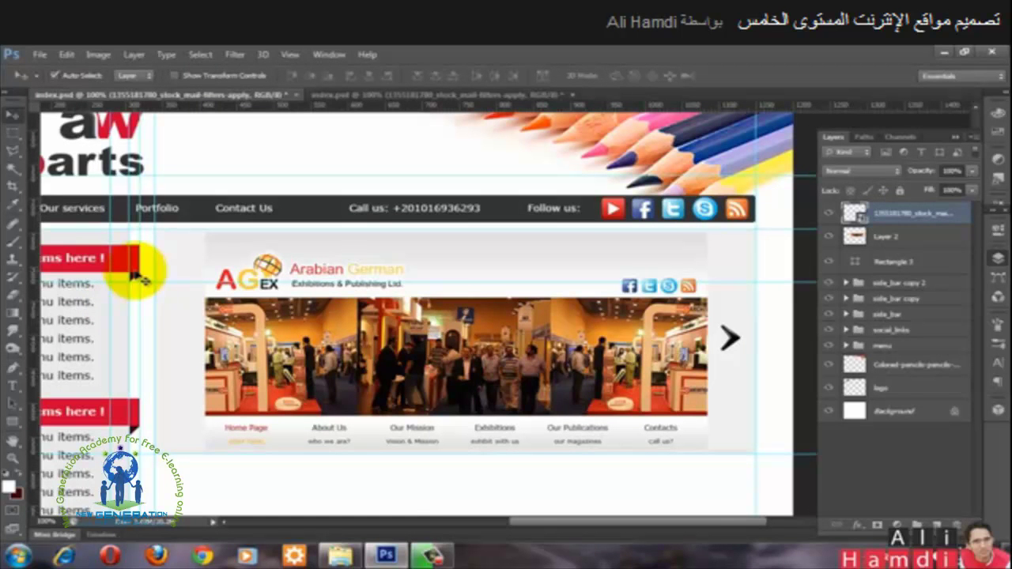
pyautogui.moveTo(477, 351); pyautogui.dragTo(486, 344)
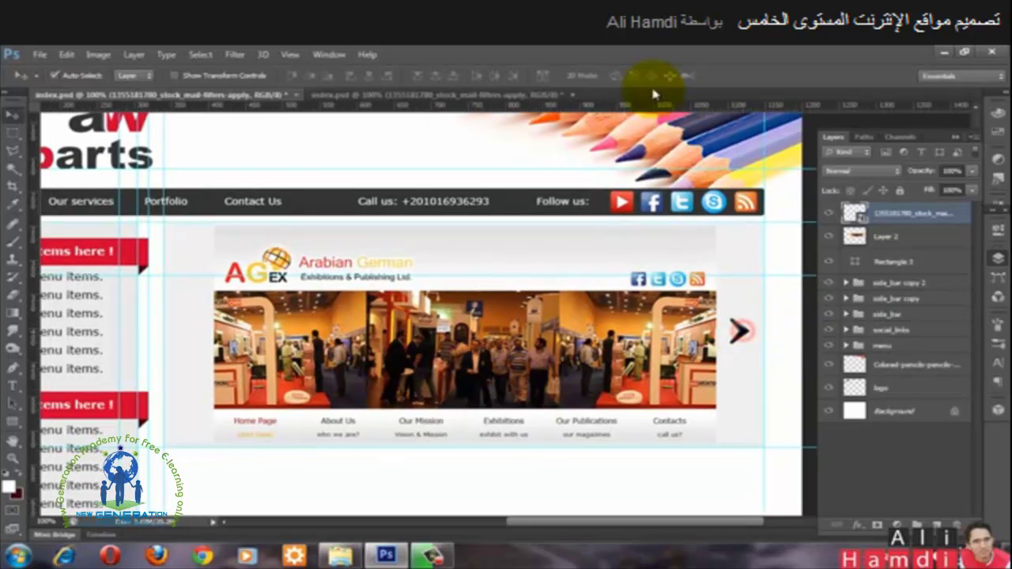
pyautogui.moveTo(653, 106); pyautogui.dragTo(739, 330)
pyautogui.moveTo(652, 331)
pyautogui.mouseDown()
pyautogui.moveTo(644, 318)
pyautogui.moveTo(657, 318)
pyautogui.mouseUp()
pyautogui.moveTo(699, 107); pyautogui.dragTo(736, 345)
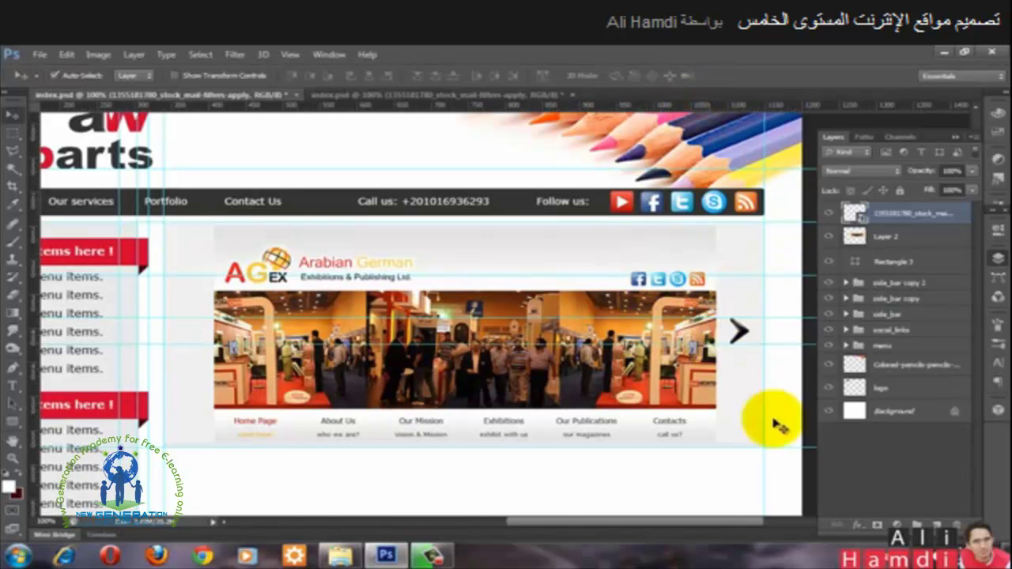
# Step: Copy the right slider arrow to the banner's left margin, aligned between the two new horizontal guides
pyautogui.keyDown('alt'); pyautogui.click(735, 329); pyautogui.keyUp('alt')
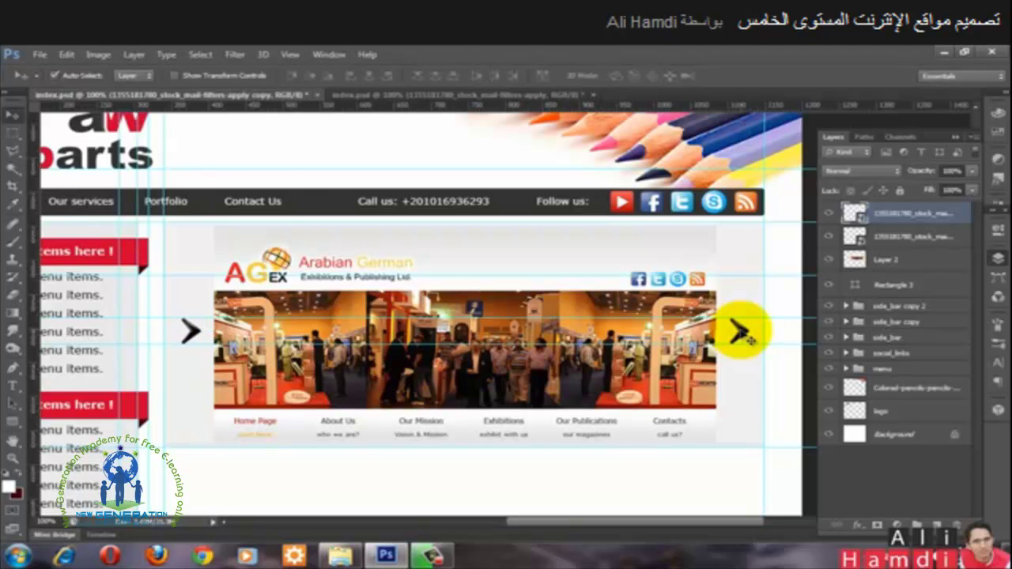
# Step: Flip the copied slider arrow at the banner's left margin horizontally so it points left
pyautogui.hotkey('ctrl', 'r')
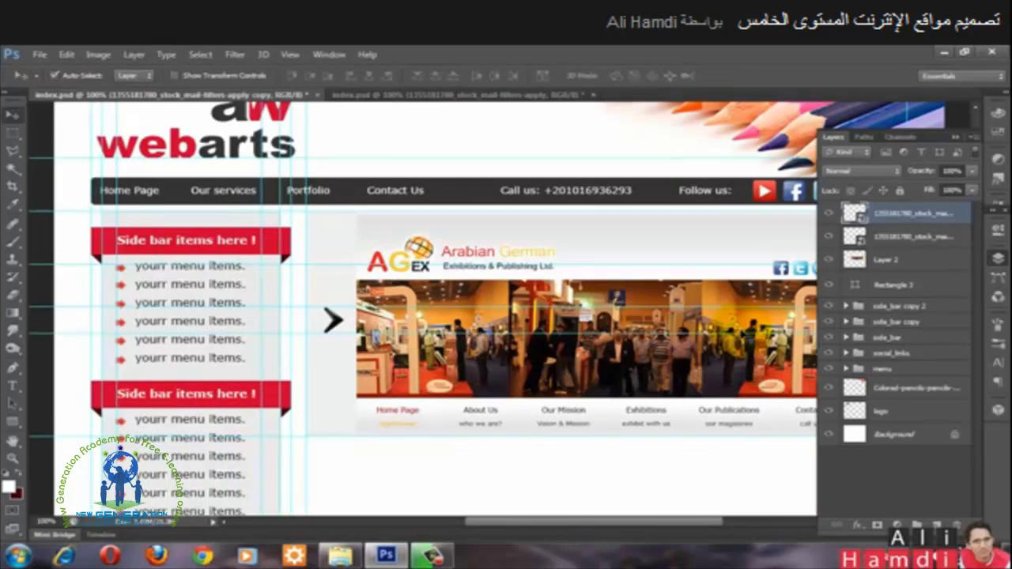
pyautogui.hotkey('ctrl', 'r')
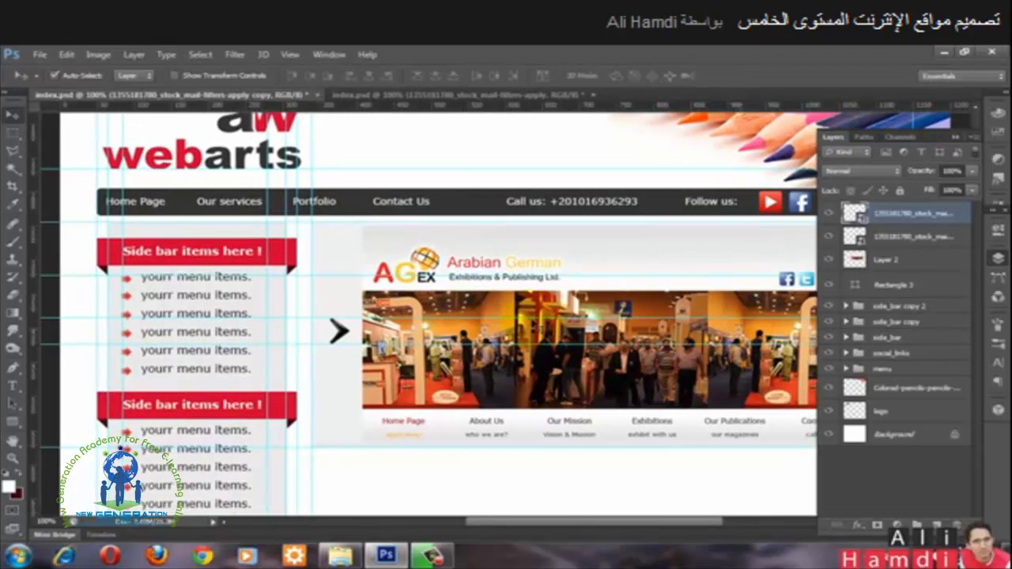
pyautogui.hotkey('ctrl', 't')
pyautogui.rightClick(335, 331)
pyautogui.click(355, 296)
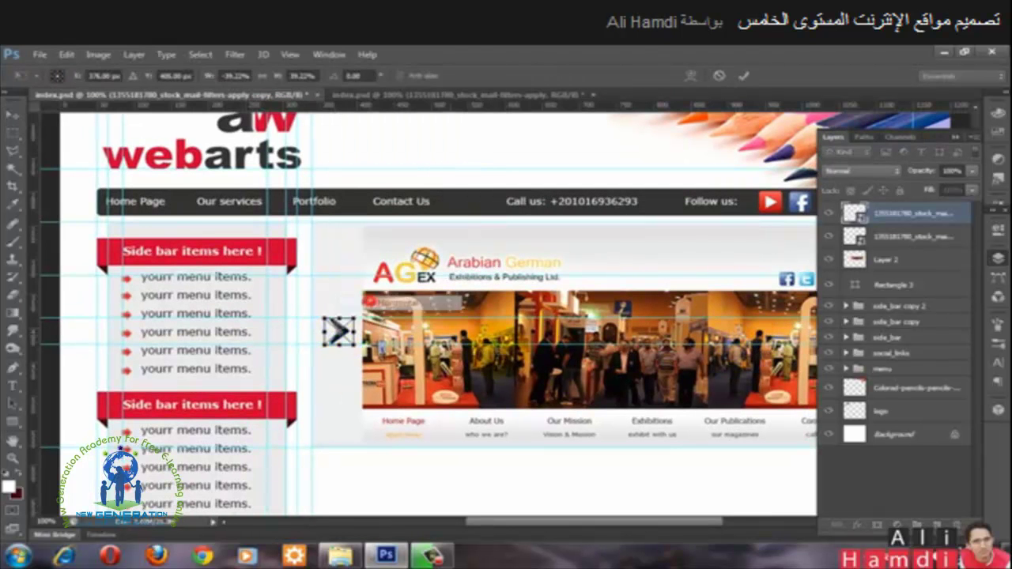
pyautogui.press('Return')
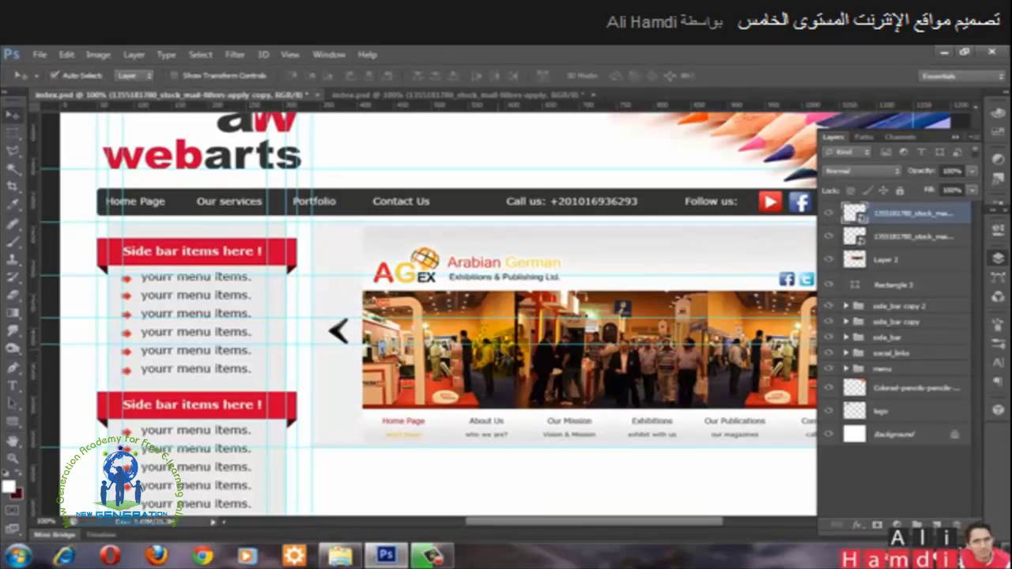
pyautogui.moveTo(547, 336); pyautogui.dragTo(403, 288)
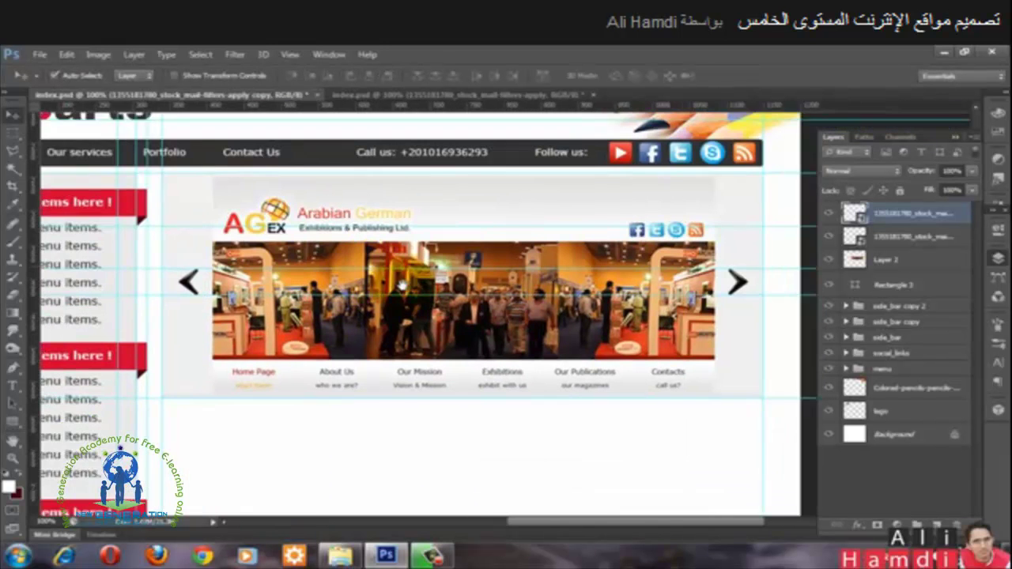
# Step: Hide the guides and review the slider area with its banner and both arrows
pyautogui.hotkey('ctrl', 'h')
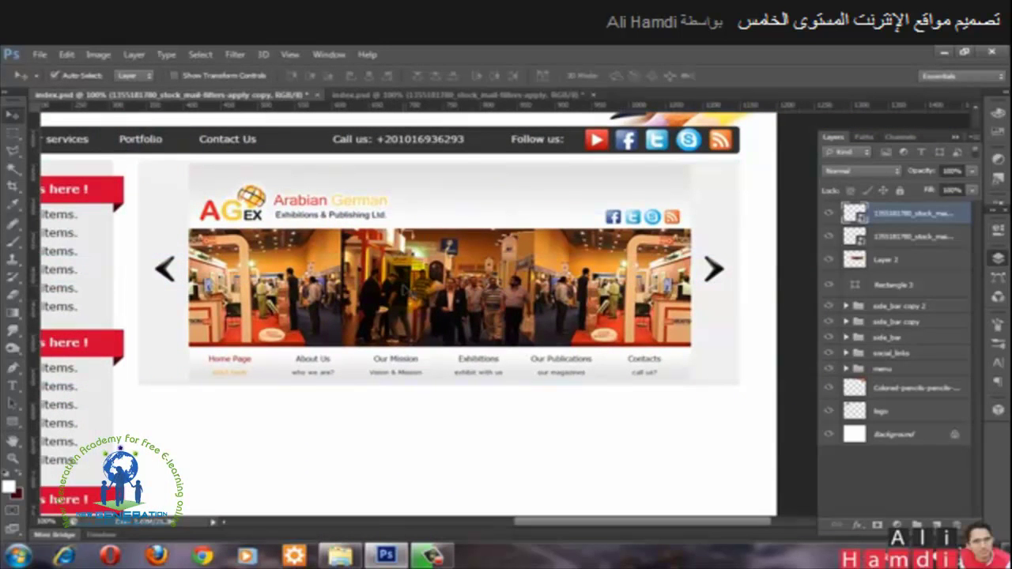
pyautogui.scroll(1, 425, 263)
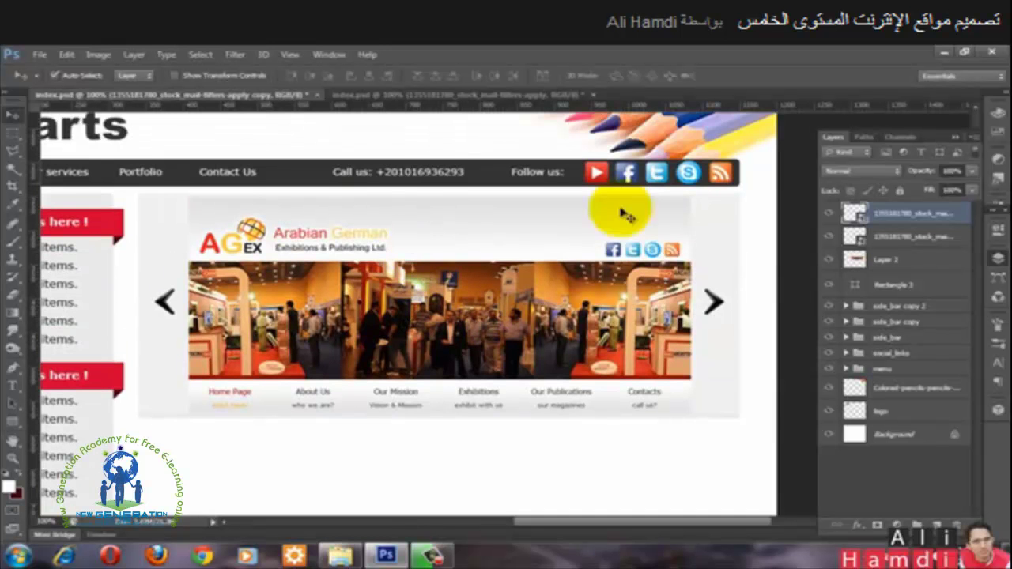
pyautogui.scroll(-1, 465, 443)
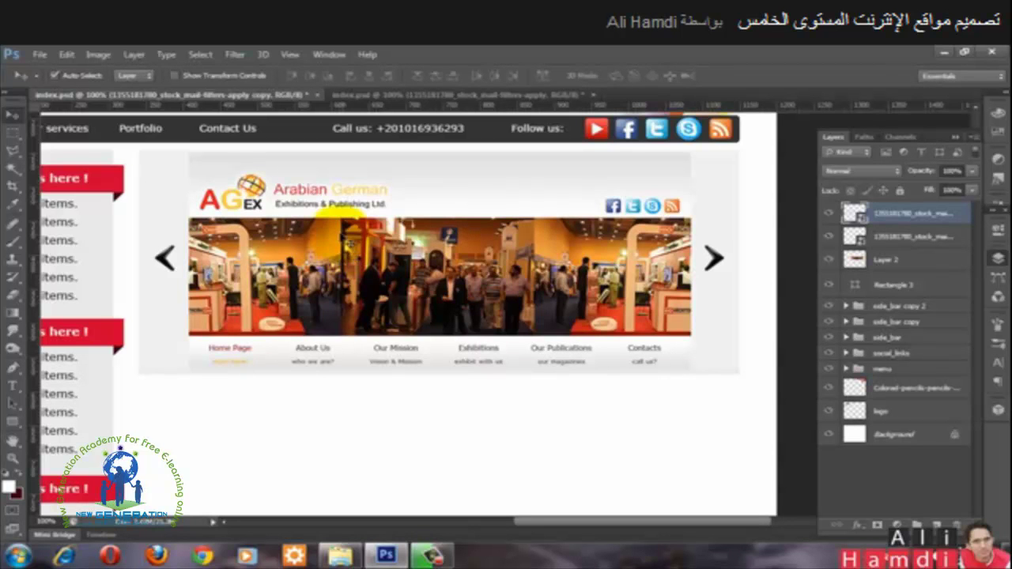
pyautogui.scroll(3, 373, 255)
pyautogui.hscroll(-2, 384, 255)
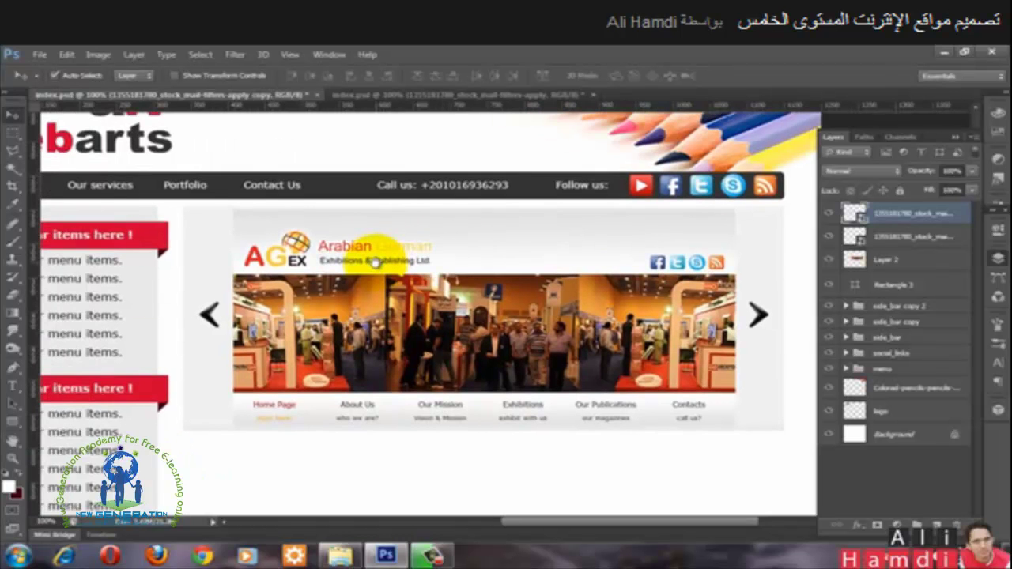
pyautogui.hscroll(-2, 375, 263)
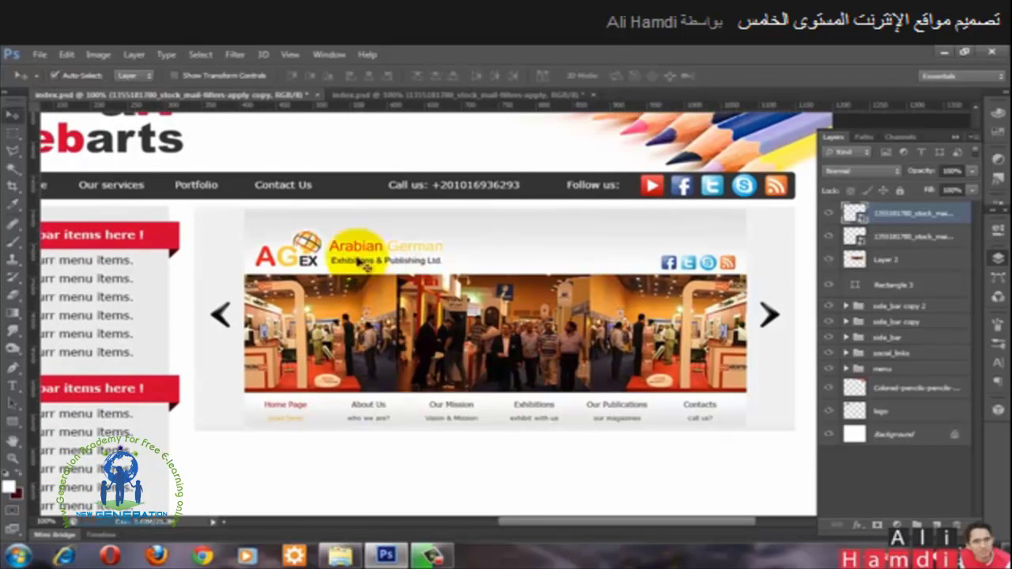
# Step: Check the section under the slider in the reference design and add a horizontal guide just below the slider area in the working document
pyautogui.click(386, 96)
pyautogui.scroll(-2, 418, 256)
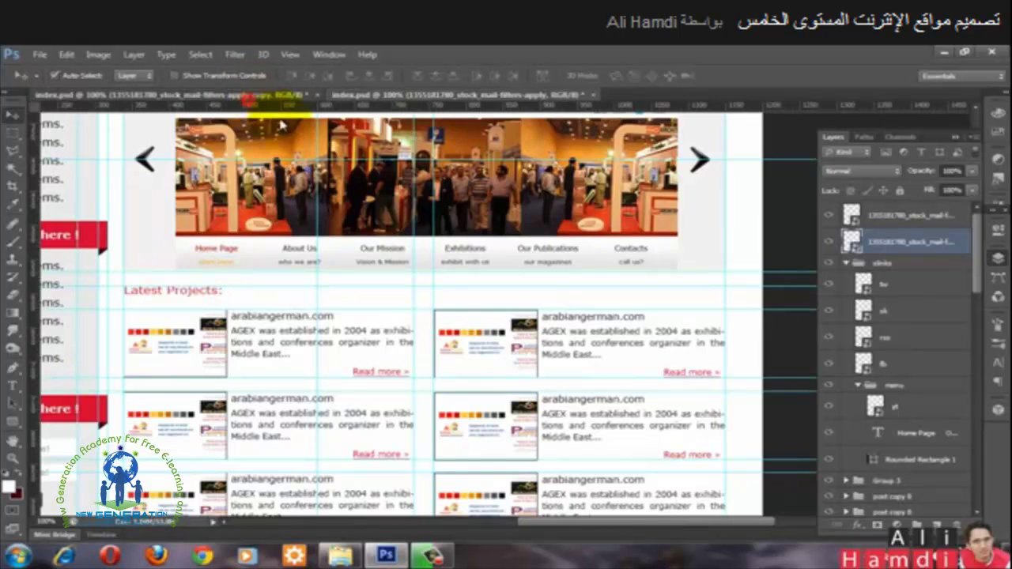
pyautogui.click(254, 93)
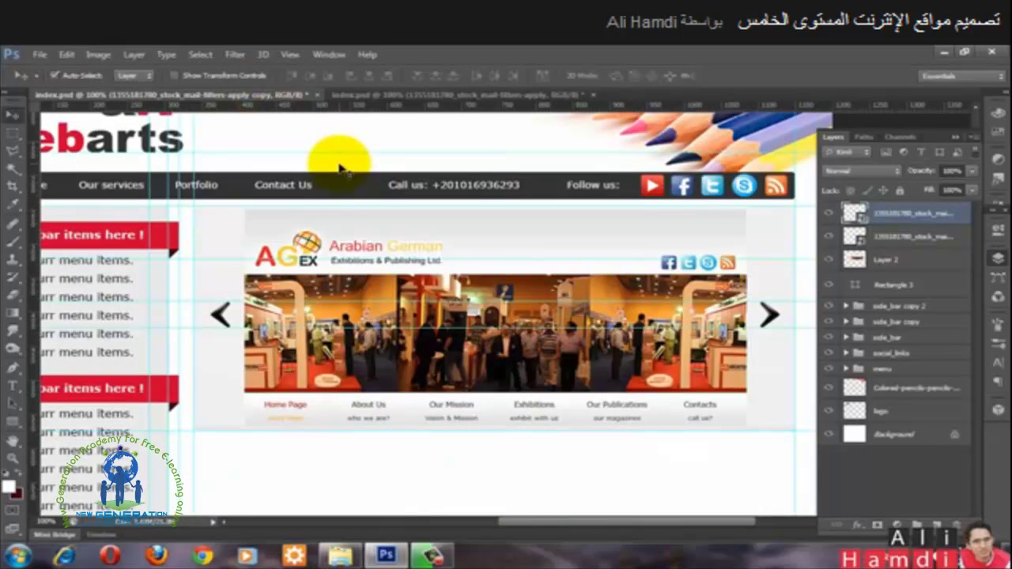
pyautogui.scroll(-2, 329, 155)
pyautogui.moveTo(339, 109); pyautogui.dragTo(349, 347)
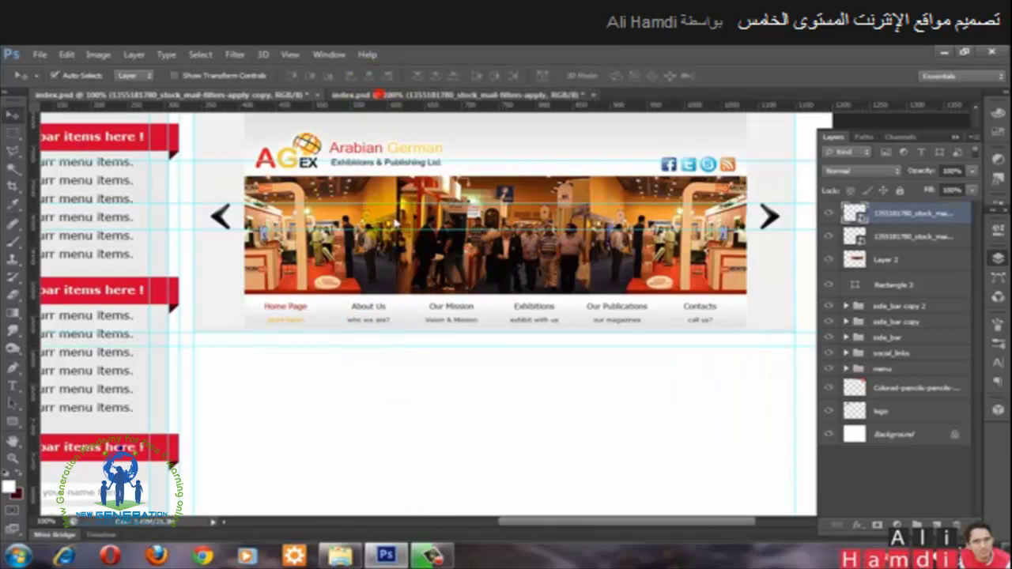
# Step: Duplicate the reference design's "Latest Projects:" text layer into the working index.psd and nudge it down below the new guide
pyautogui.scroll(-1, 332, 323)
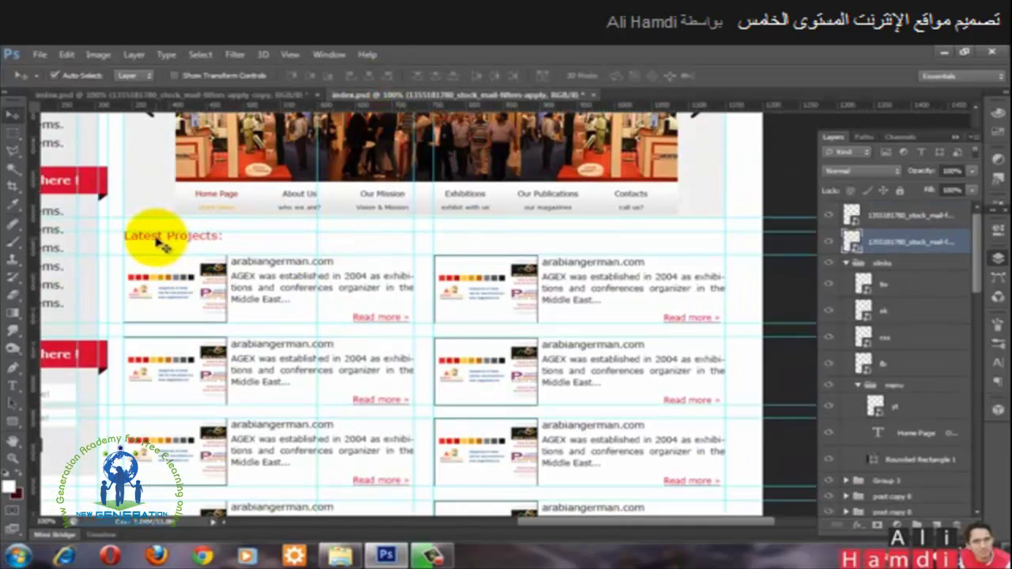
pyautogui.click(158, 243)
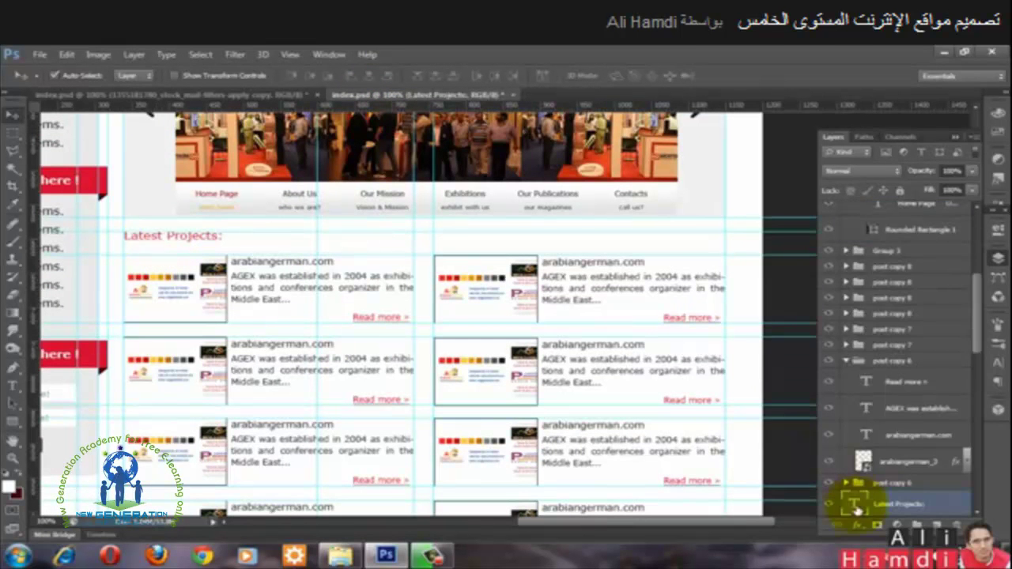
pyautogui.rightClick(886, 506)
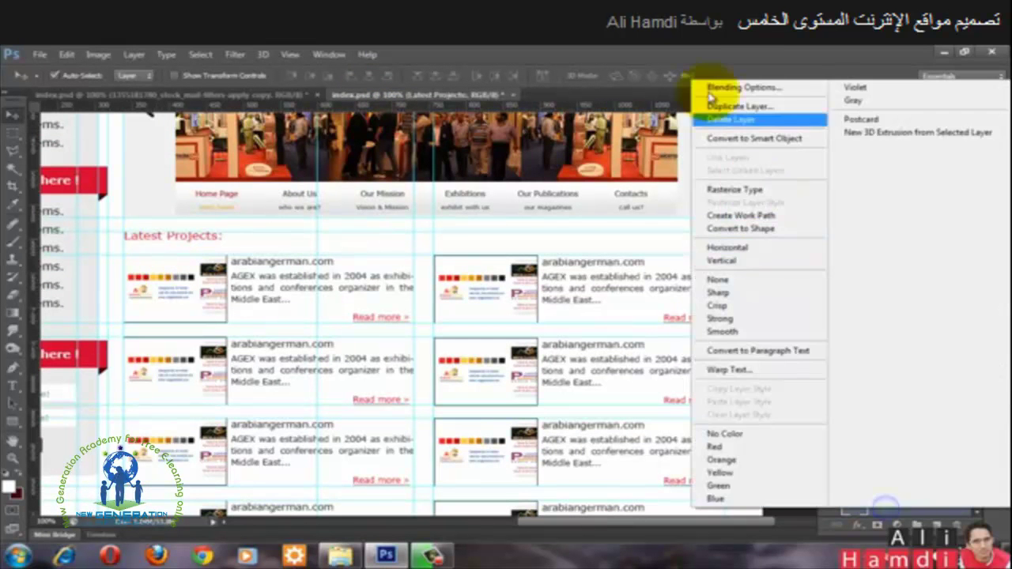
pyautogui.click(737, 106)
pyautogui.click(500, 249)
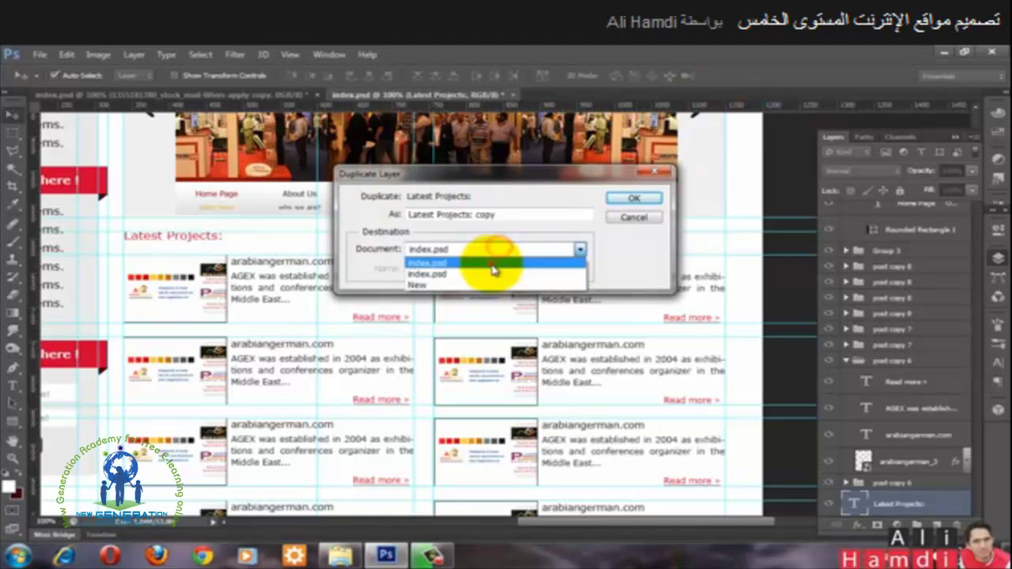
pyautogui.click(492, 263)
pyautogui.click(613, 204)
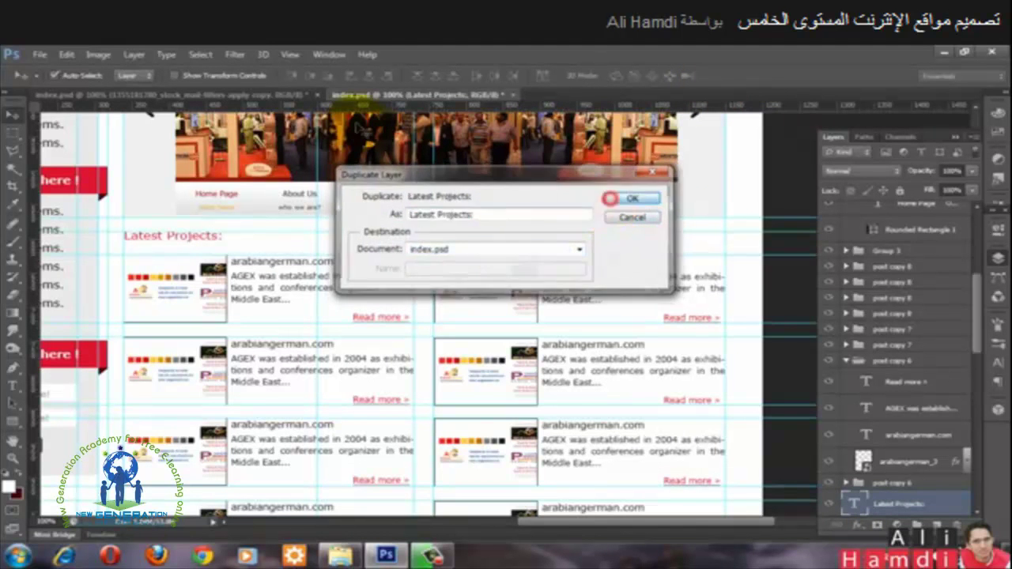
pyautogui.click(182, 94)
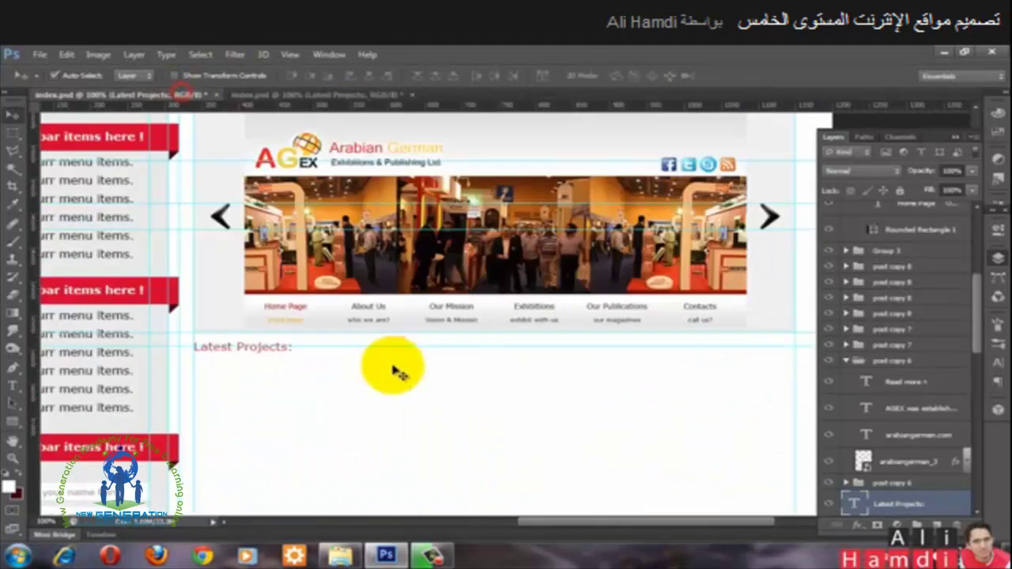
pyautogui.hotkey('shift', 'Down')
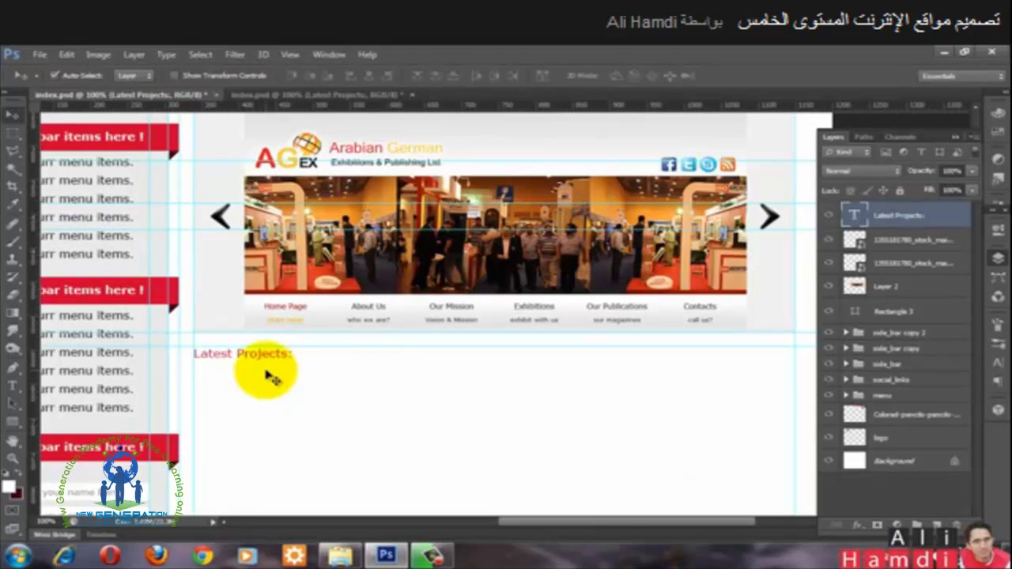
# Step: Copy the first project thumbnail, arabiangerman_3, from the reference design and place it under the Latest Projects heading, aligned to the content area's left guide
pyautogui.hotkey('ctrl', 'Tab')
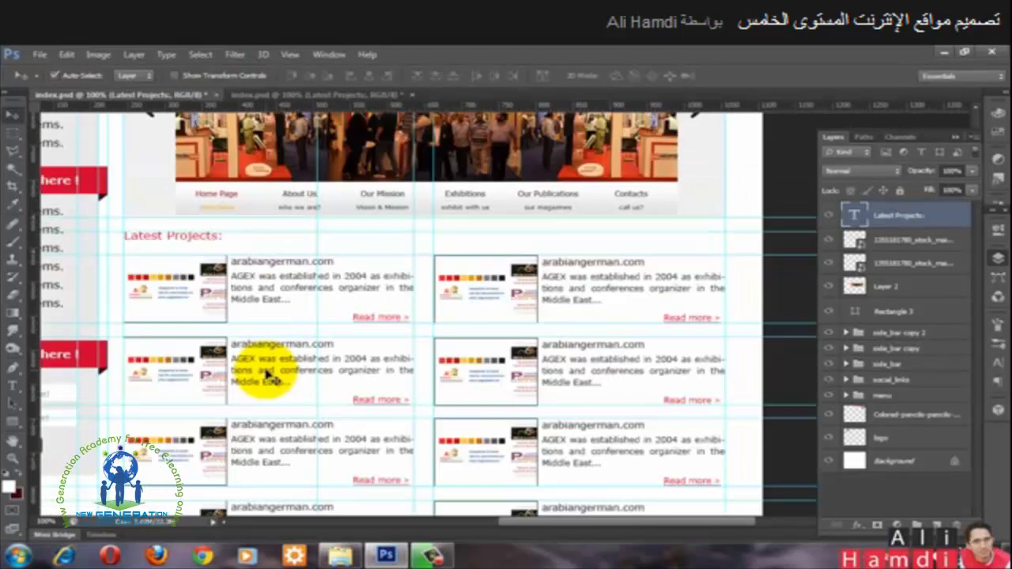
pyautogui.click(157, 286)
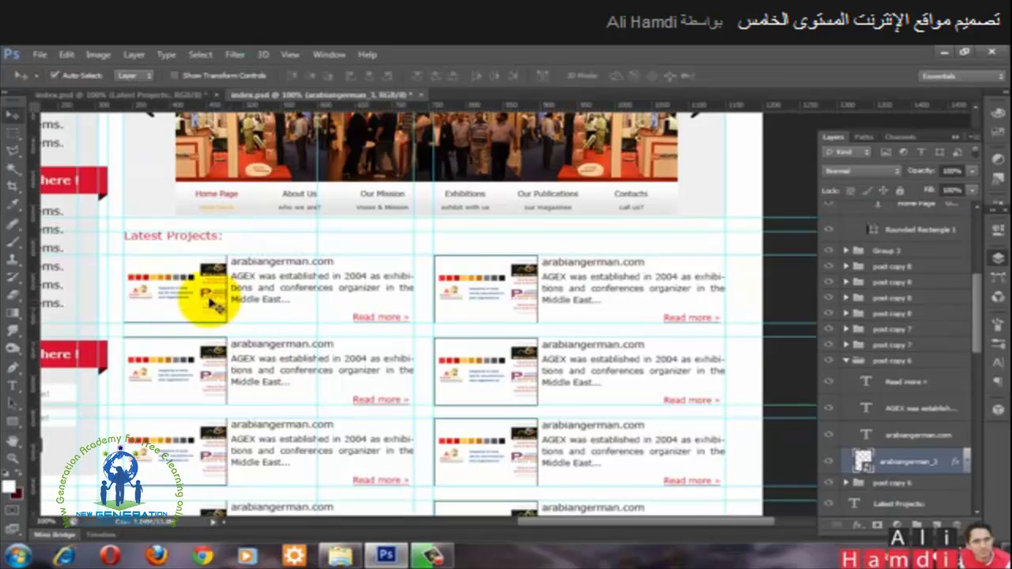
pyautogui.moveTo(163, 300); pyautogui.dragTo(232, 398)
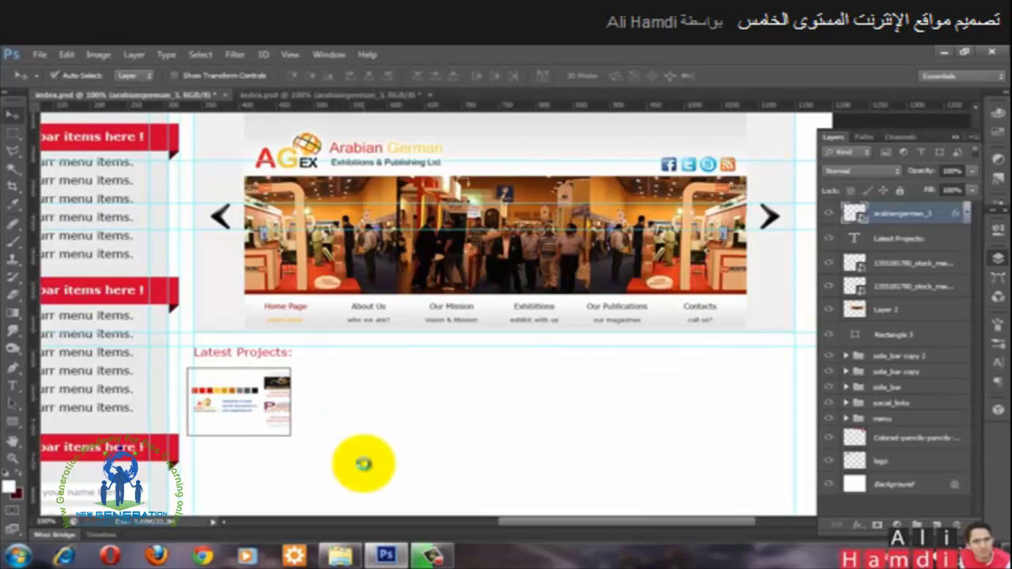
pyautogui.hotkey('ctrl', 't')
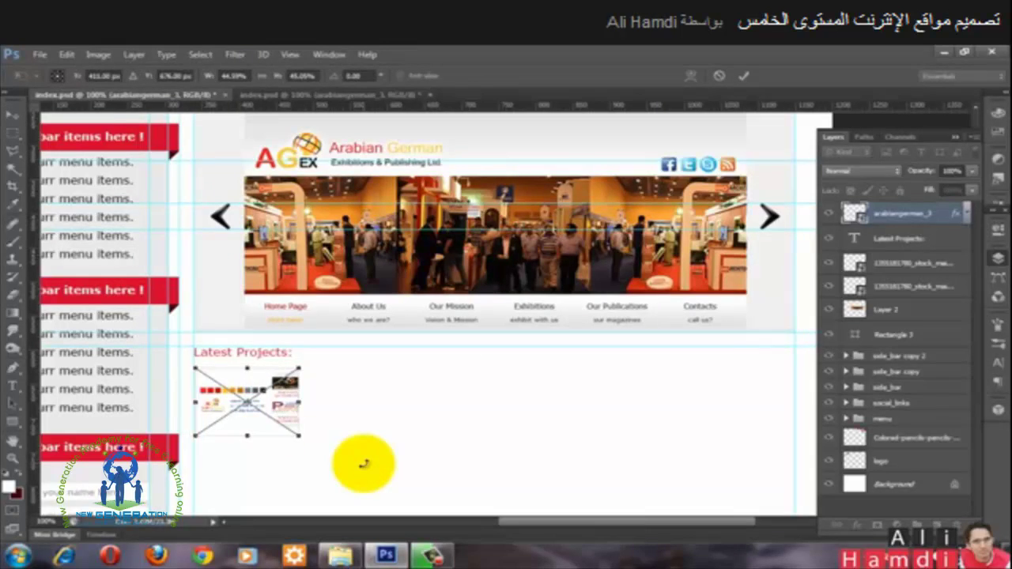
pyautogui.press('Return')
pyautogui.press('Down')
pyautogui.press('Down')
pyautogui.press('Down')
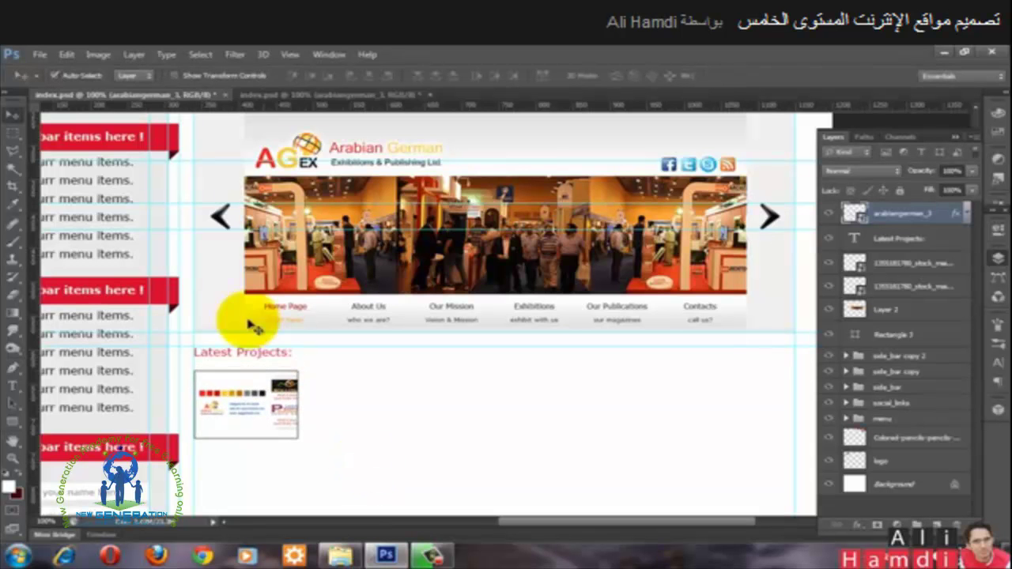
# Step: Add horizontal guides at the upper and lower edges of the project thumbnail
pyautogui.moveTo(291, 109); pyautogui.dragTo(323, 369)
pyautogui.scroll(-1, 324, 369)
pyautogui.scroll(-3, 361, 276)
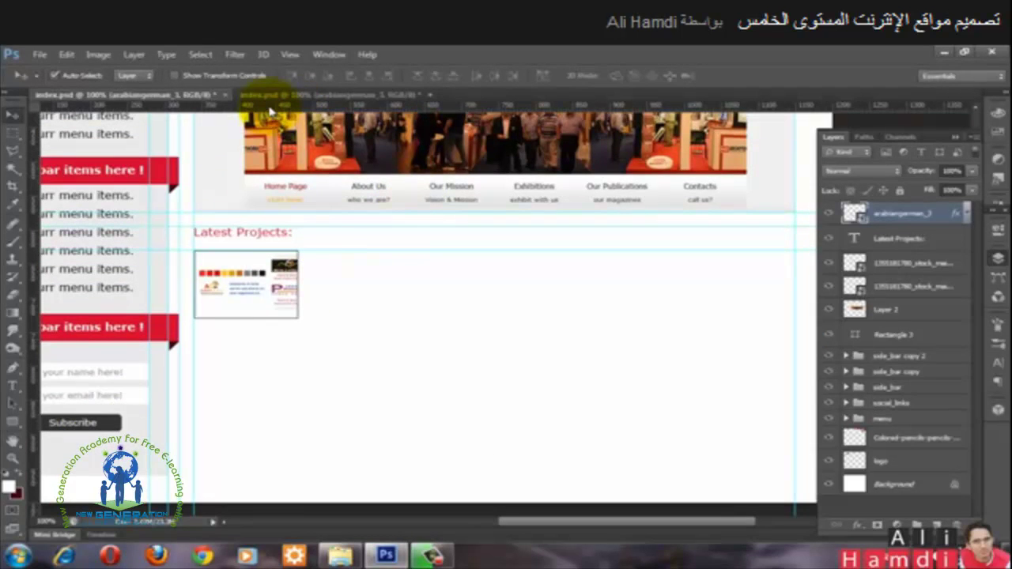
pyautogui.moveTo(270, 112); pyautogui.dragTo(289, 319)
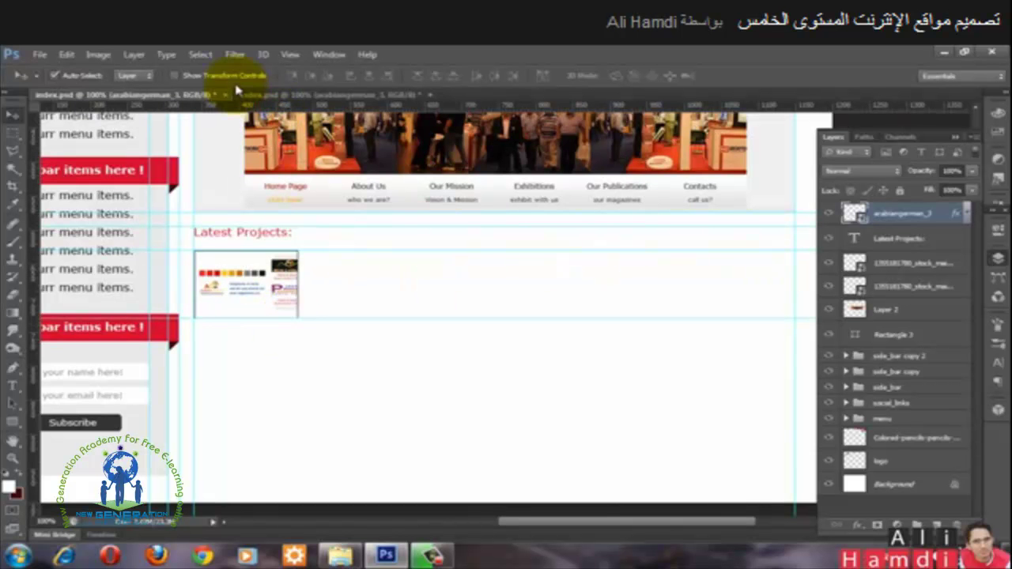
# Step: Measure the first project block in the reference design with a rectangular marquee around its thumbnail and text
pyautogui.click(267, 95)
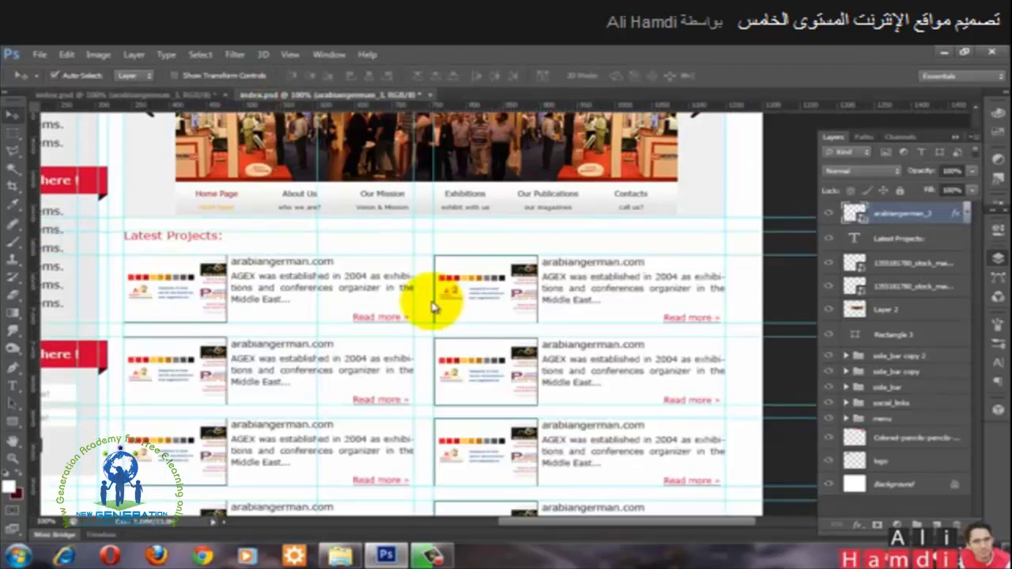
pyautogui.press('m')
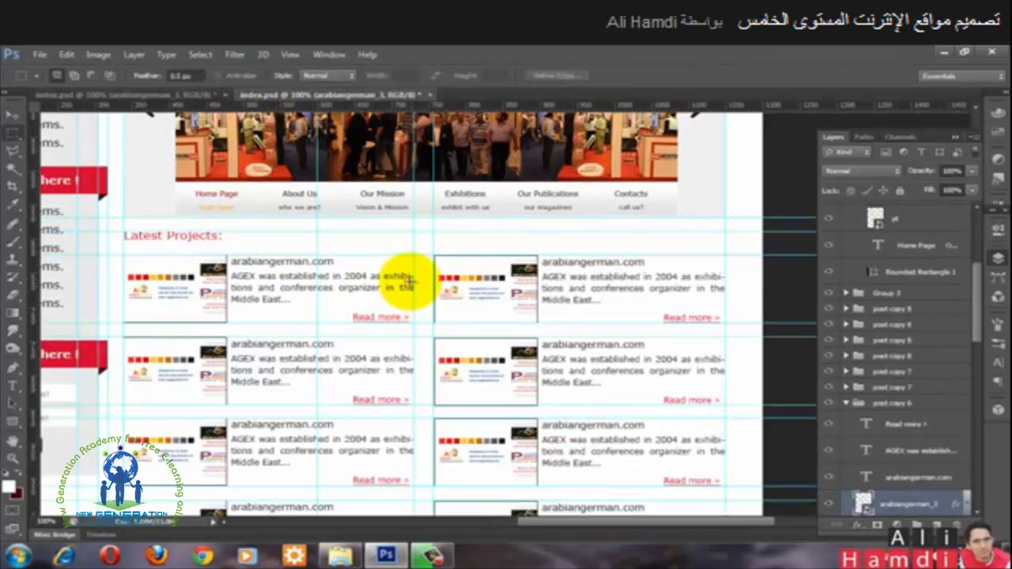
pyautogui.moveTo(413, 255); pyautogui.dragTo(125, 323)
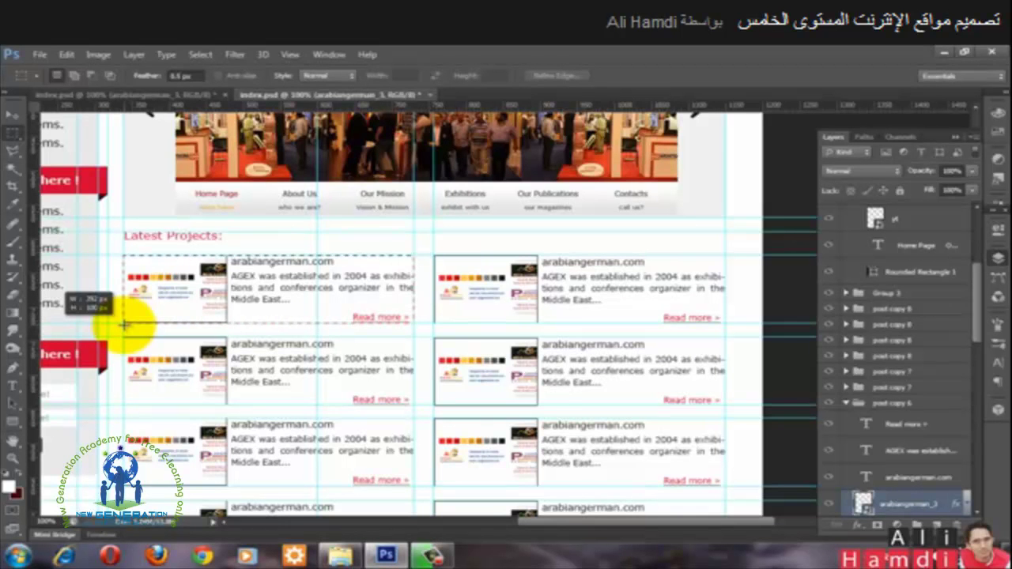
pyautogui.moveTo(124, 323); pyautogui.dragTo(124, 323)
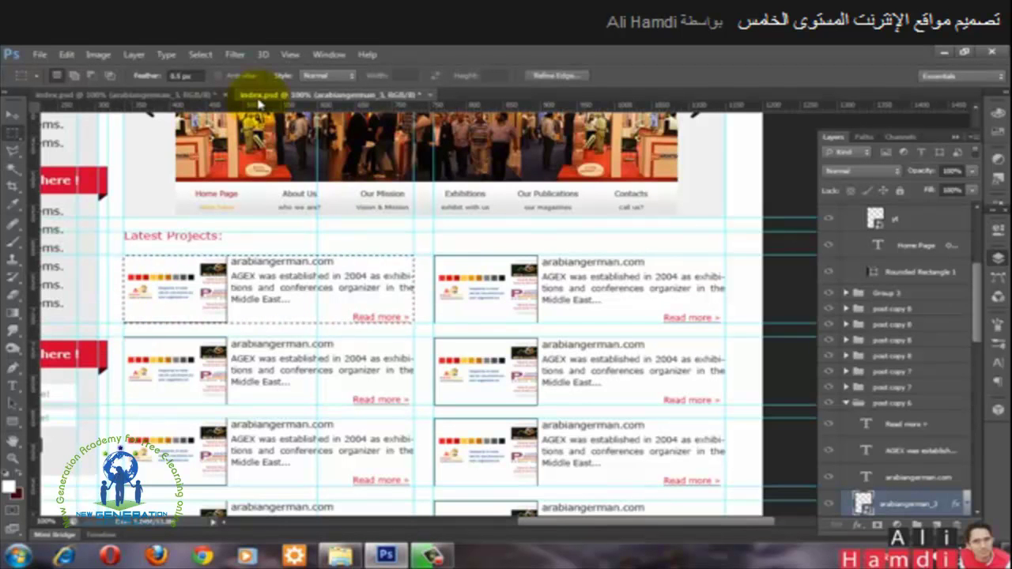
# Step: Draw a marquee about 390 px wide from the thumbnail's upper-left corner in the working document and add a vertical guide at its right edge
pyautogui.click(212, 95)
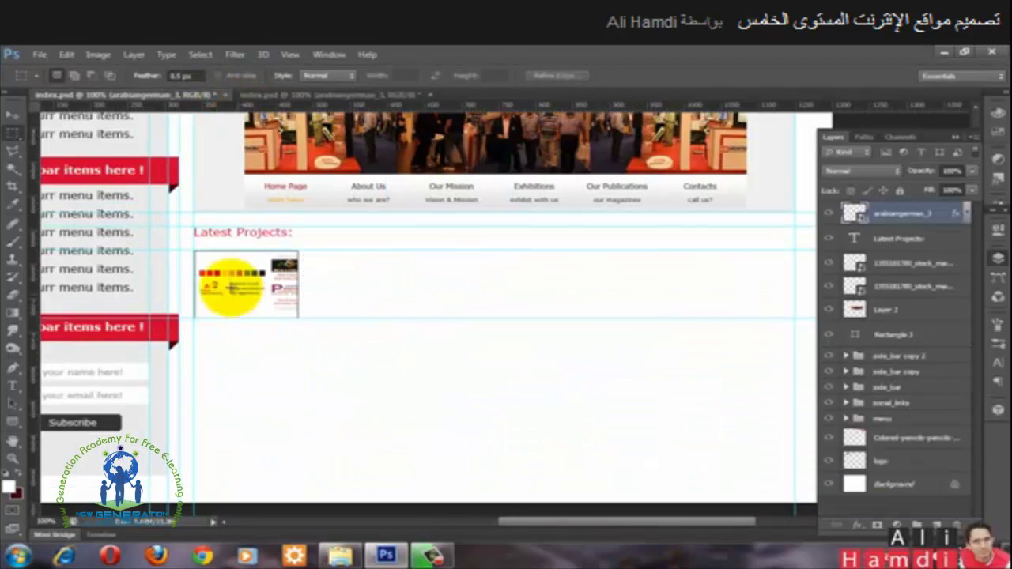
pyautogui.moveTo(312, 335); pyautogui.dragTo(527, 317)
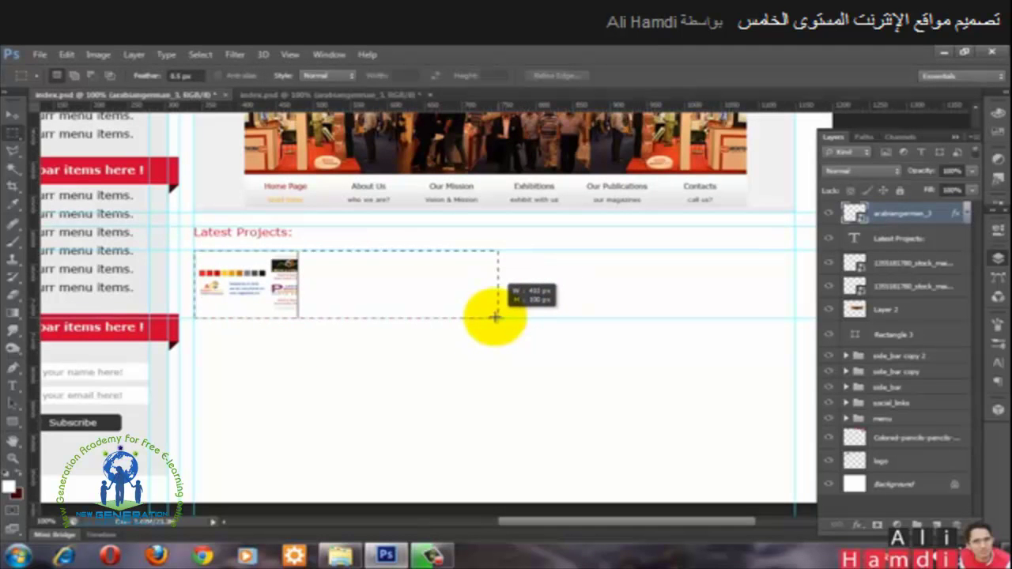
pyautogui.moveTo(479, 317)
pyautogui.mouseDown()
pyautogui.moveTo(467, 316)
pyautogui.moveTo(483, 316)
pyautogui.mouseUp()
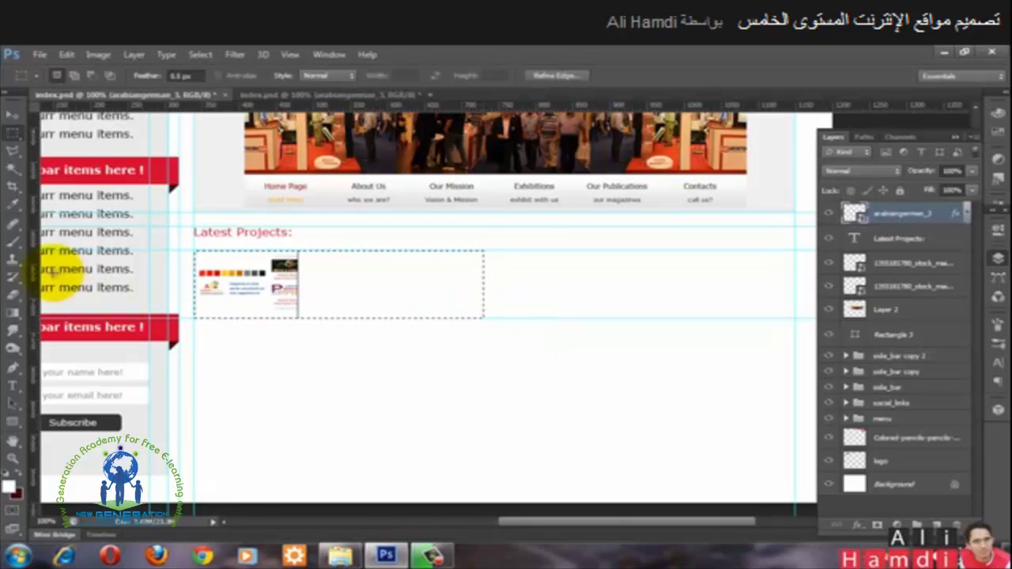
pyautogui.moveTo(36, 273); pyautogui.dragTo(490, 318)
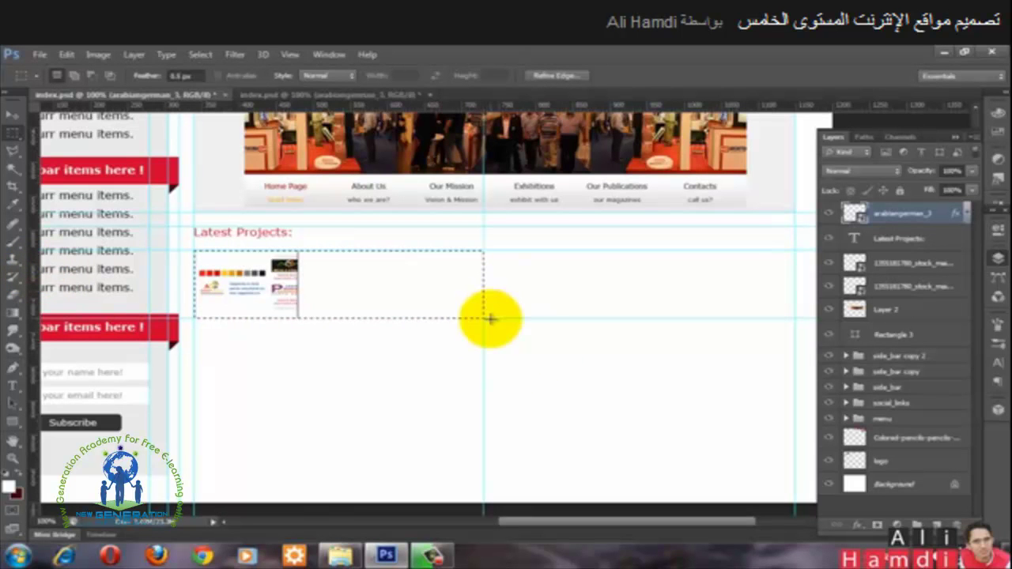
# Step: Move the project-block marquee across to the second column and nudge it until its right edge meets the content area's right guide
pyautogui.moveTo(435, 290); pyautogui.dragTo(739, 288)
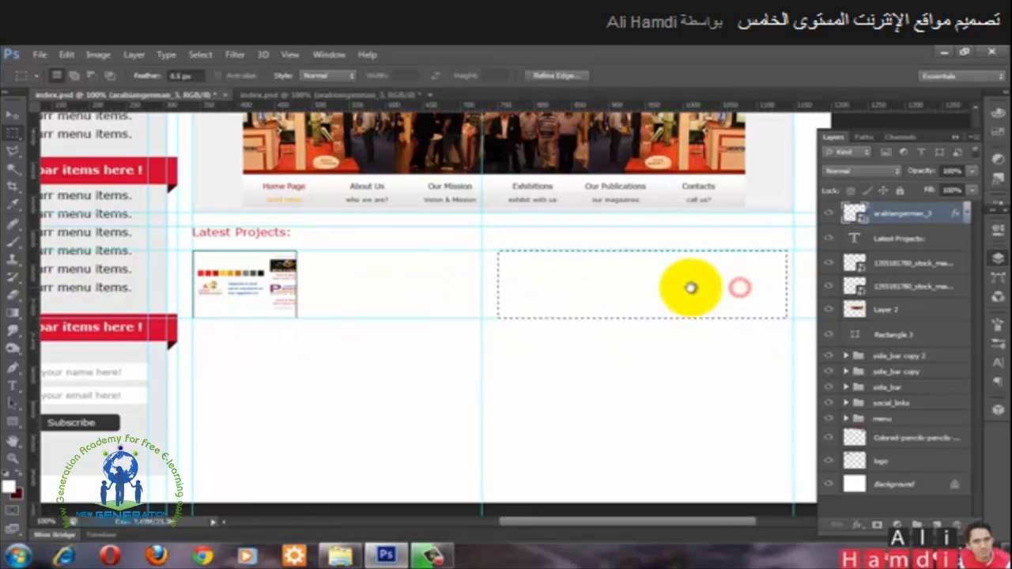
pyautogui.hscroll(1, 690, 288)
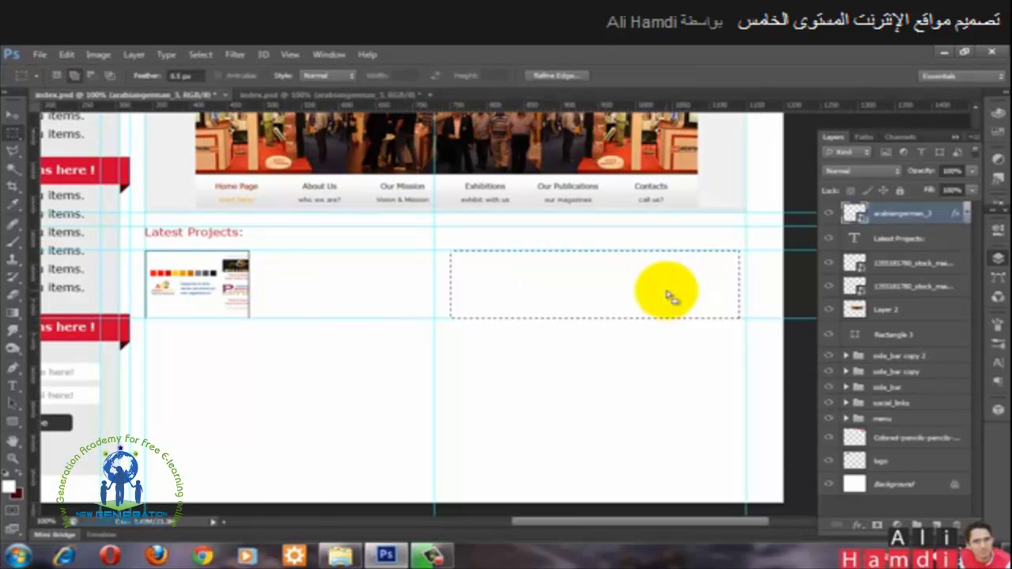
pyautogui.press('Right')
pyautogui.press('Right')
pyautogui.press('Right')
pyautogui.press('Right')
pyautogui.press('Right')
pyautogui.press('Right')
pyautogui.press('Right')
pyautogui.press('Right')
pyautogui.press('Right')
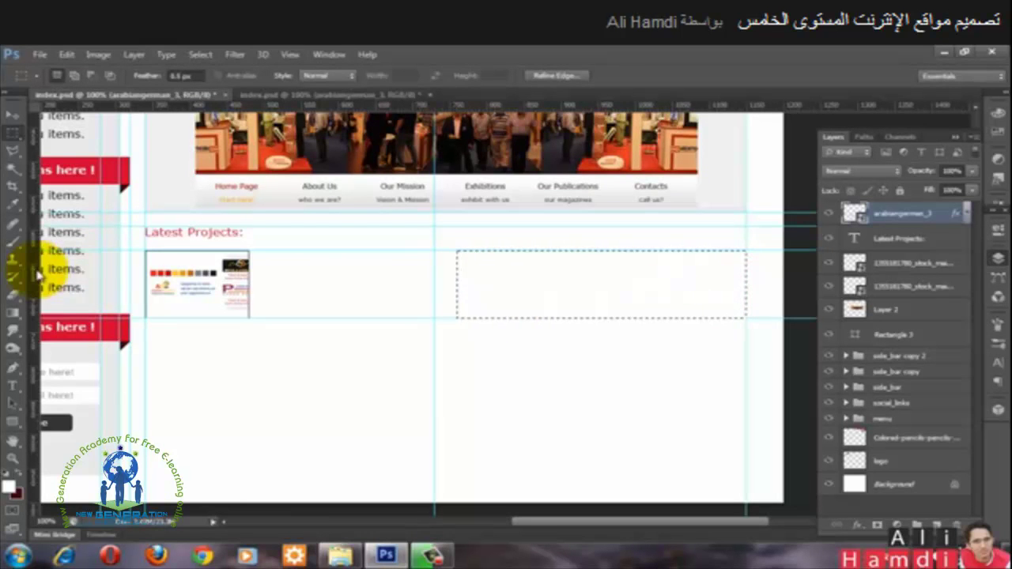
# Step: Add a vertical guide at the marquee's left edge and two horizontal guides marking the second project row's upper and lower edges
pyautogui.moveTo(32, 267); pyautogui.dragTo(457, 291)
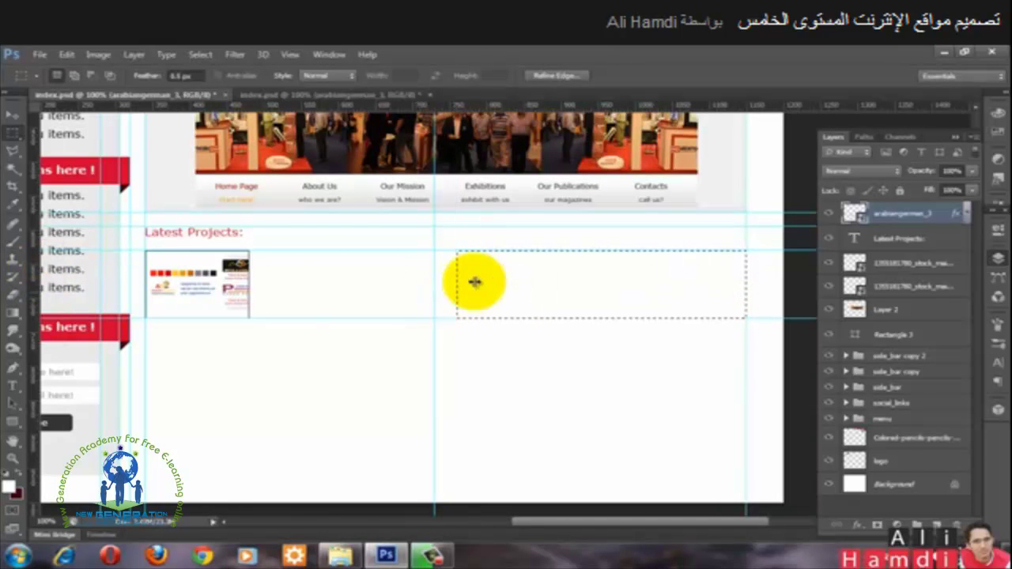
pyautogui.click(457, 285)
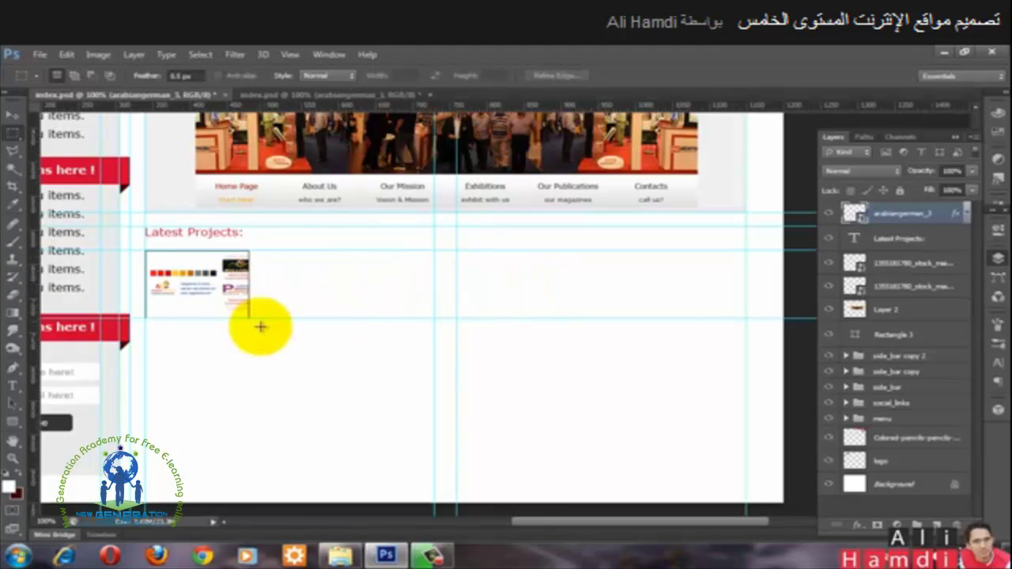
pyautogui.moveTo(271, 104); pyautogui.dragTo(269, 332)
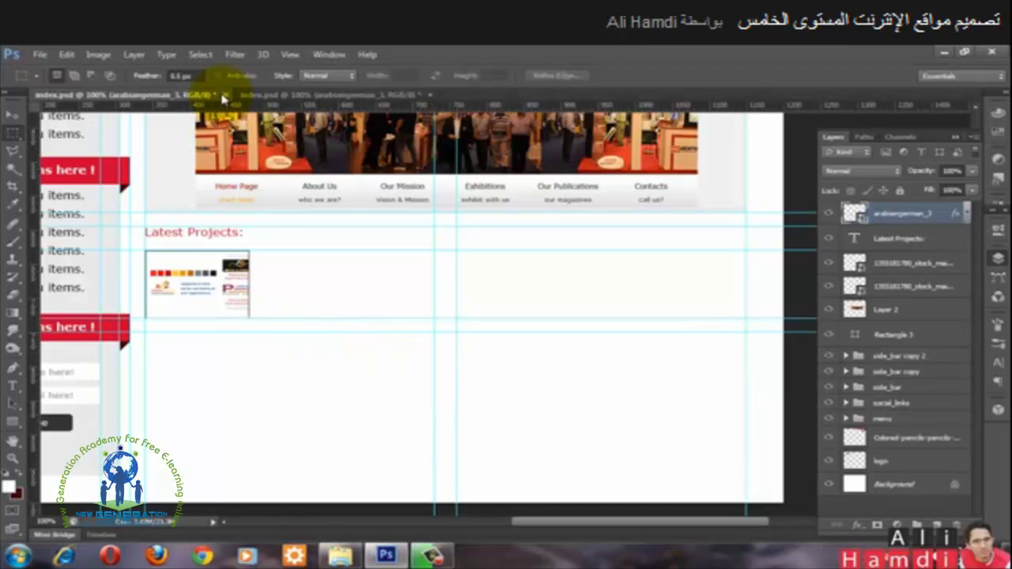
pyautogui.moveTo(240, 105); pyautogui.dragTo(269, 401)
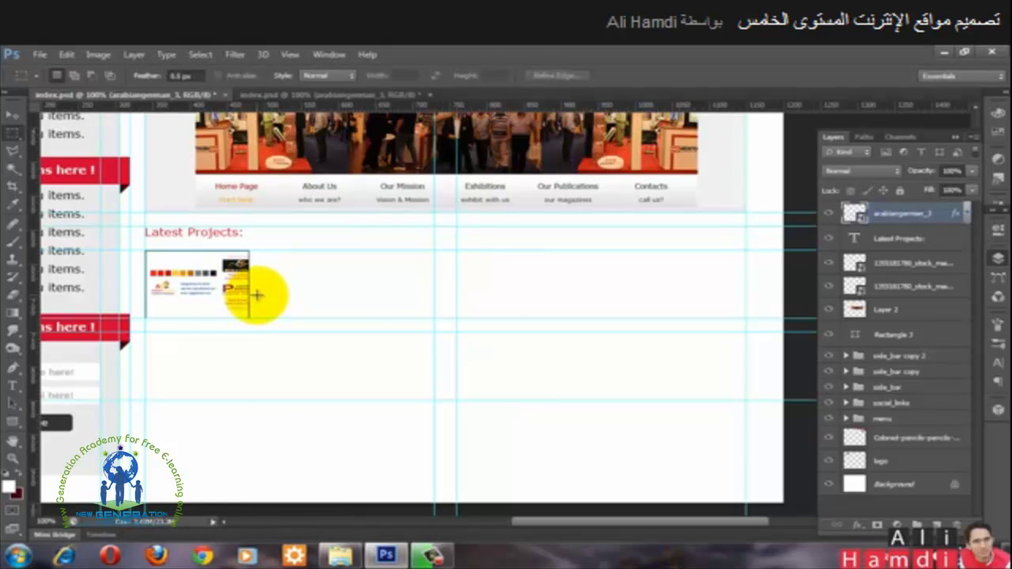
# Step: Copy the project title "arabiangerman.com" from the reference design and paste it as a new text layer beside the thumbnail's upper-right corner
pyautogui.click(286, 95)
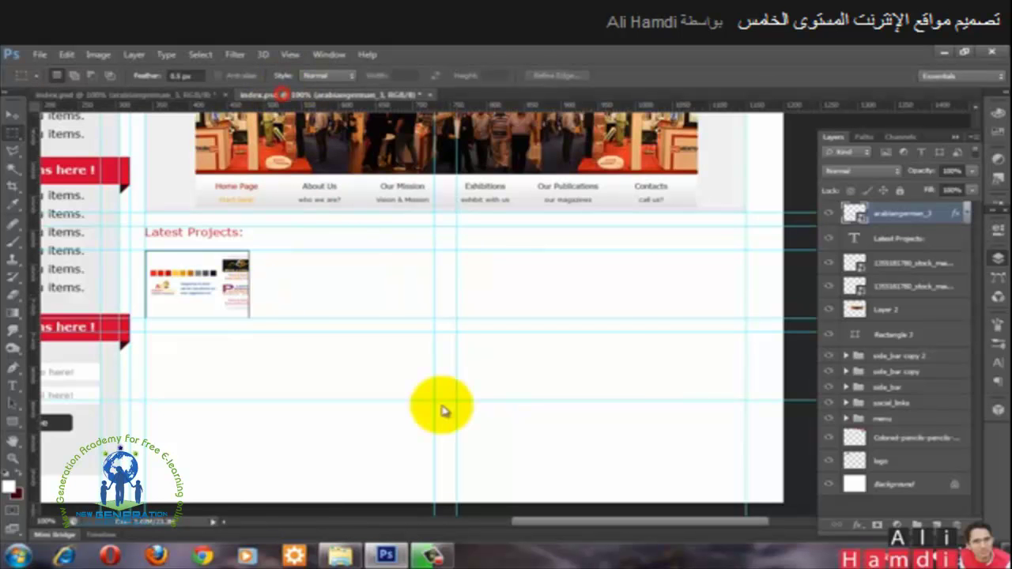
pyautogui.hotkey('ctrl', 'd')
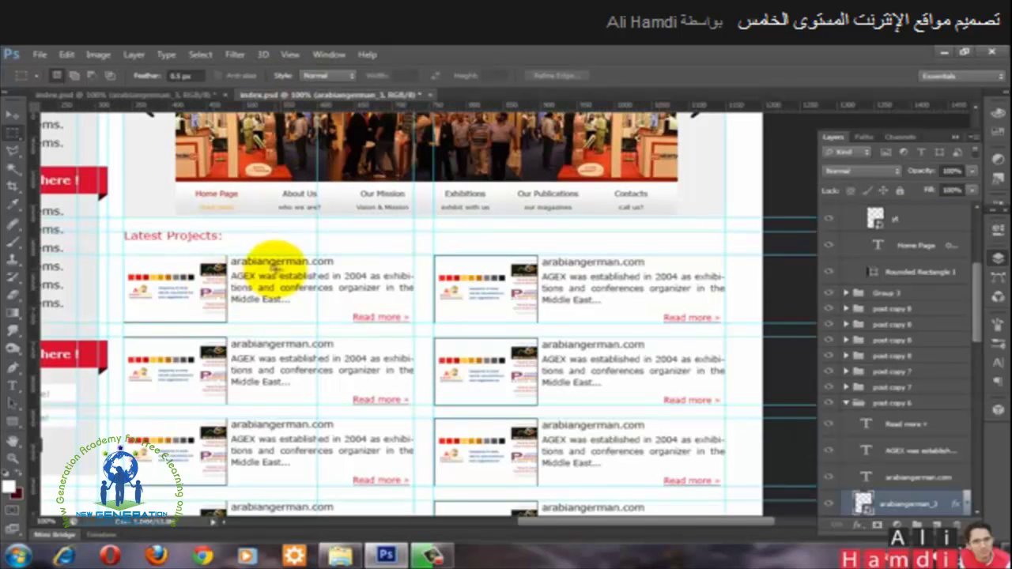
pyautogui.press('t')
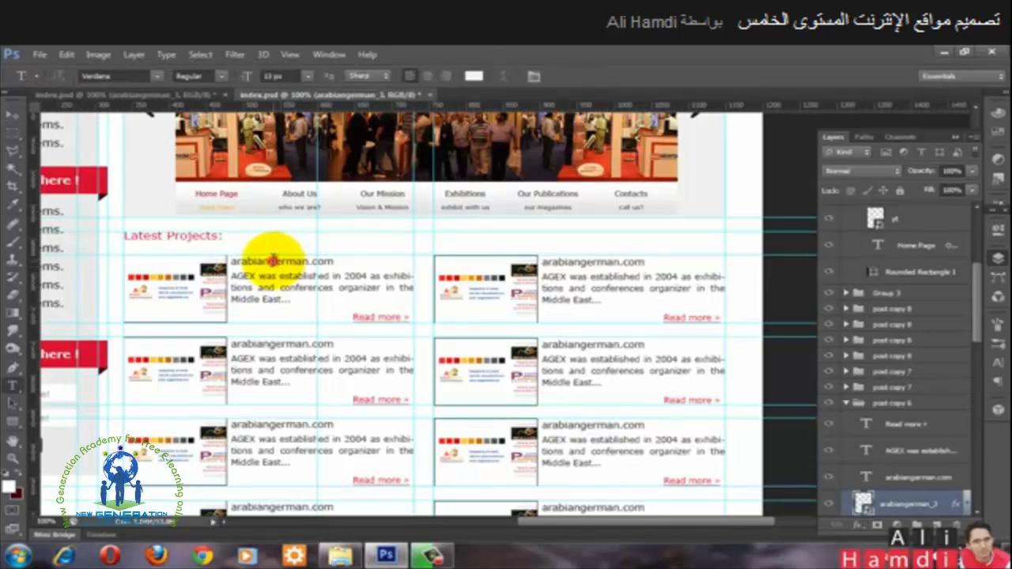
pyautogui.click(275, 261)
pyautogui.doubleClick(273, 261)
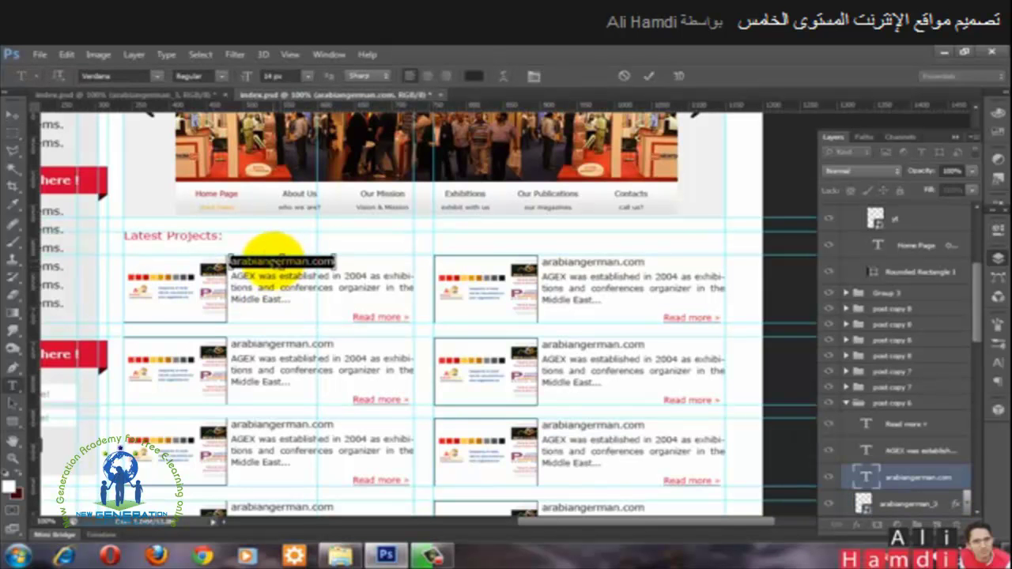
pyautogui.click(166, 94)
pyautogui.hotkey('ctrl', 'Tab')
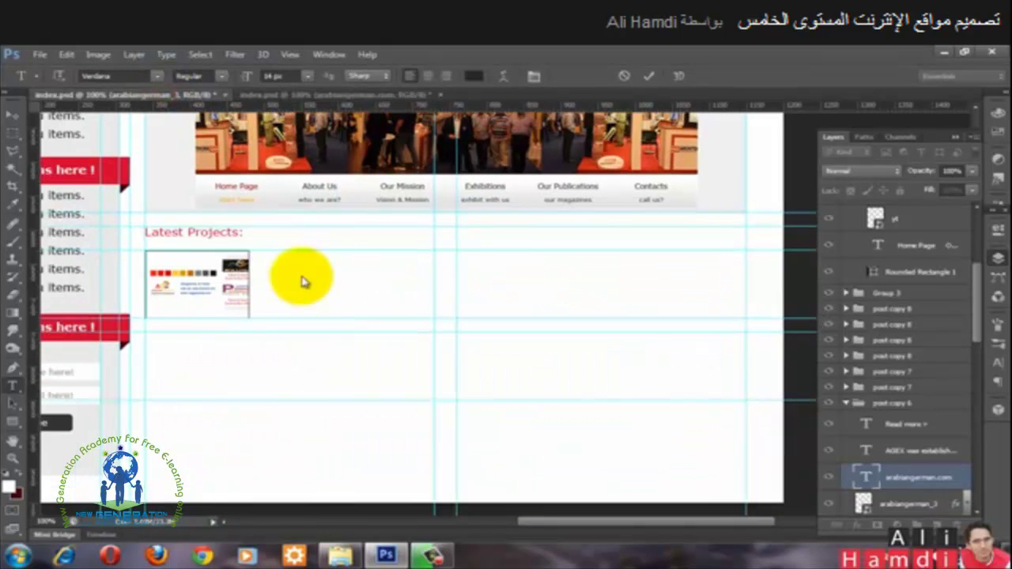
pyautogui.click(255, 249)
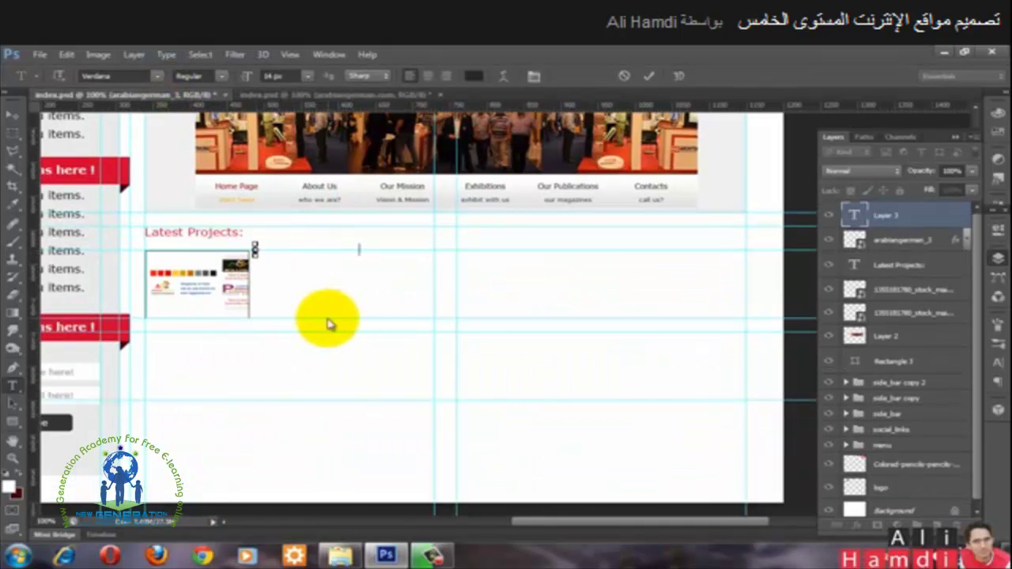
pyautogui.write('arabiangerman.com')
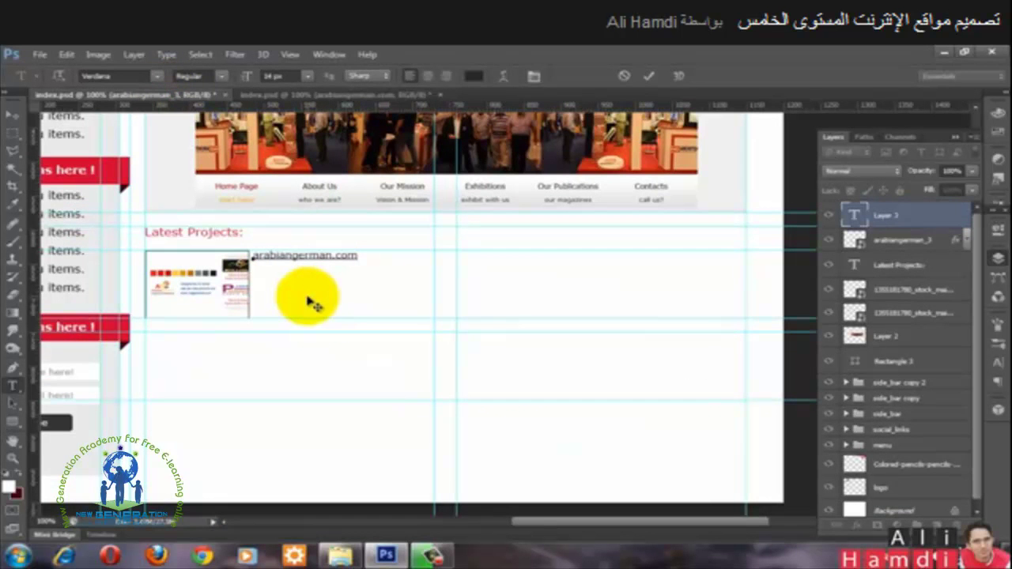
pyautogui.hotkey('ctrl', 'Return')
pyautogui.press('v')
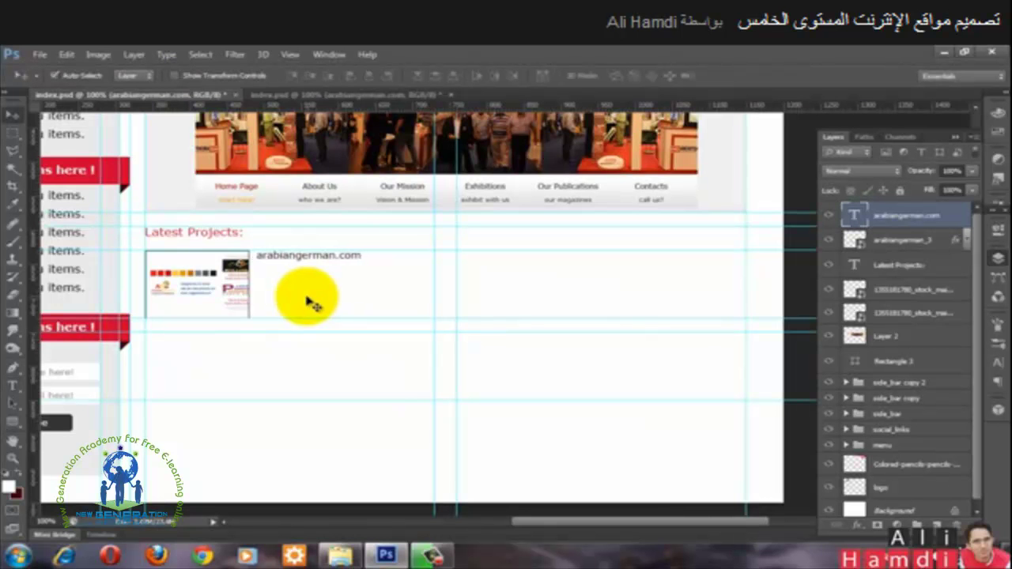
# Step: Copy the "AGEX was established in 2004..." description from the reference design into a paragraph text box under the title, reaching the first column's right guide
pyautogui.moveTo(308, 303); pyautogui.dragTo(261, 289)
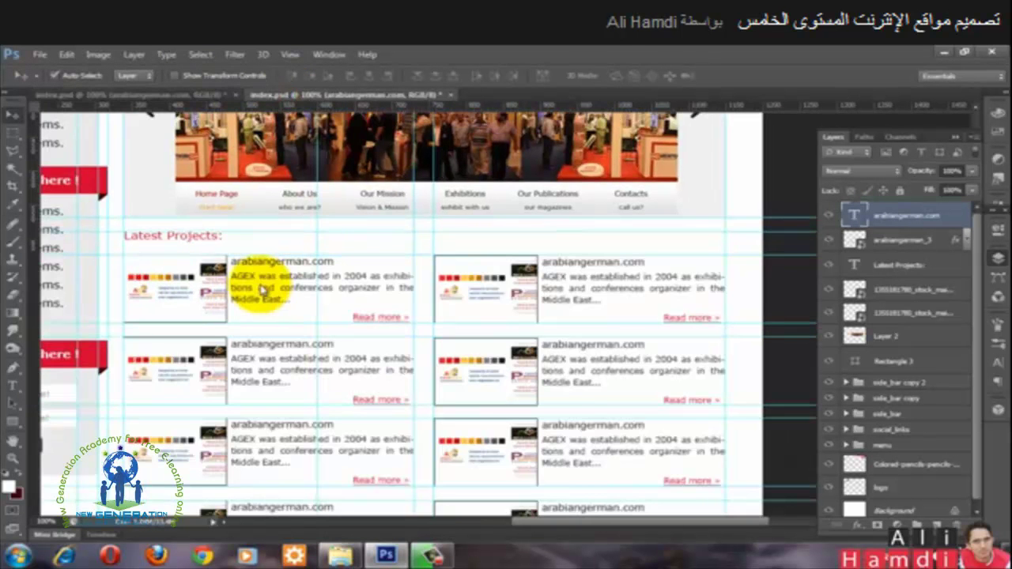
pyautogui.click(261, 289)
pyautogui.doubleClick(266, 283)
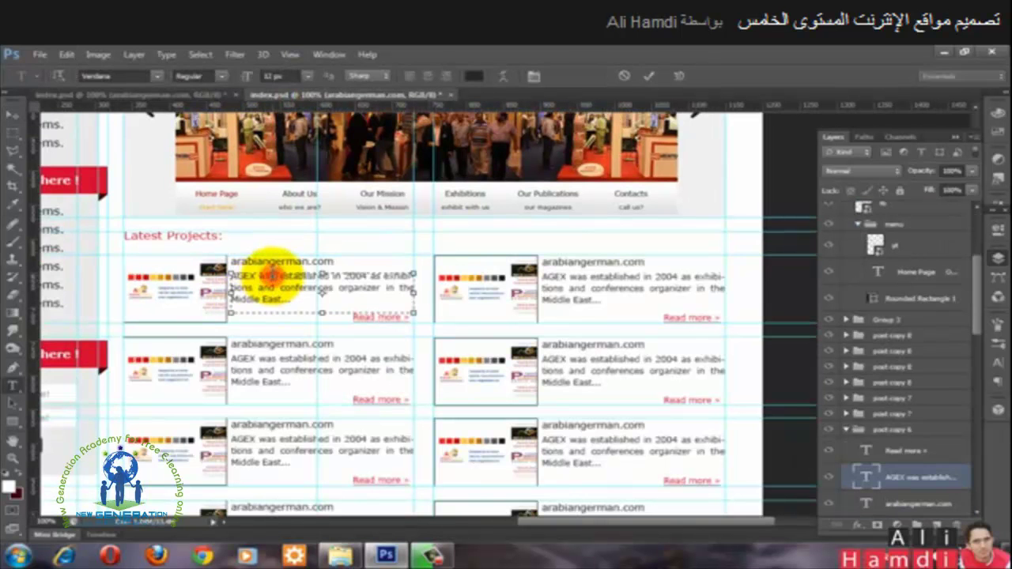
pyautogui.click(271, 276)
pyautogui.click(271, 276)
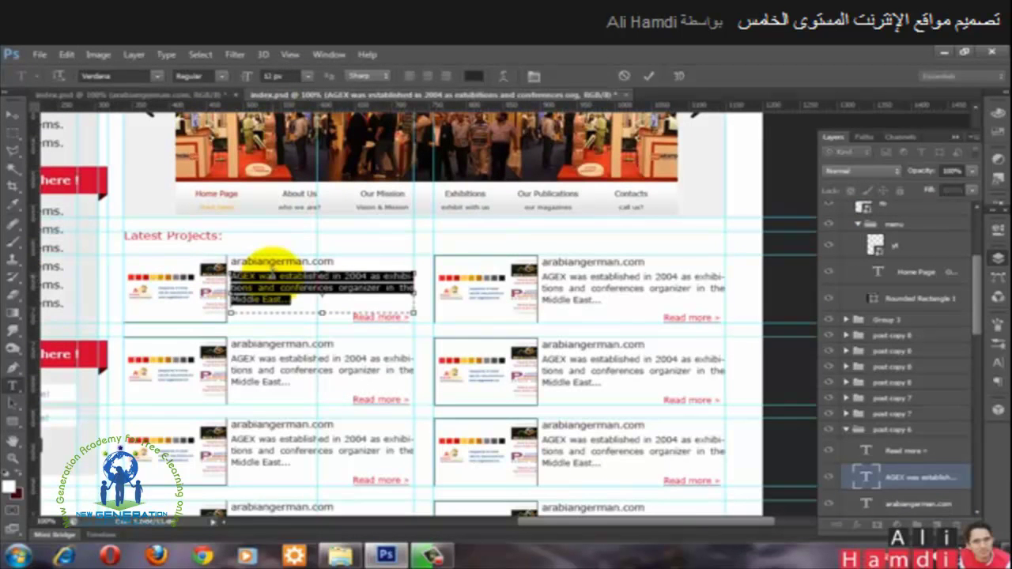
pyautogui.click(202, 94)
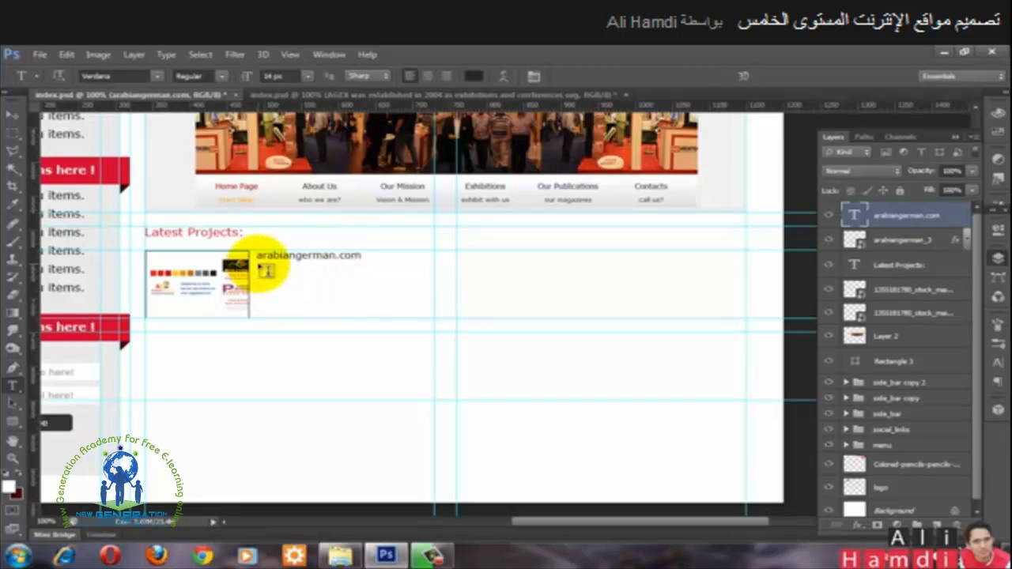
pyautogui.moveTo(258, 263); pyautogui.dragTo(438, 313)
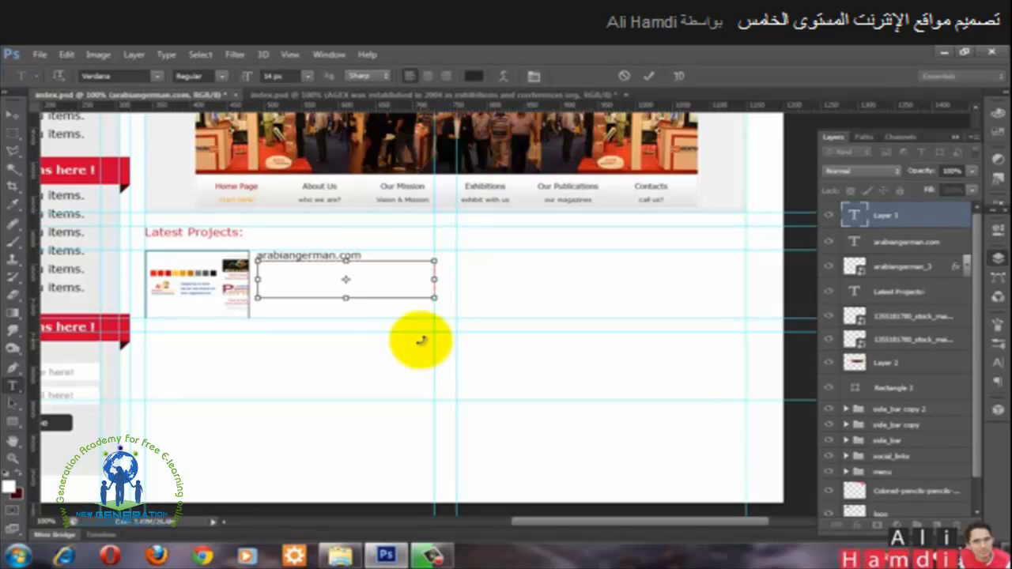
pyautogui.write('AGEX was established in 2004 as exhibitions and conferences organizer in the Middle East...')
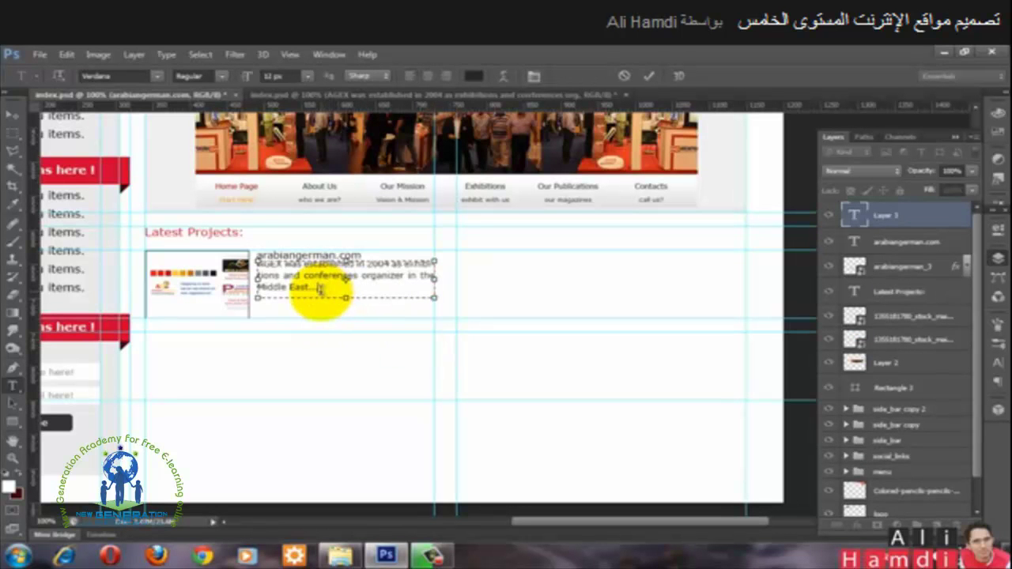
pyautogui.hotkey('ctrl', 'Return')
# Step: Nudge the description down about 11 px below the title and check the spacing with the guides hidden
pyautogui.press('b')
pyautogui.press('v')
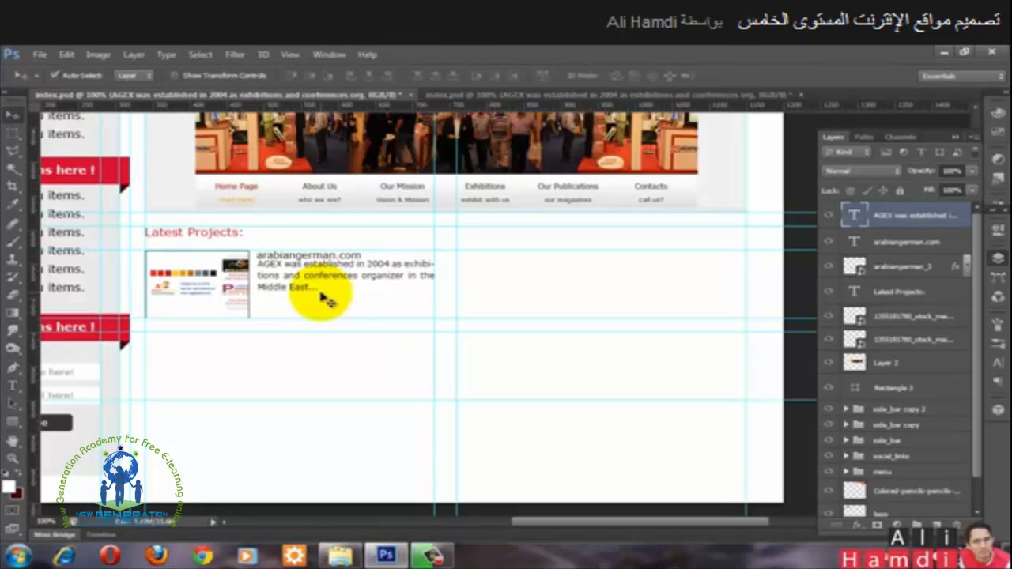
pyautogui.hotkey('shift', 'Down')
pyautogui.press('Down')
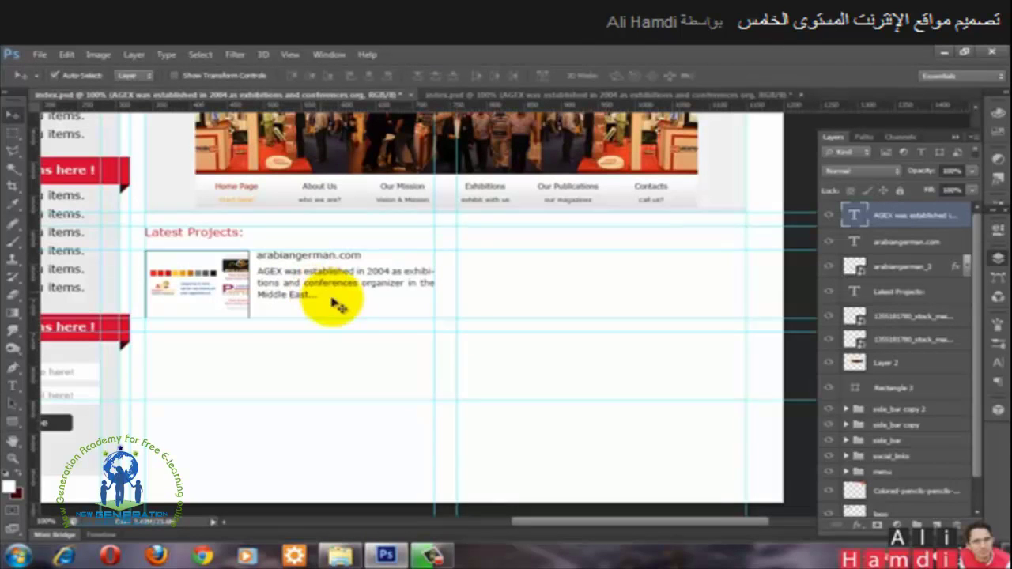
pyautogui.hotkey('ctrl', ';')
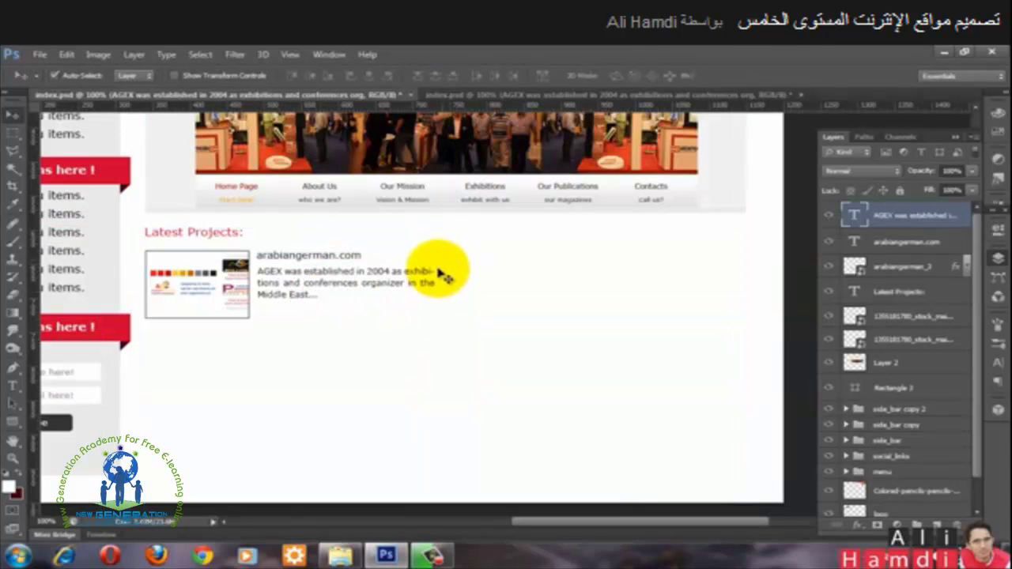
pyautogui.hotkey('ctrl', ';')
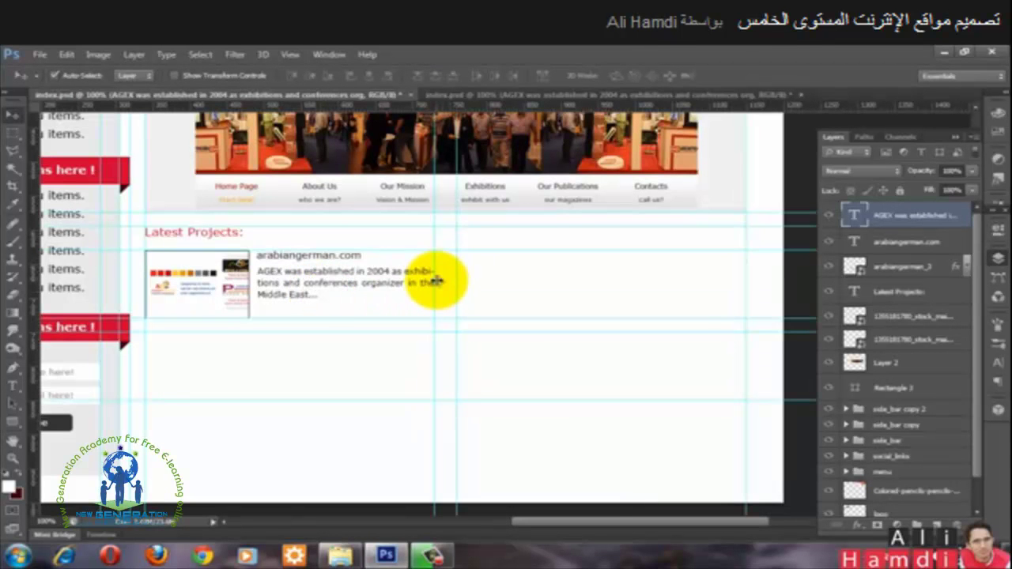
# Step: Try the right-to-left paragraph direction on the whole project description and restore left-to-right
pyautogui.press('t')
pyautogui.click(339, 282)
pyautogui.doubleClick(336, 283)
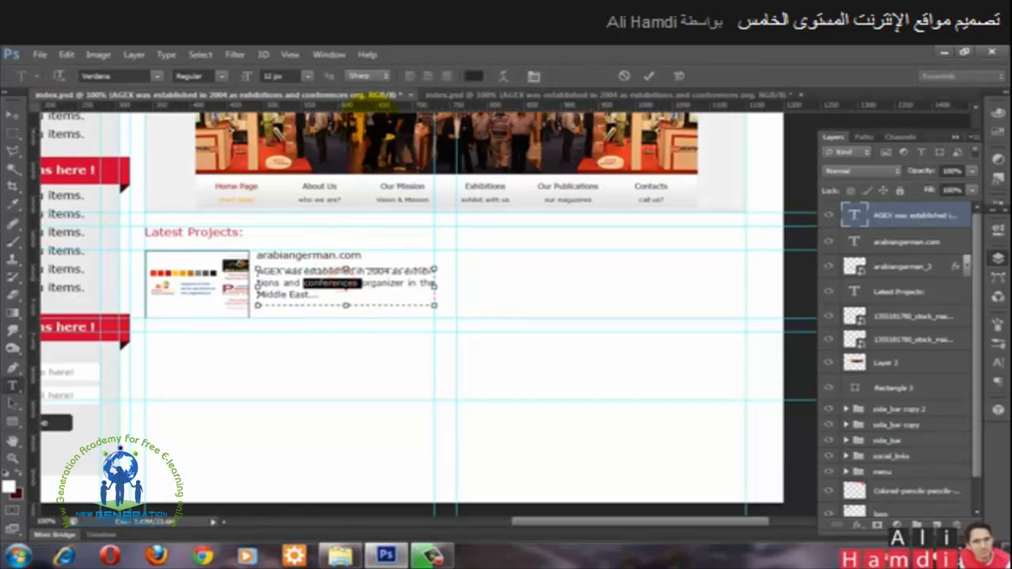
pyautogui.click(336, 282)
pyautogui.hotkey('ctrl', 'a')
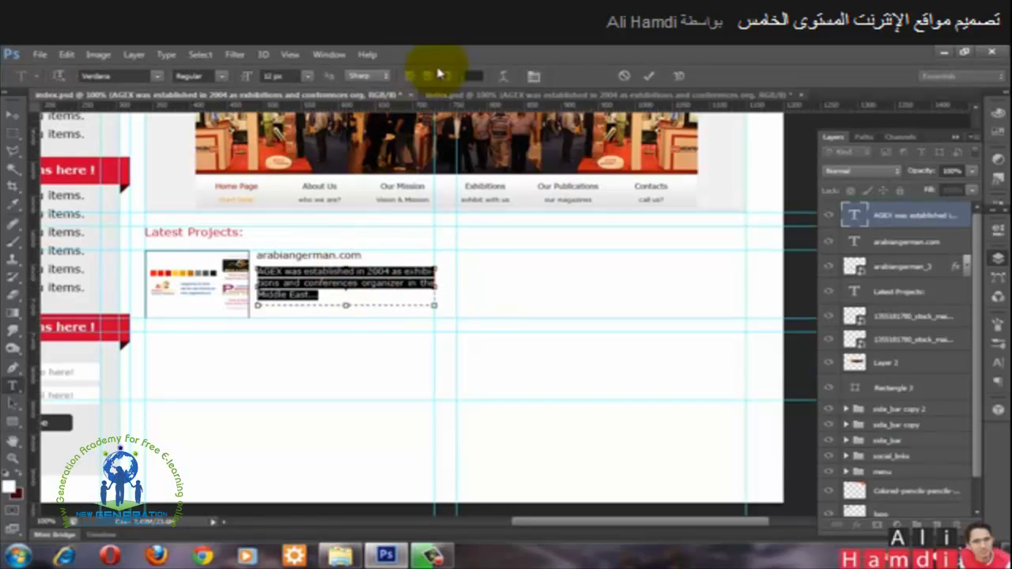
pyautogui.click(535, 76)
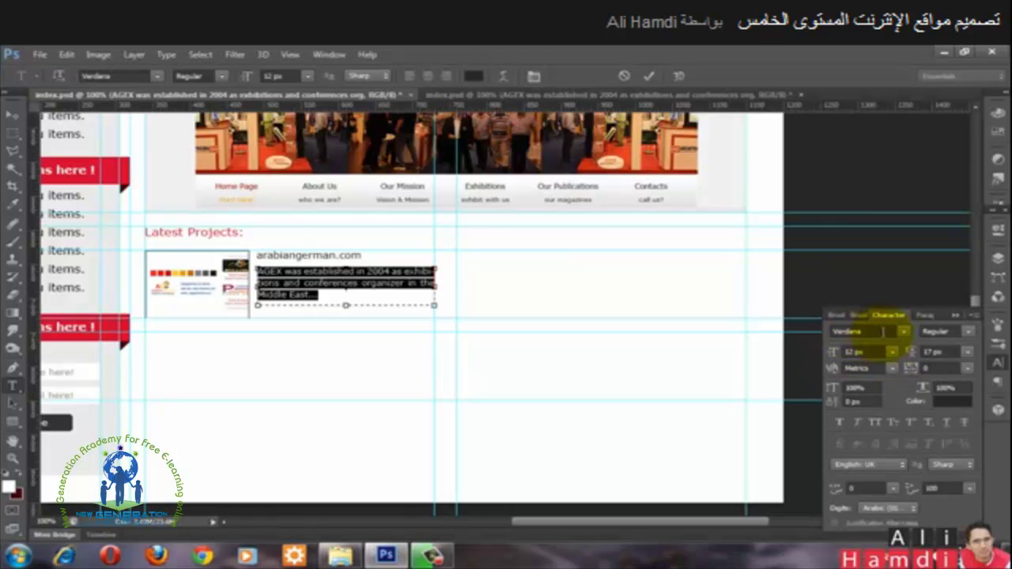
pyautogui.click(922, 316)
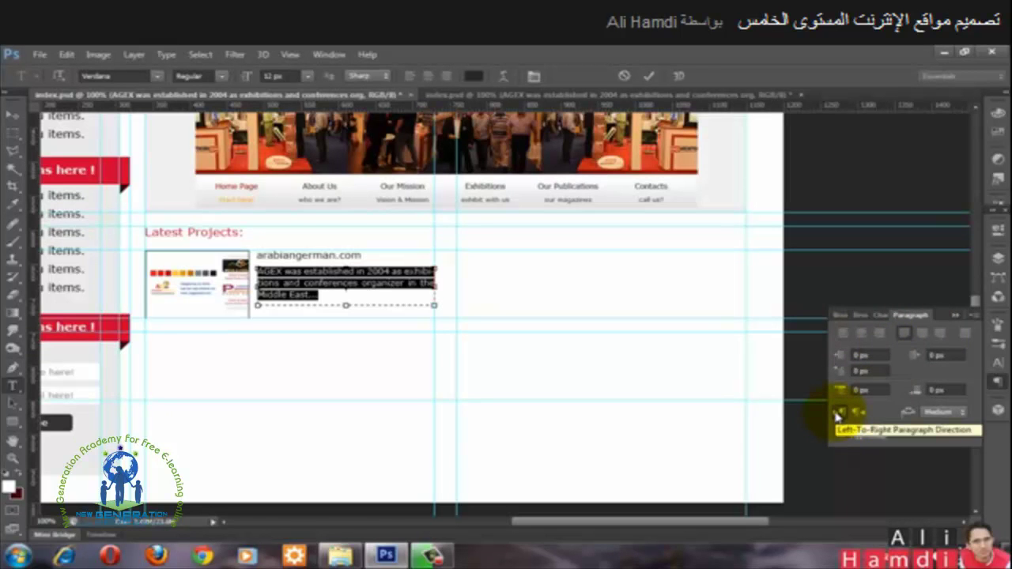
pyautogui.click(859, 415)
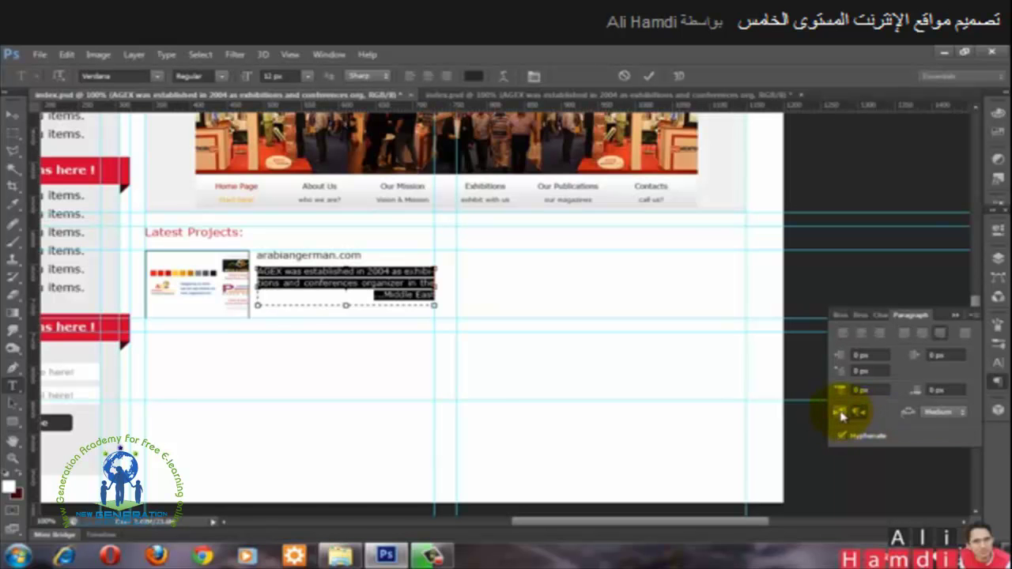
pyautogui.click(840, 413)
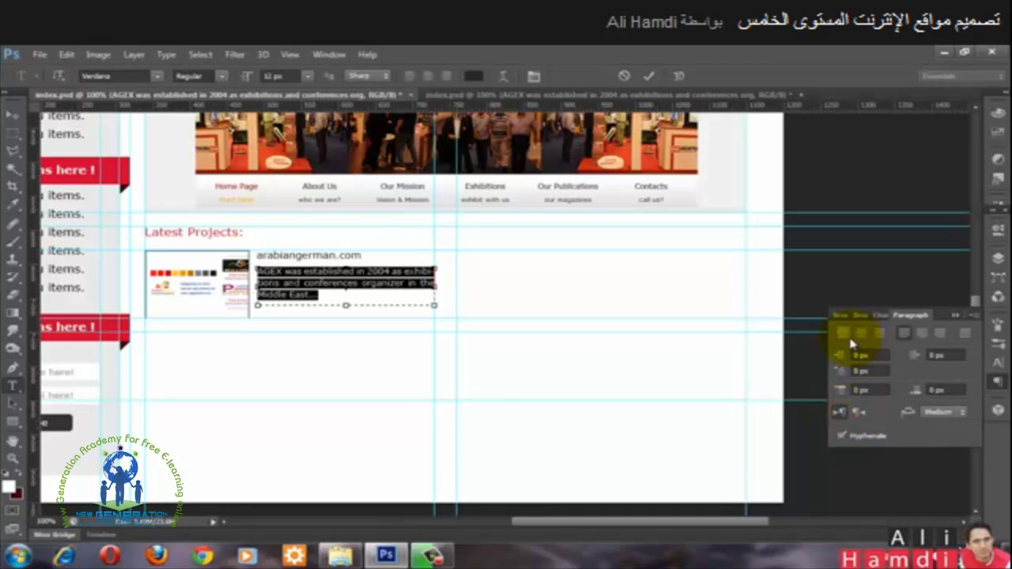
# Step: Try left alignment on the description text and restore justification with the last line left-aligned
pyautogui.click(844, 336)
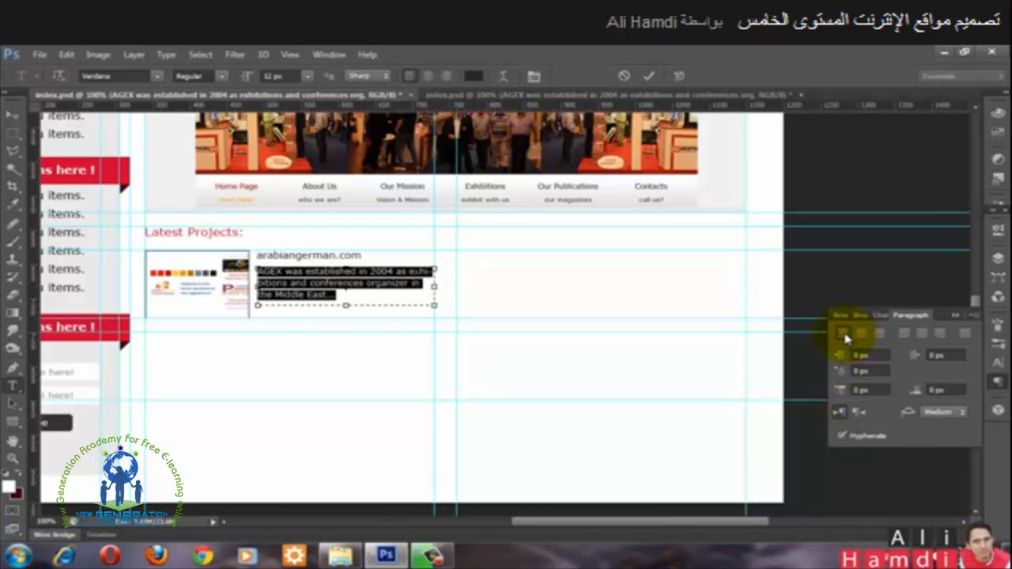
pyautogui.click(906, 336)
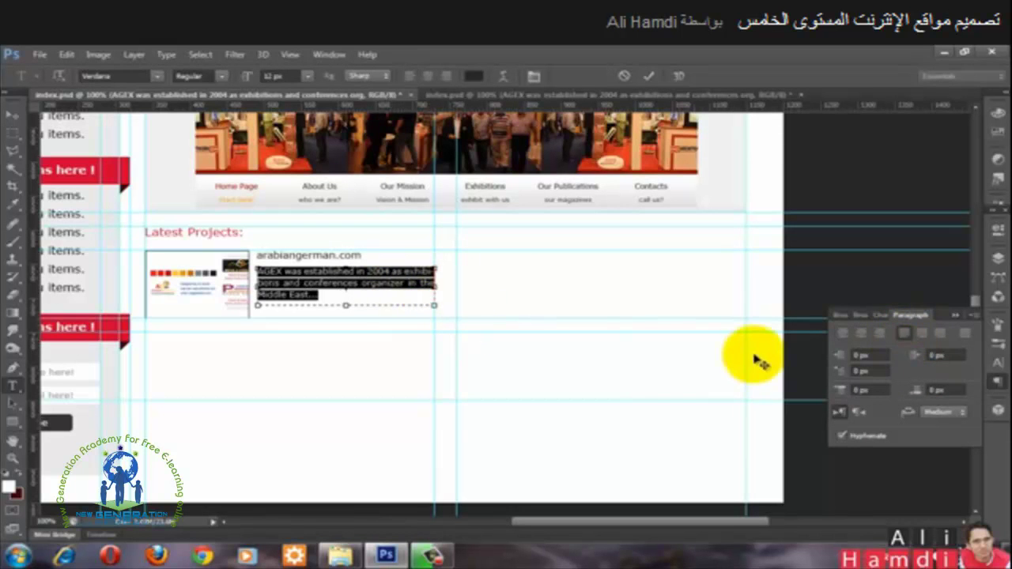
pyautogui.click(650, 77)
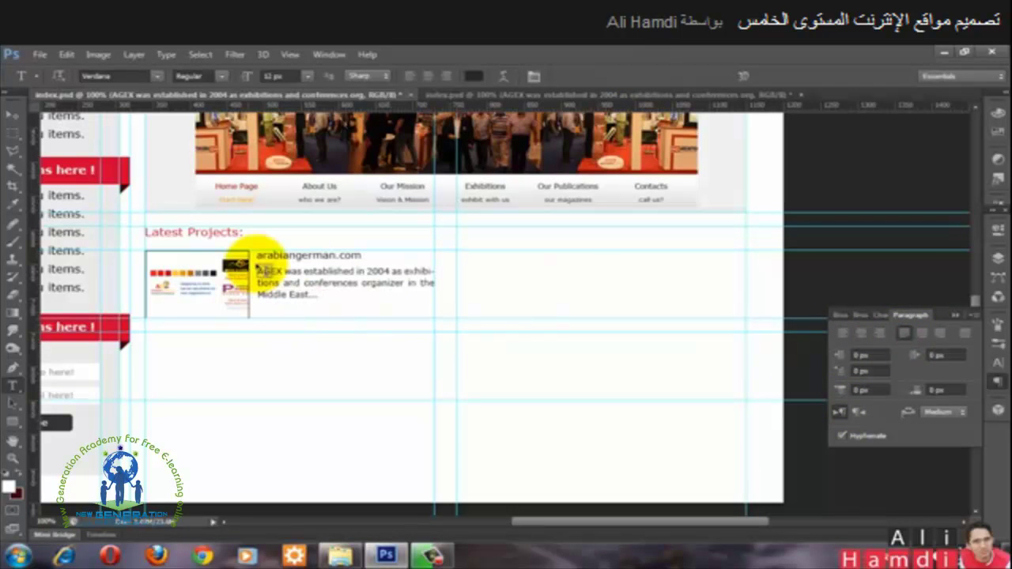
# Step: Copy the red "Read more »" link text from the reference design and place it below the project description
pyautogui.click(543, 95)
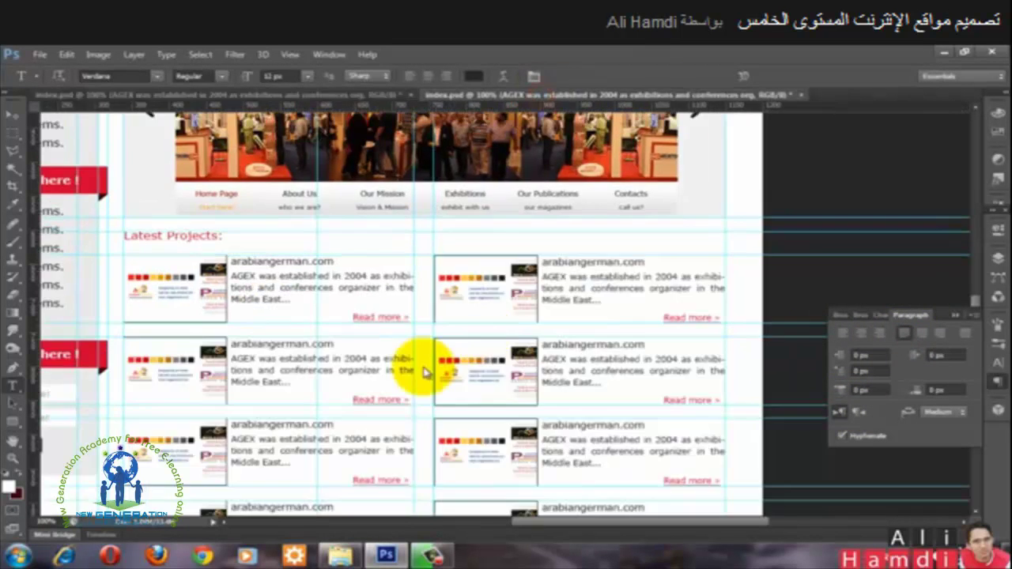
pyautogui.doubleClick(378, 317)
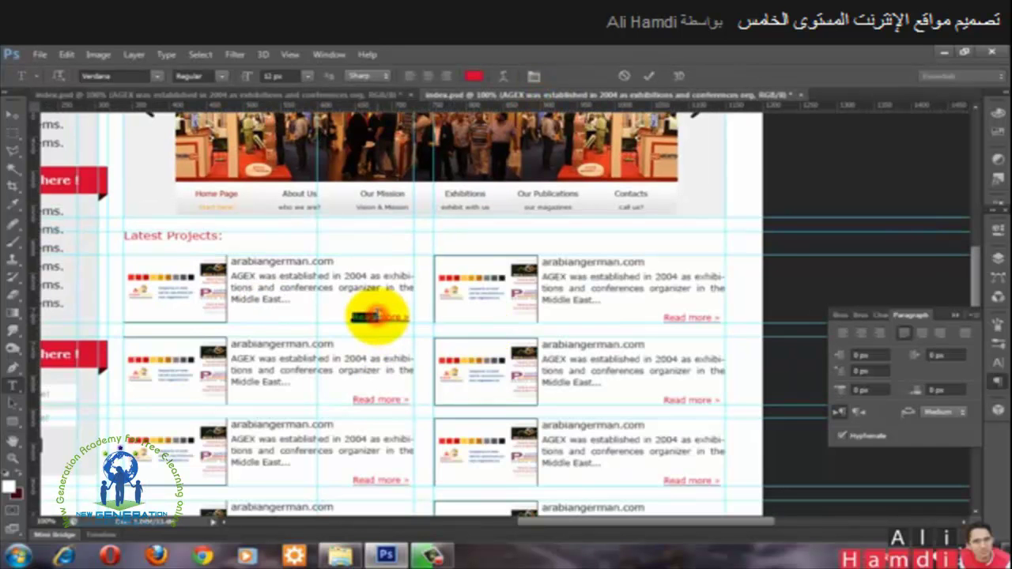
pyautogui.hotkey('ctrl', 'Return')
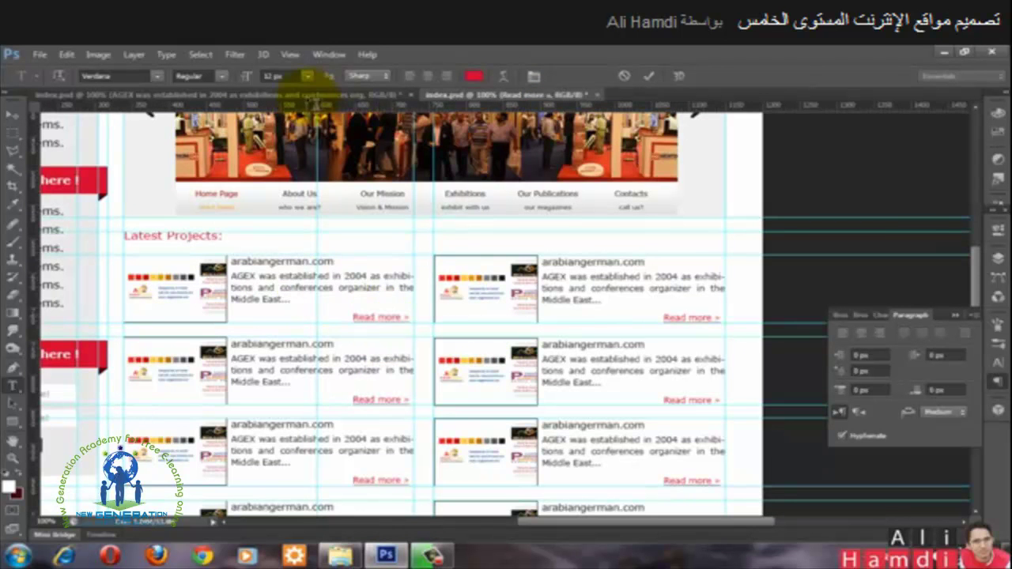
pyautogui.click(304, 96)
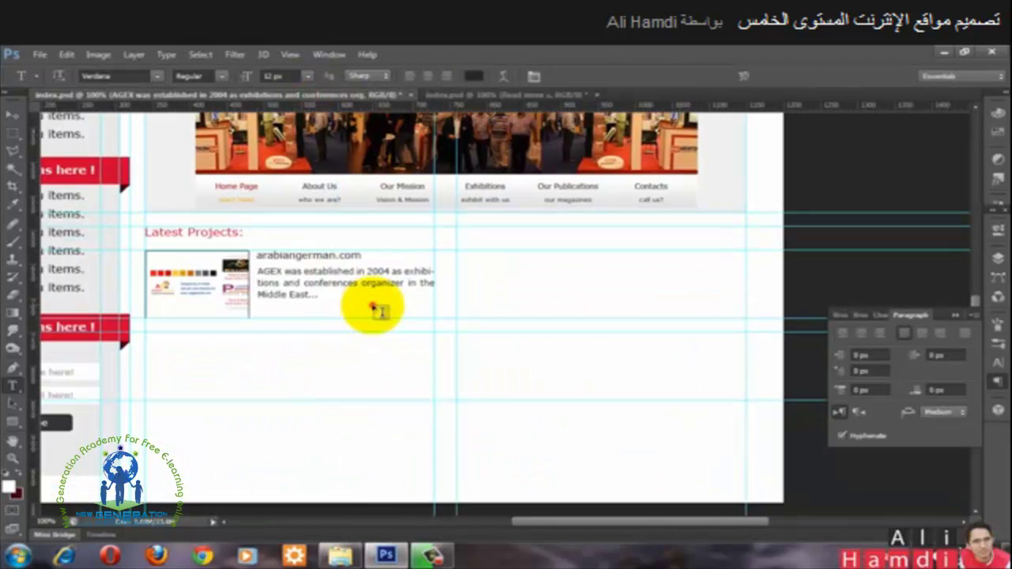
pyautogui.click(372, 306)
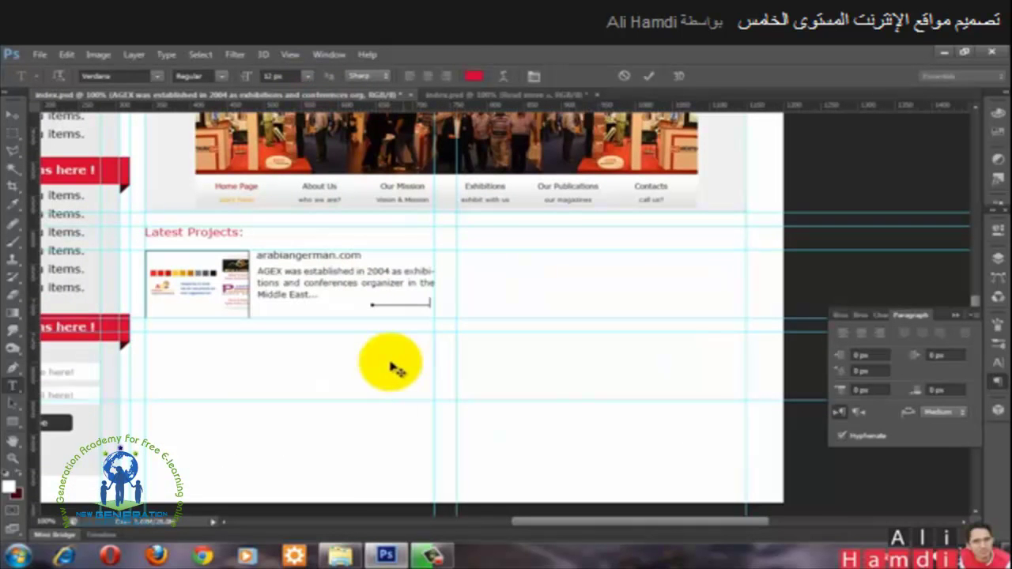
pyautogui.write('Read more »')
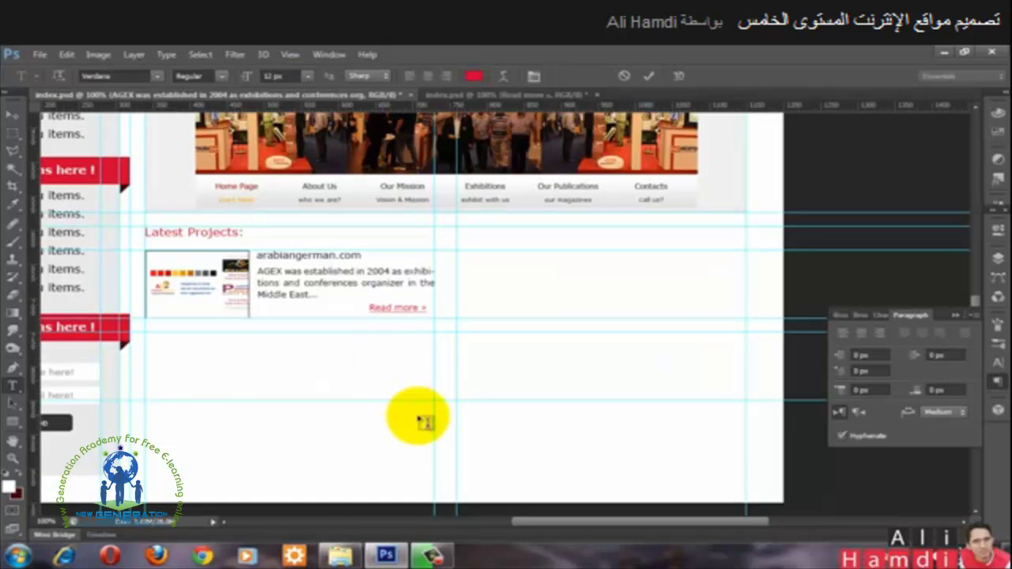
pyautogui.hotkey('ctrl', 'Return')
# Step: Align the "Read more »" link with the first column's right guide and the thumbnail's bottom edge, checking it with the guides hidden
pyautogui.press('v')
pyautogui.hotkey('shift', 'Right')
pyautogui.hotkey('shift', 'Down')
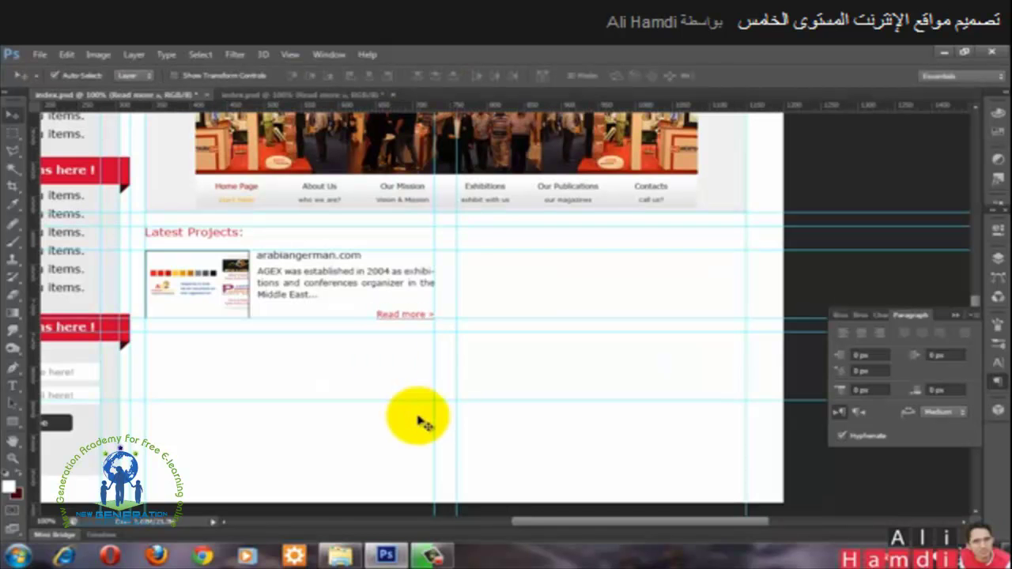
pyautogui.hotkey('ctrl', ';')
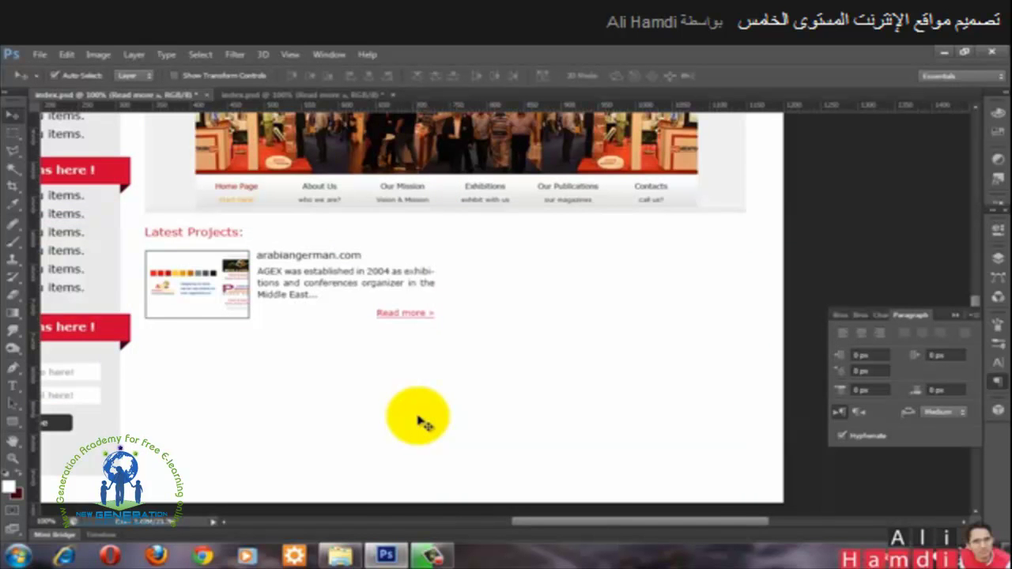
pyautogui.hotkey('ctrl', ';')
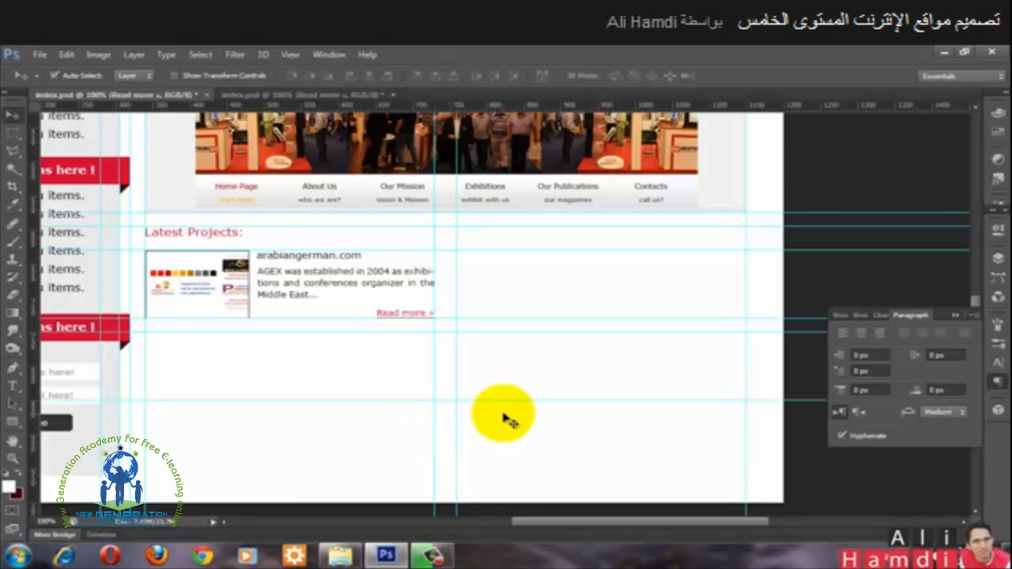
# Step: Group the project's thumbnail, title, description and "Read more »" layers and name the group "project"
pyautogui.press('F7')
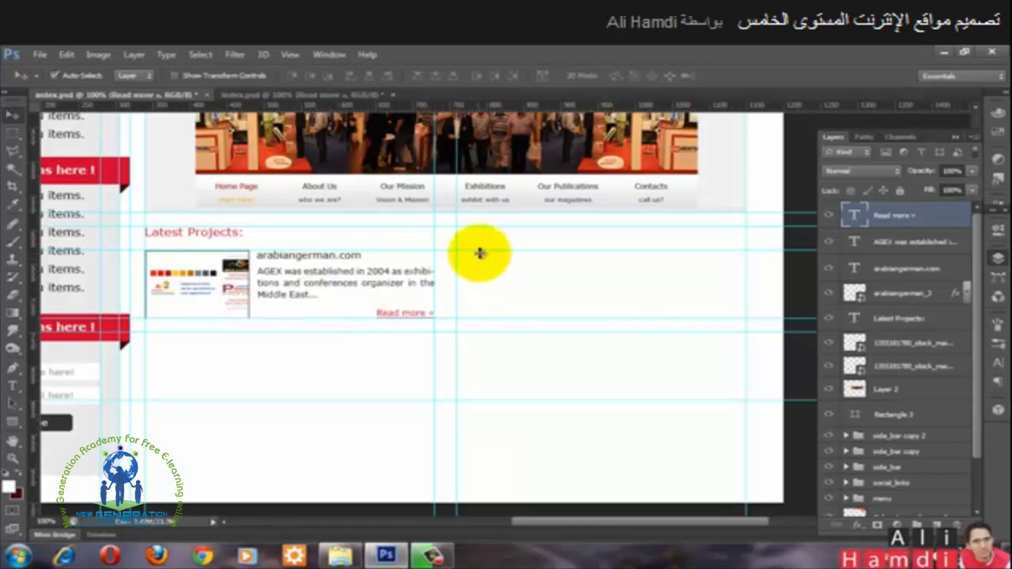
pyautogui.moveTo(482, 240); pyautogui.dragTo(246, 318)
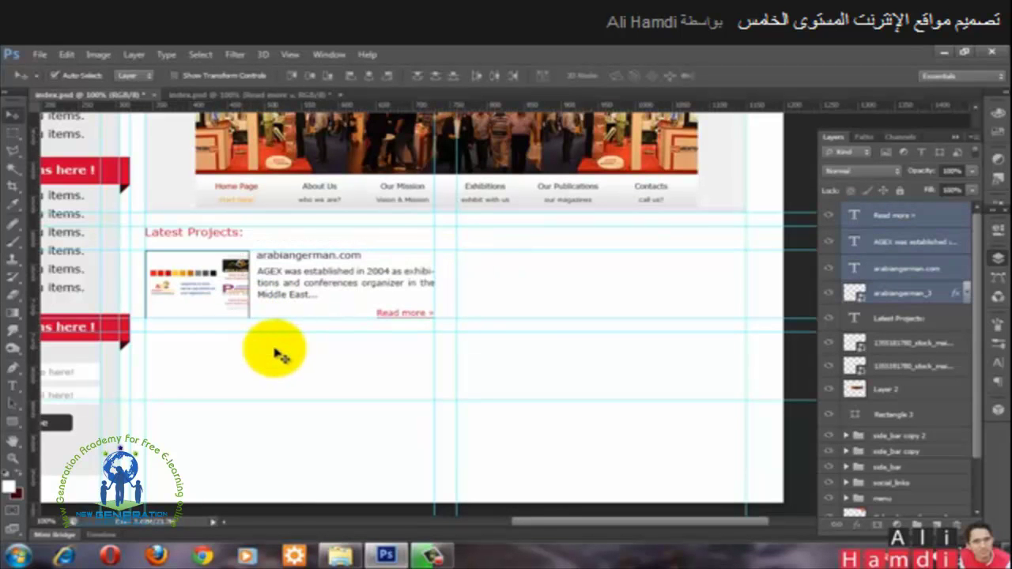
pyautogui.hotkey('ctrl', 'g')
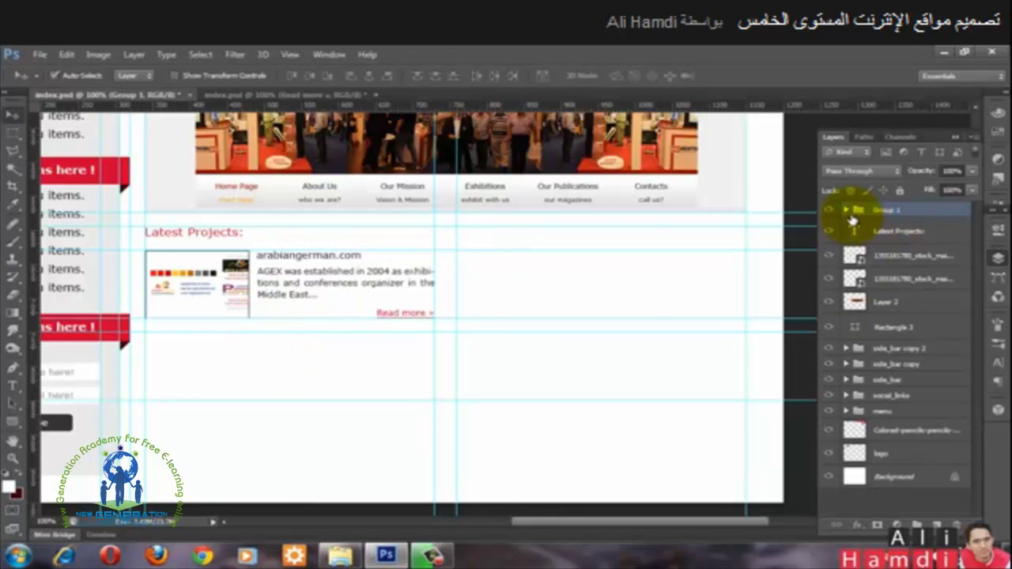
pyautogui.click(829, 210)
pyautogui.click(829, 210)
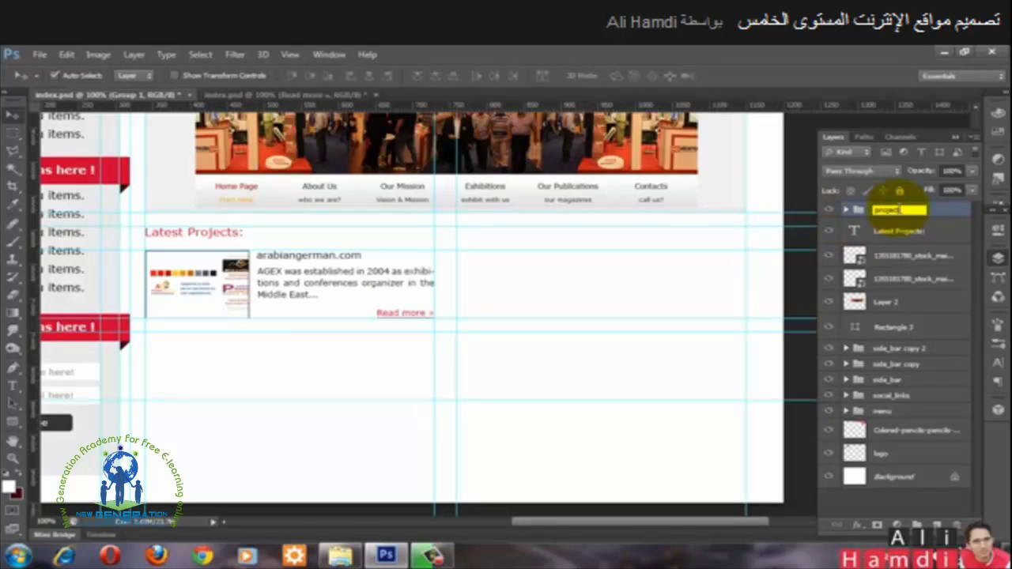
pyautogui.press('Return')
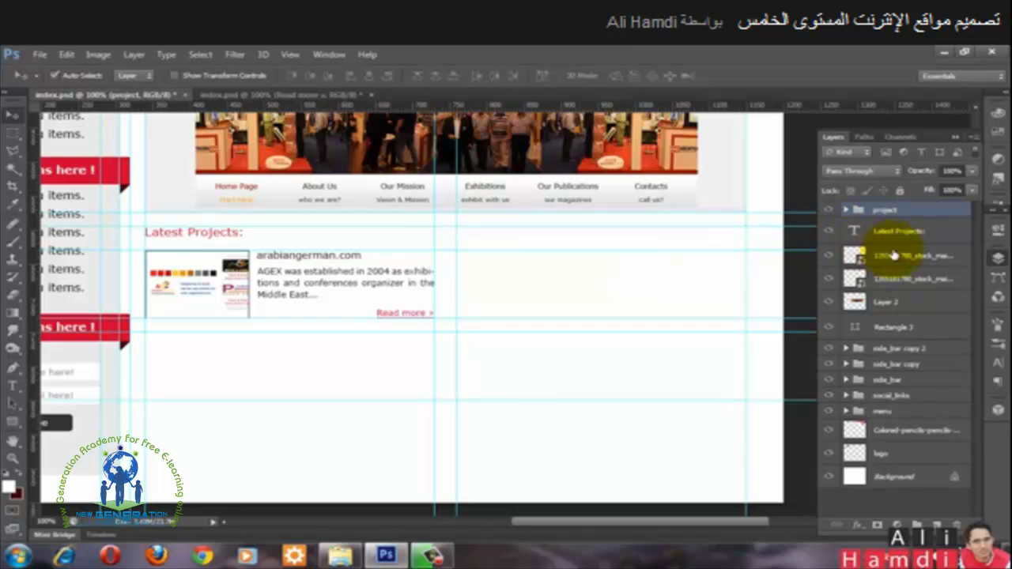
# Step: Group the two stock images, Layer 2 and Rectangle 3 and name the group "slider"
pyautogui.click(892, 252)
pyautogui.keyDown('shift'); pyautogui.click(905, 331); pyautogui.keyUp('shift')
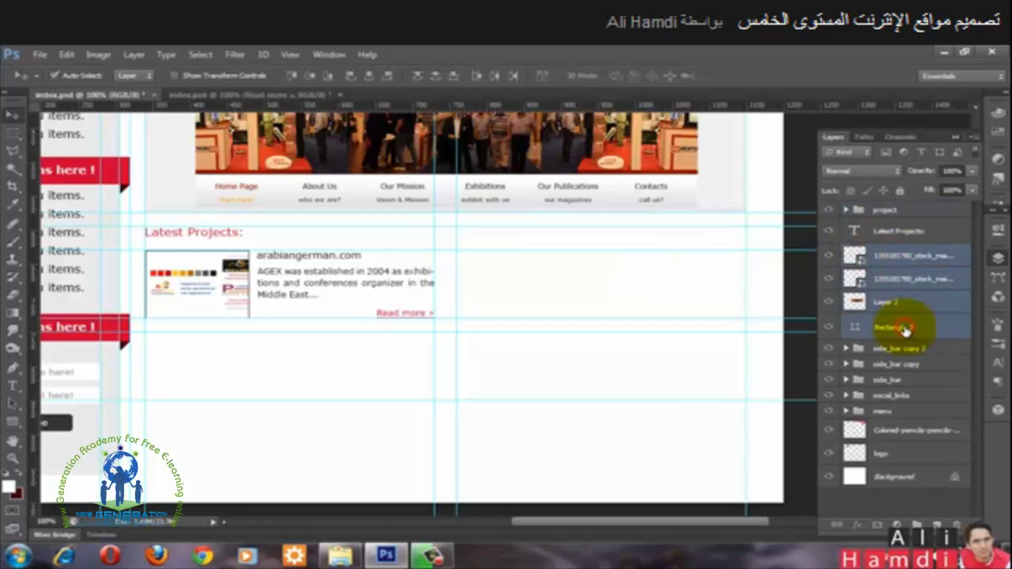
pyautogui.hotkey('ctrl', 'g')
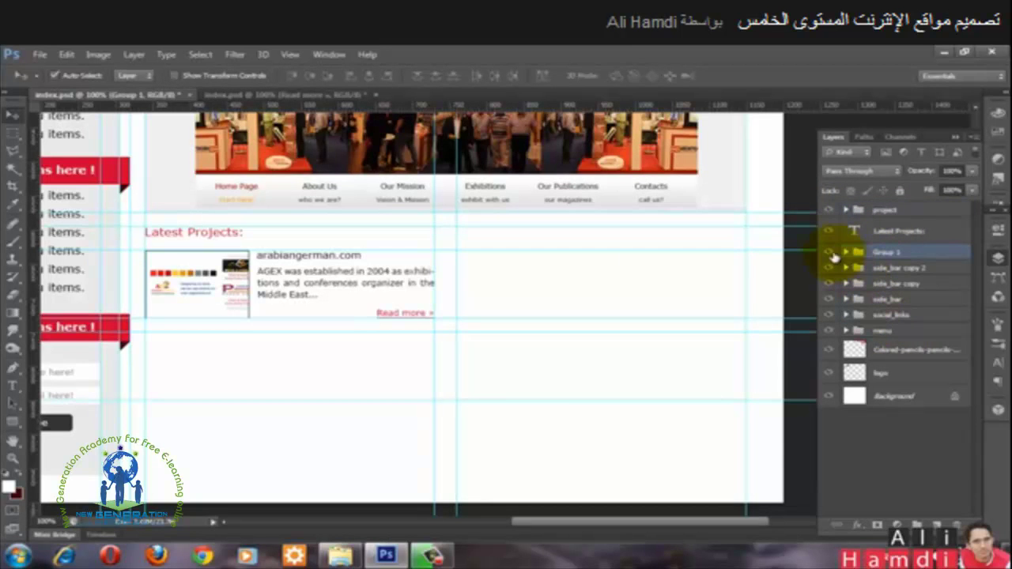
pyautogui.click(829, 251)
pyautogui.click(829, 252)
pyautogui.doubleClick(887, 253)
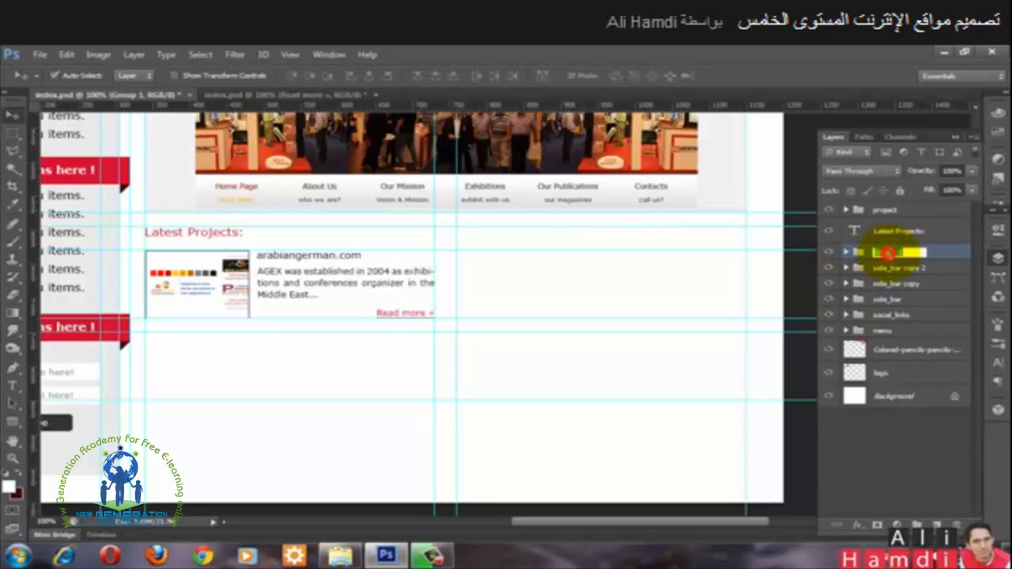
pyautogui.write('slider')
pyautogui.press('Return')
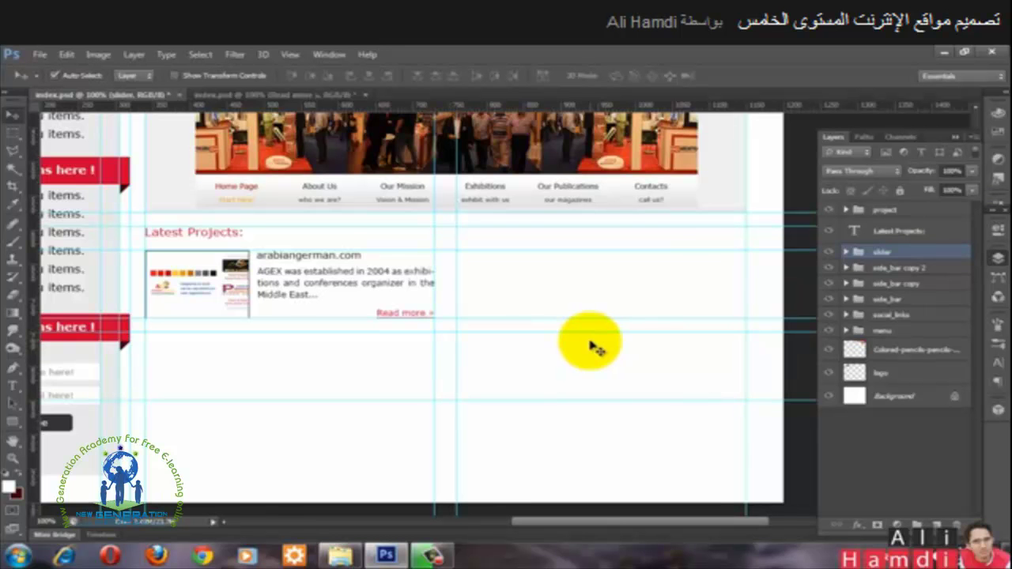
# Step: Try selecting the project thumbnail and slider image on the canvas with Auto-Select turned on and off
pyautogui.click(231, 286)
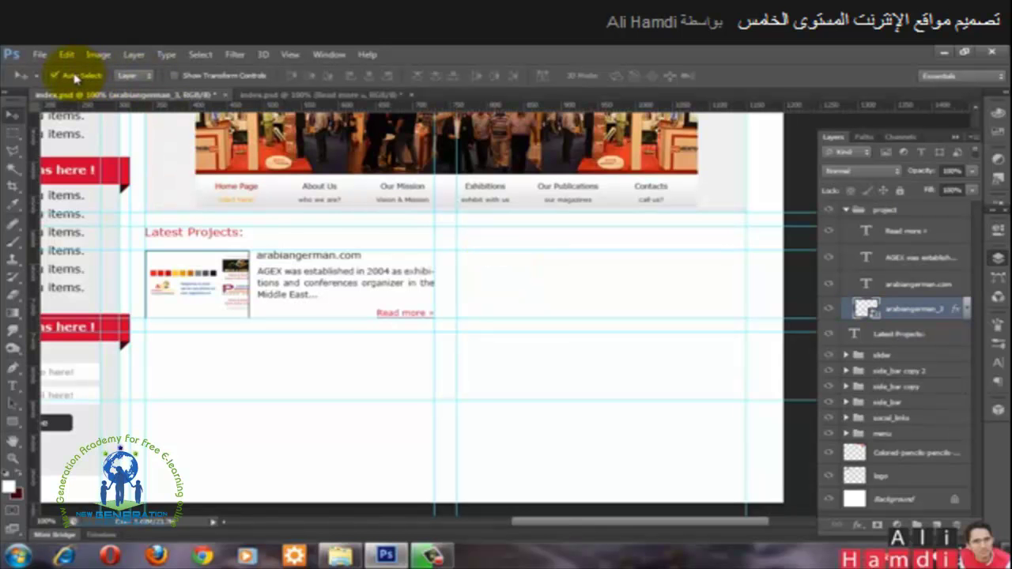
pyautogui.click(277, 163)
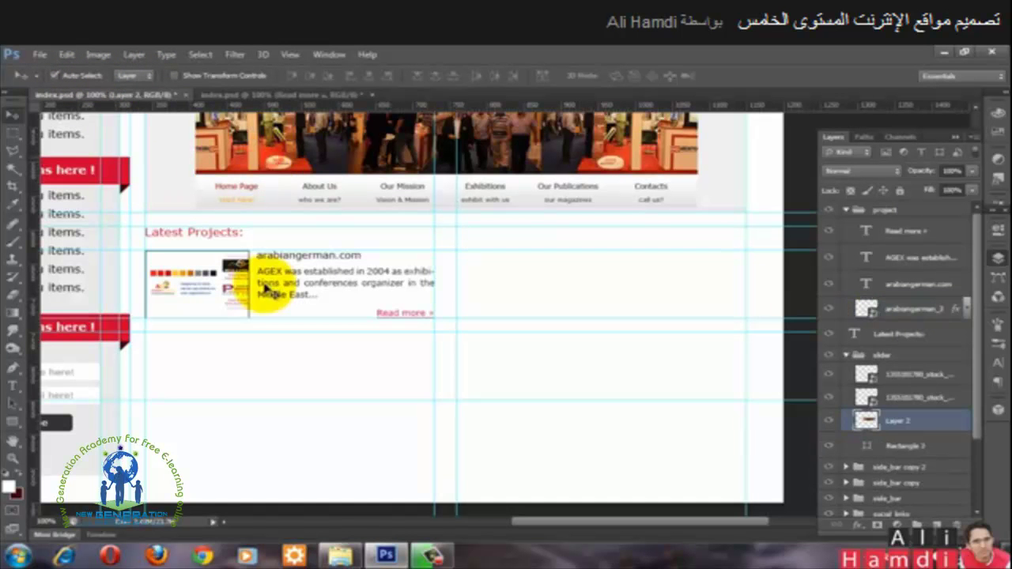
pyautogui.click(181, 282)
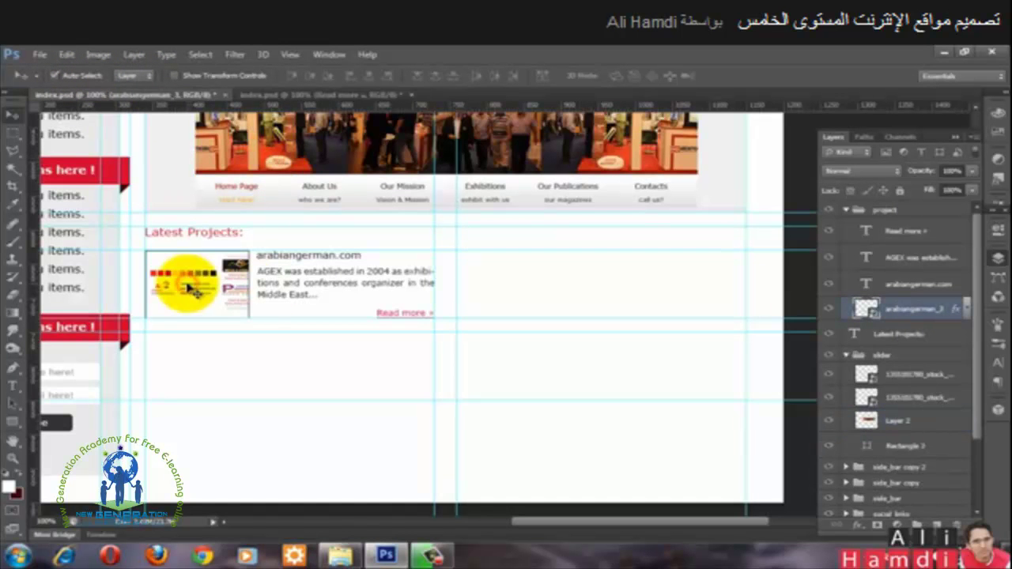
pyautogui.click(59, 76)
pyautogui.click(548, 296)
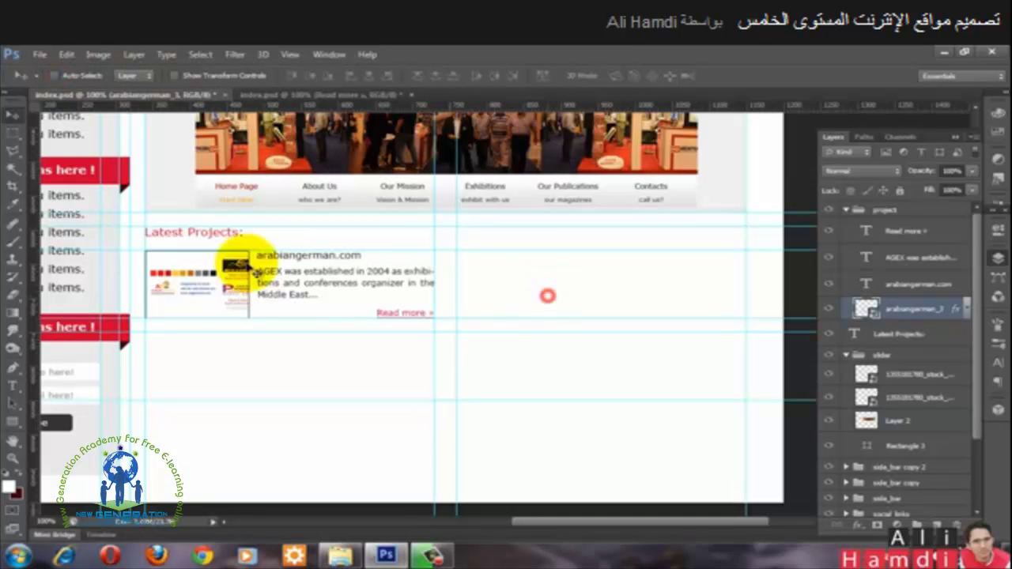
pyautogui.rightClick(168, 285)
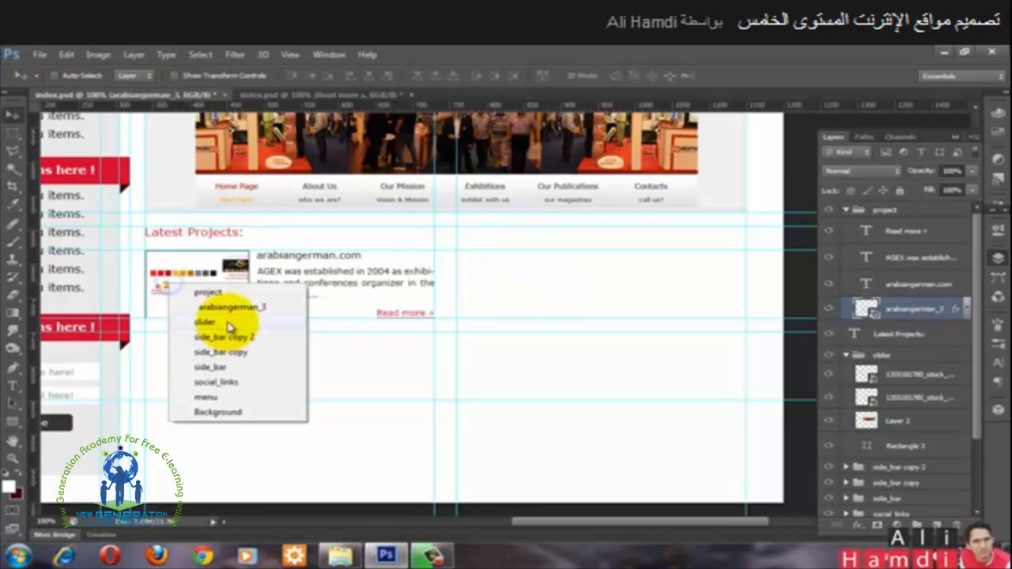
pyautogui.click(904, 310)
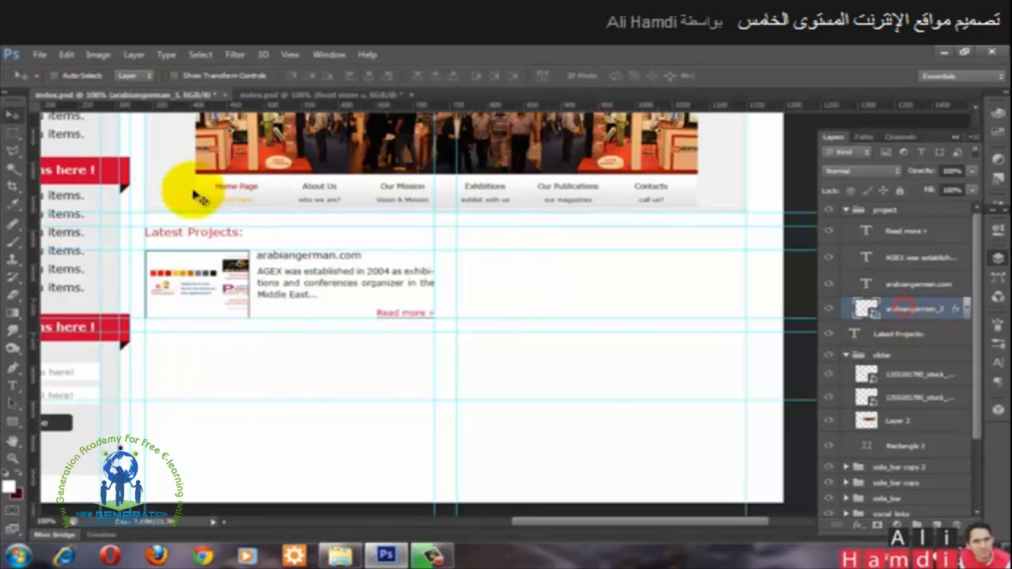
pyautogui.click(54, 75)
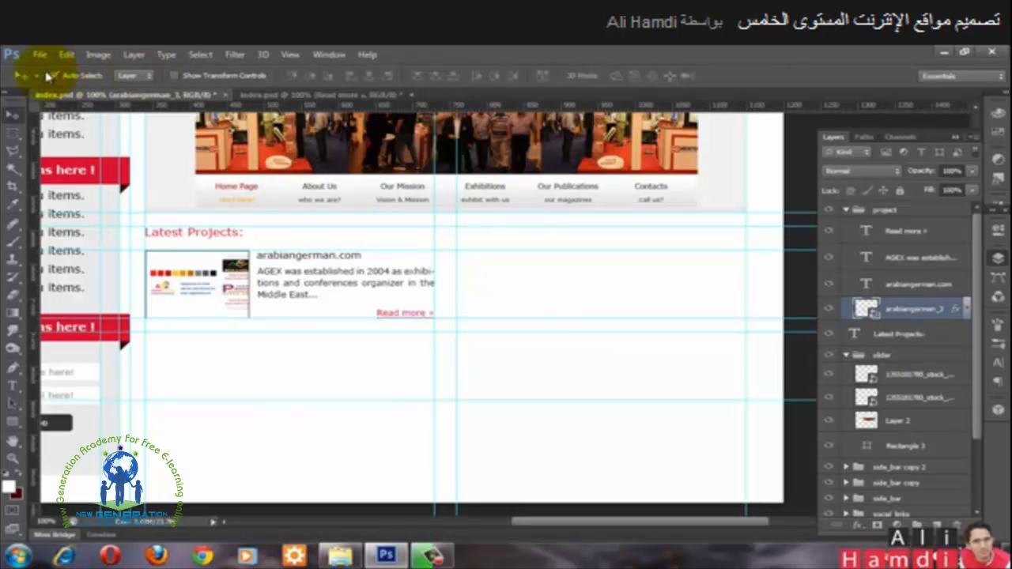
# Step: Set Auto-Select to Group, select the project block, and test moving it as a whole before undoing the move
pyautogui.click(129, 77)
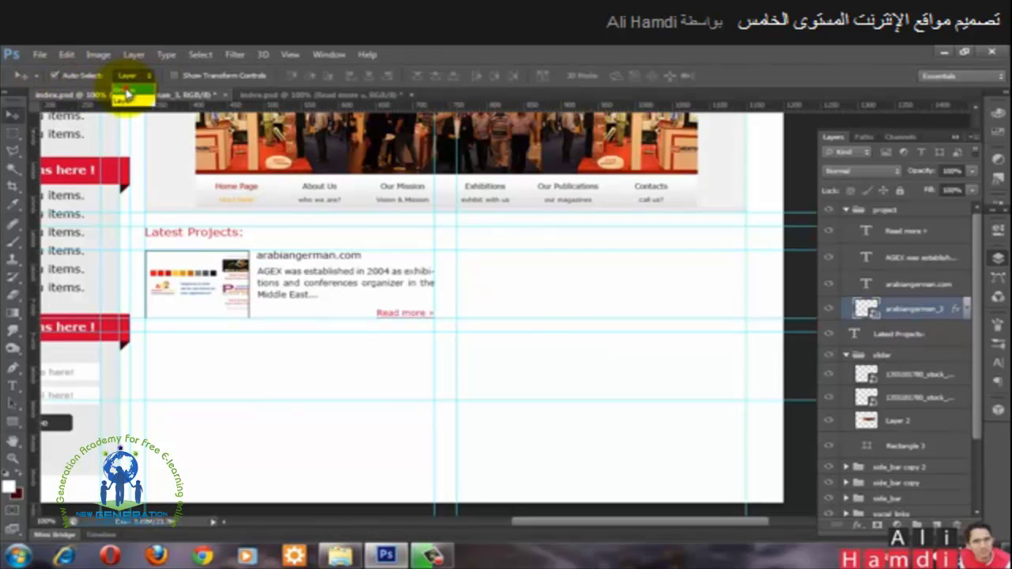
pyautogui.click(126, 87)
pyautogui.click(212, 278)
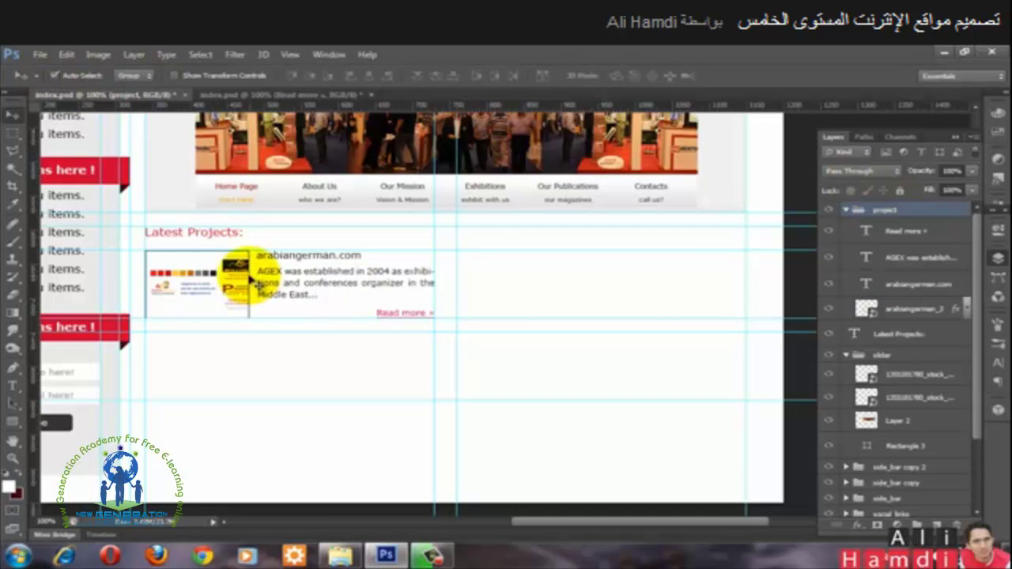
pyautogui.moveTo(229, 283); pyautogui.dragTo(448, 319)
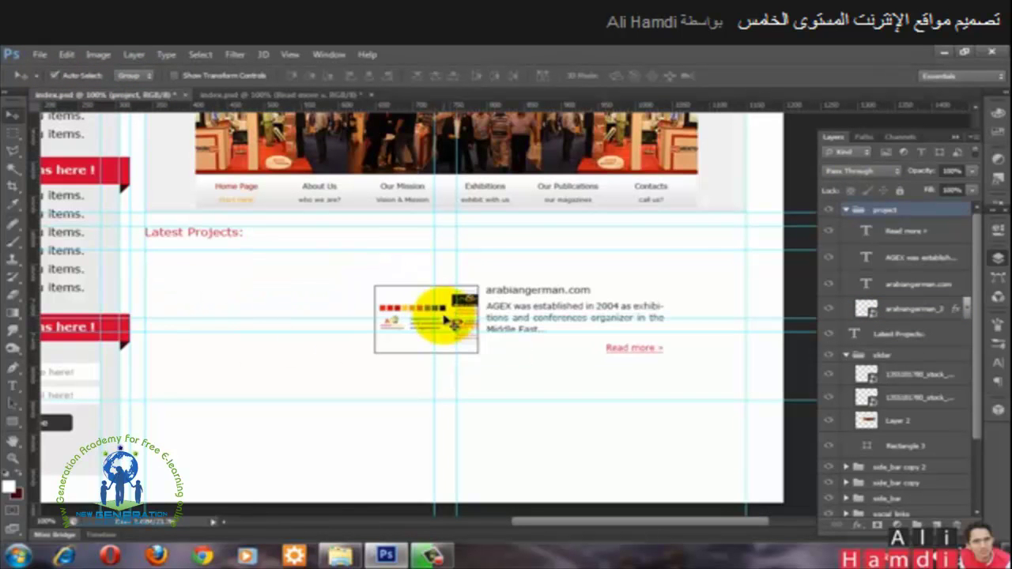
pyautogui.hotkey('ctrl', 'z')
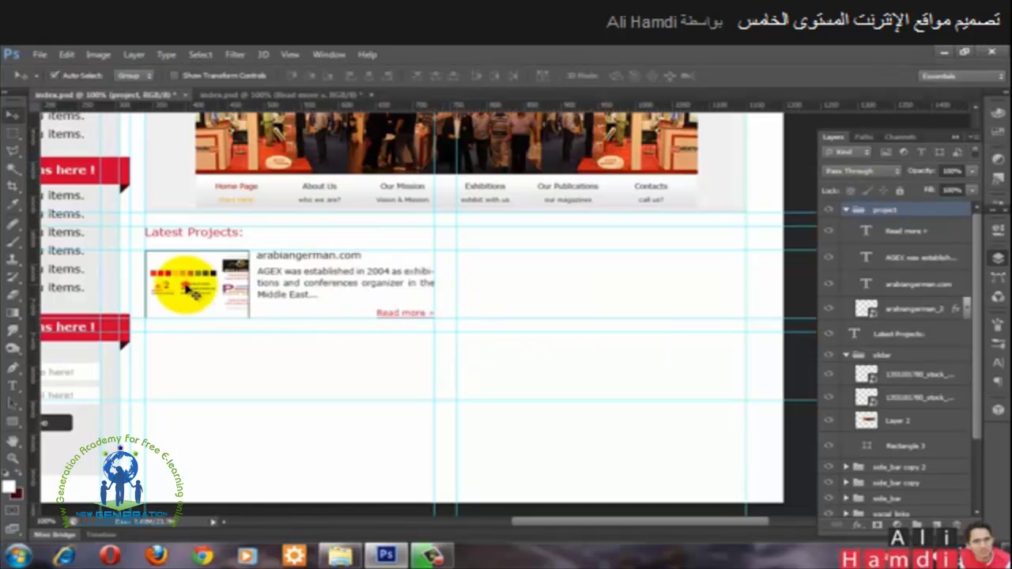
# Step: Duplicate the project group into the second column, aligned with that column's left guide and level with the first block, checking without guides
pyautogui.moveTo(182, 276); pyautogui.dragTo(495, 279)
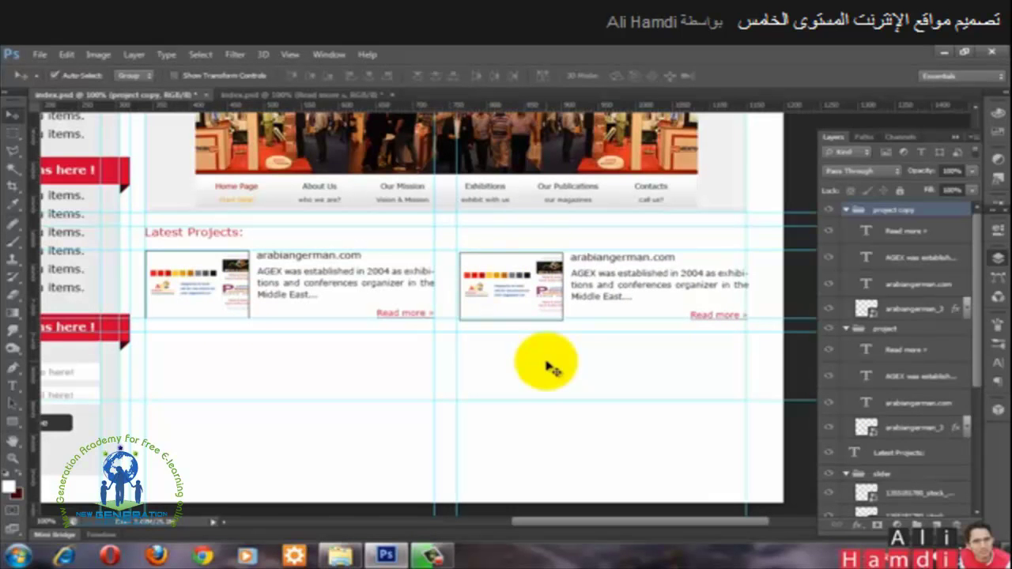
pyautogui.press('Up')
pyautogui.press('Up')
pyautogui.press('Up')
pyautogui.press('Up')
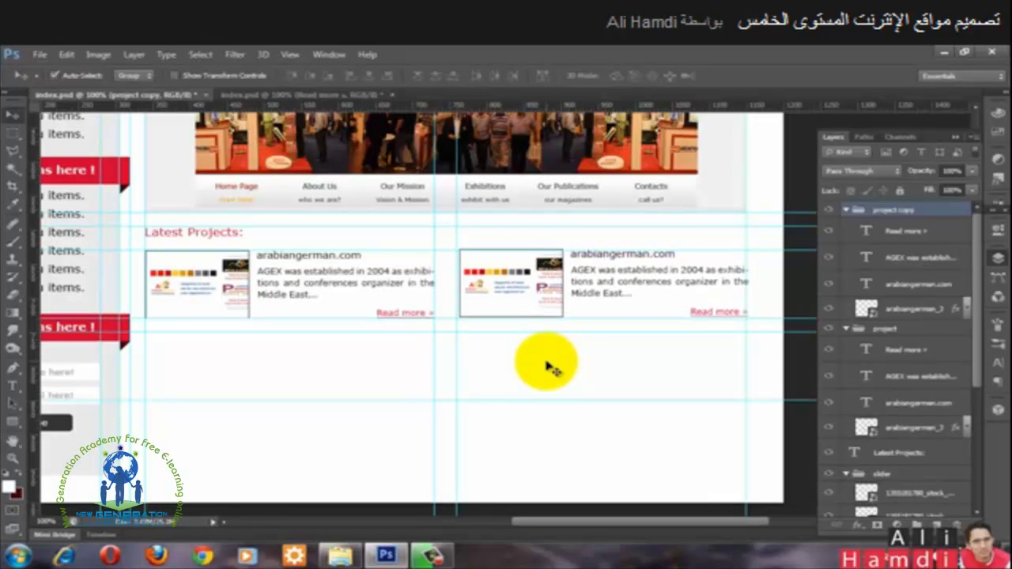
pyautogui.press('Left')
pyautogui.press('Left')
pyautogui.press('Left')
pyautogui.press('Left')
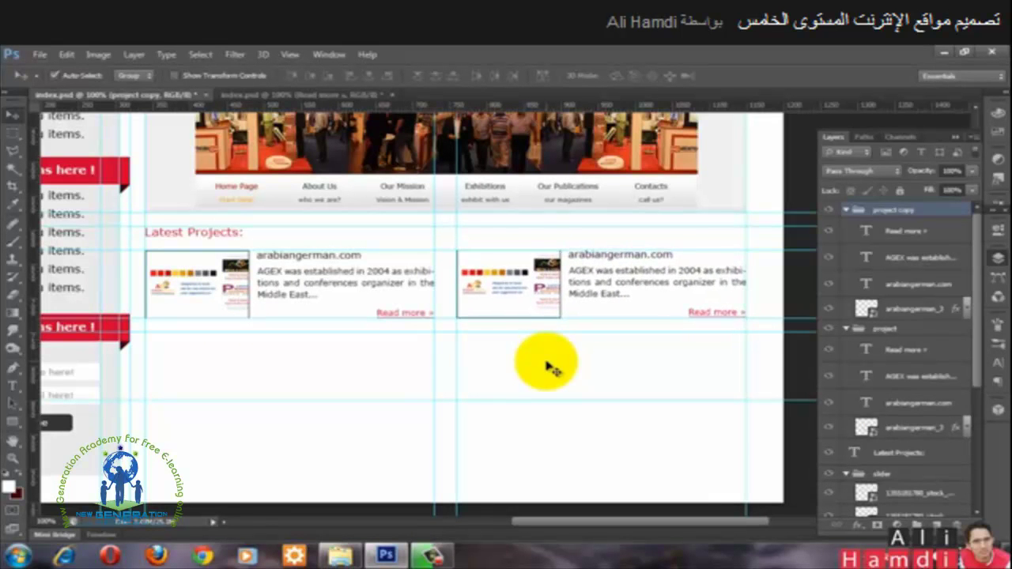
pyautogui.press('Down')
pyautogui.hotkey('ctrl', 'h')
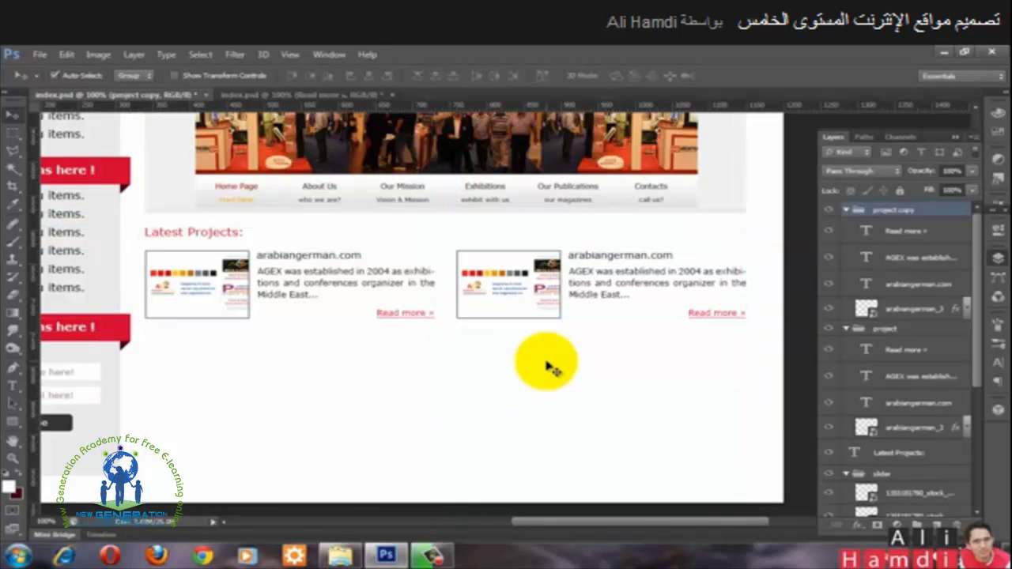
pyautogui.hotkey('ctrl', 'h')
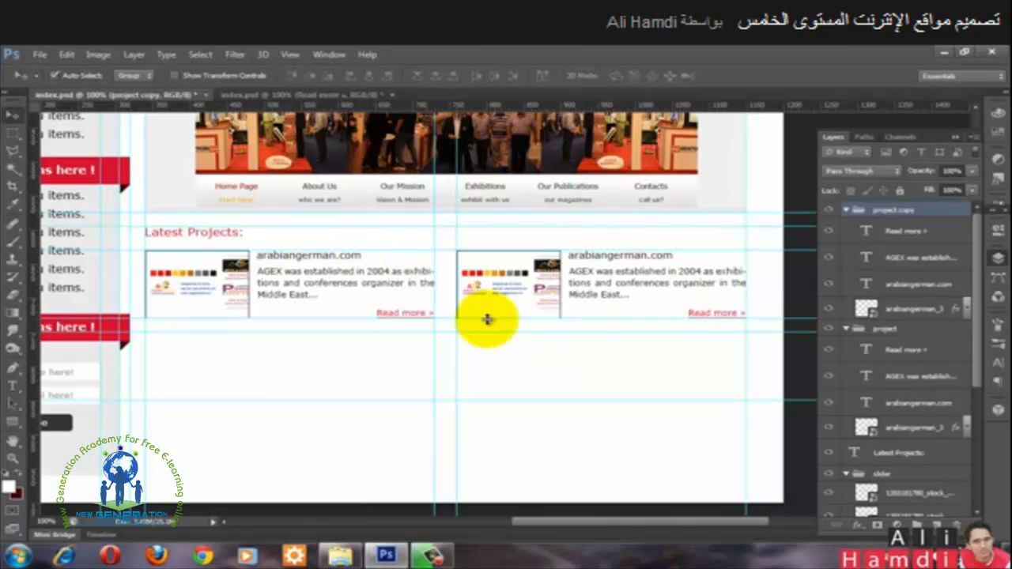
# Step: Collapse the project copy, project and slider groups in the layer list
pyautogui.click(194, 297)
pyautogui.click(850, 210)
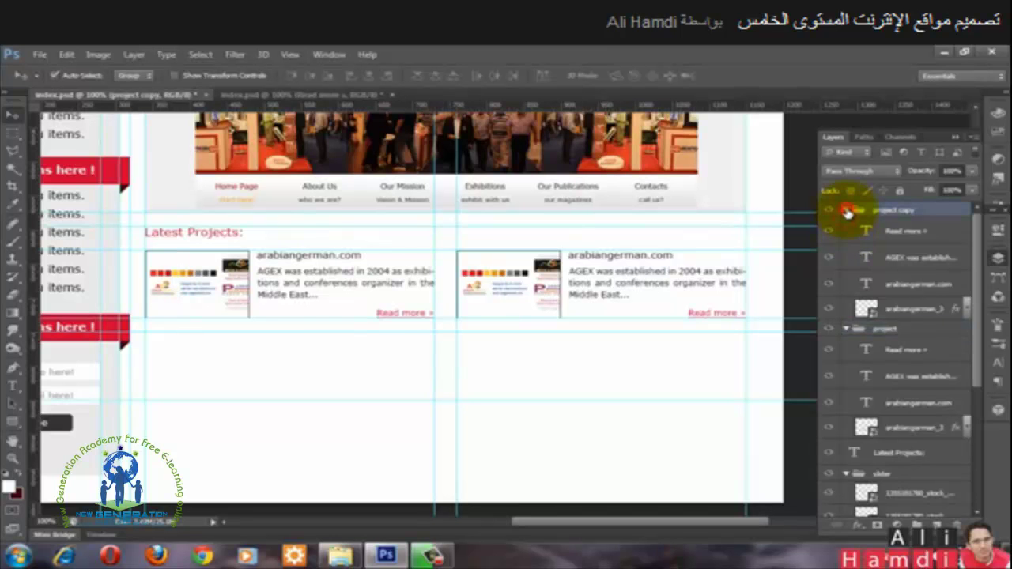
pyautogui.click(845, 210)
pyautogui.click(846, 225)
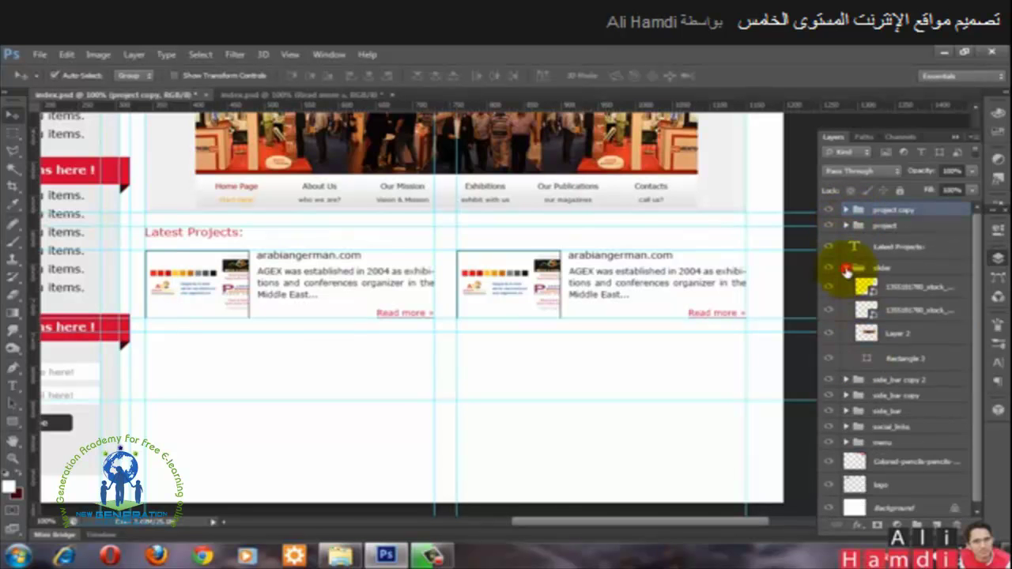
pyautogui.click(846, 270)
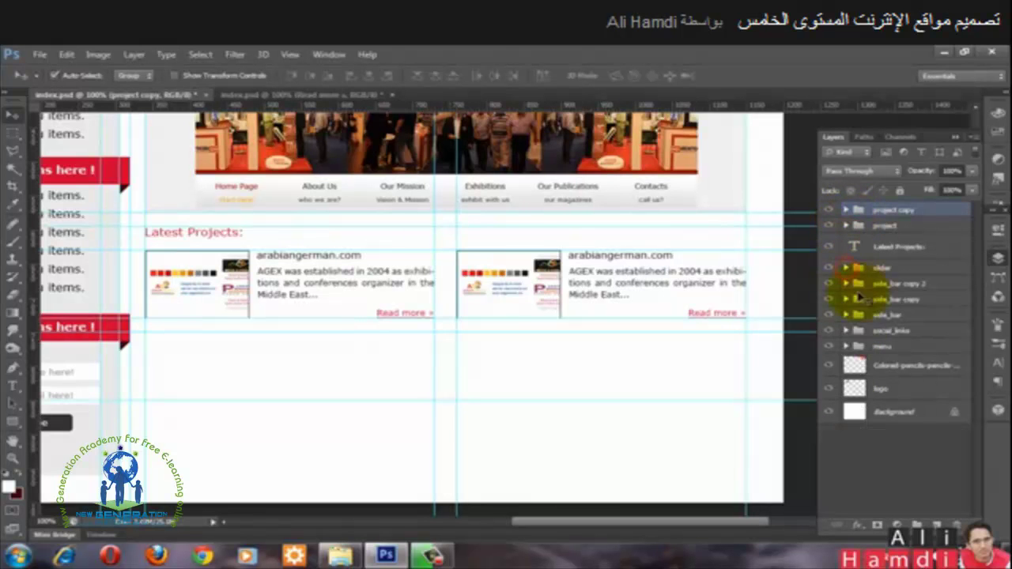
# Step: Duplicate both project blocks together and move the copies down to form a second row, aligned with the guide below the first row
pyautogui.keyDown('shift'); pyautogui.click(221, 285); pyautogui.keyUp('shift')
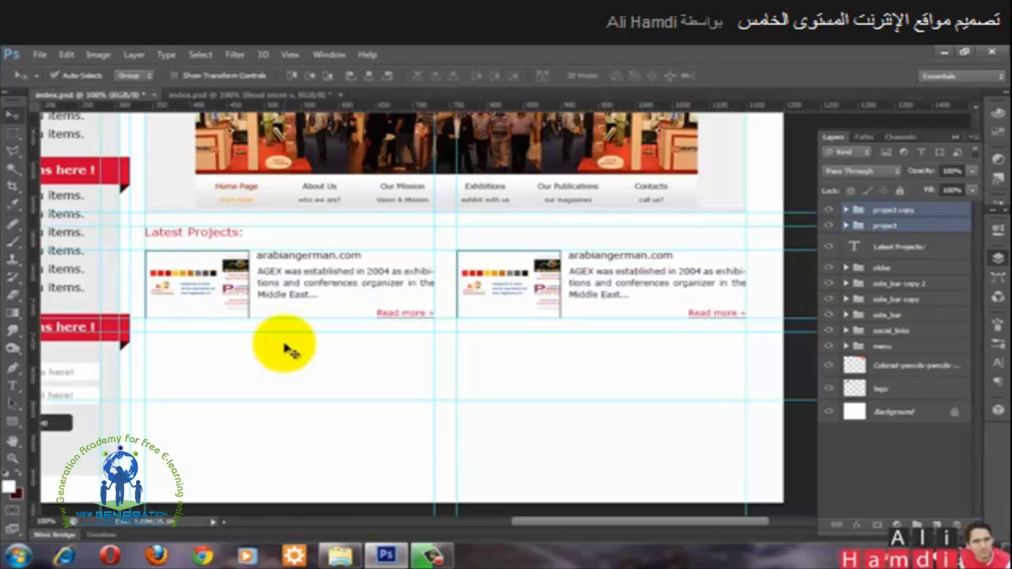
pyautogui.hotkey('ctrl', 'j')
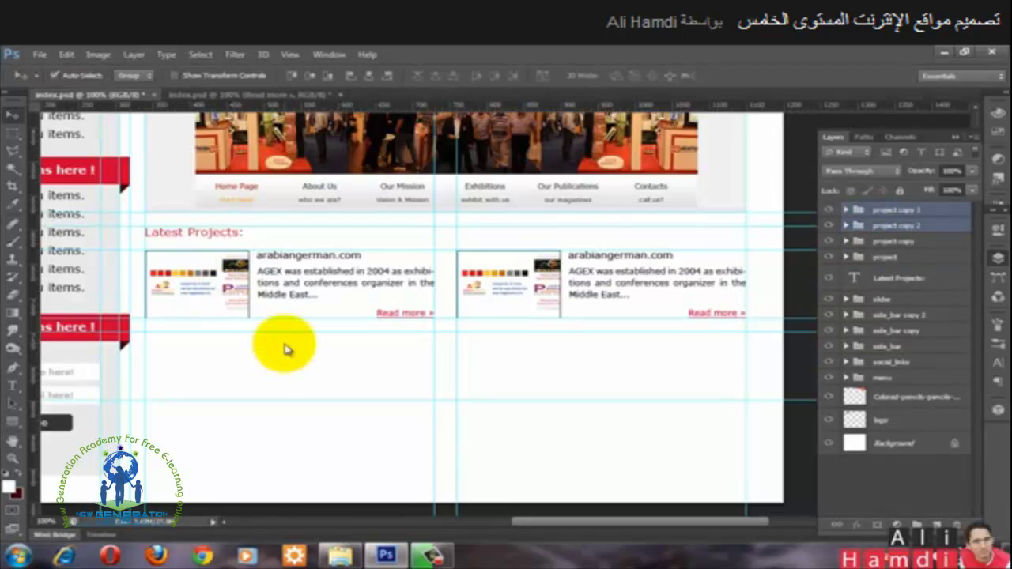
pyautogui.hotkey('shift', 'Down')
pyautogui.hotkey('shift', 'Down')
pyautogui.hotkey('shift', 'Down')
pyautogui.hotkey('shift', 'Down')
pyautogui.hotkey('shift', 'Down')
pyautogui.hotkey('shift', 'Down')
pyautogui.hotkey('shift', 'Down')
pyautogui.hotkey('shift', 'Down')
pyautogui.hotkey('shift', 'Down')
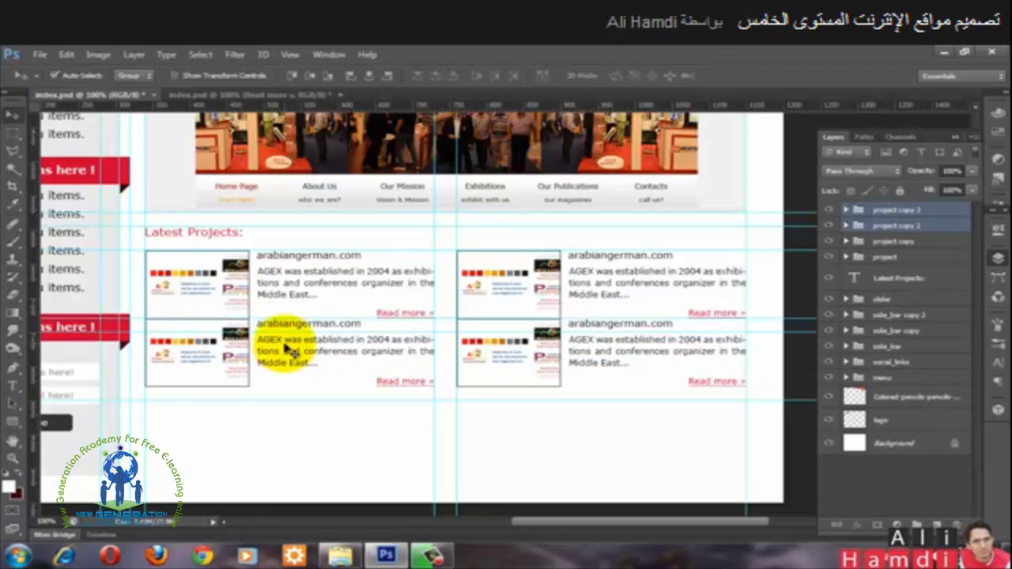
pyautogui.hotkey('shift', 'Down')
pyautogui.hotkey('shift', 'Down')
pyautogui.hotkey('shift', 'Down')
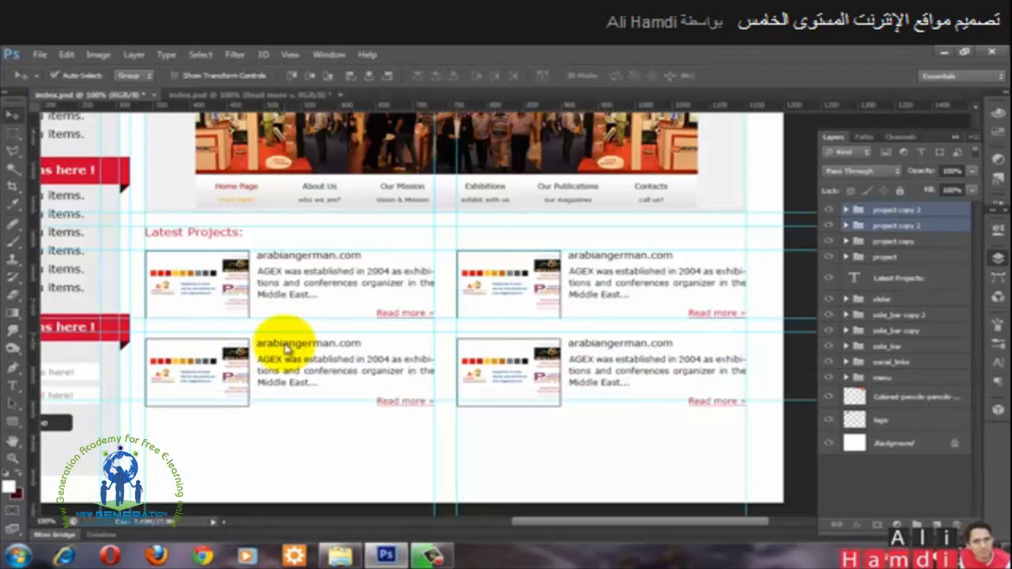
pyautogui.press('Up')
pyautogui.press('Up')
pyautogui.press('Up')
pyautogui.press('Up')
pyautogui.press('Up')
pyautogui.press('Up')
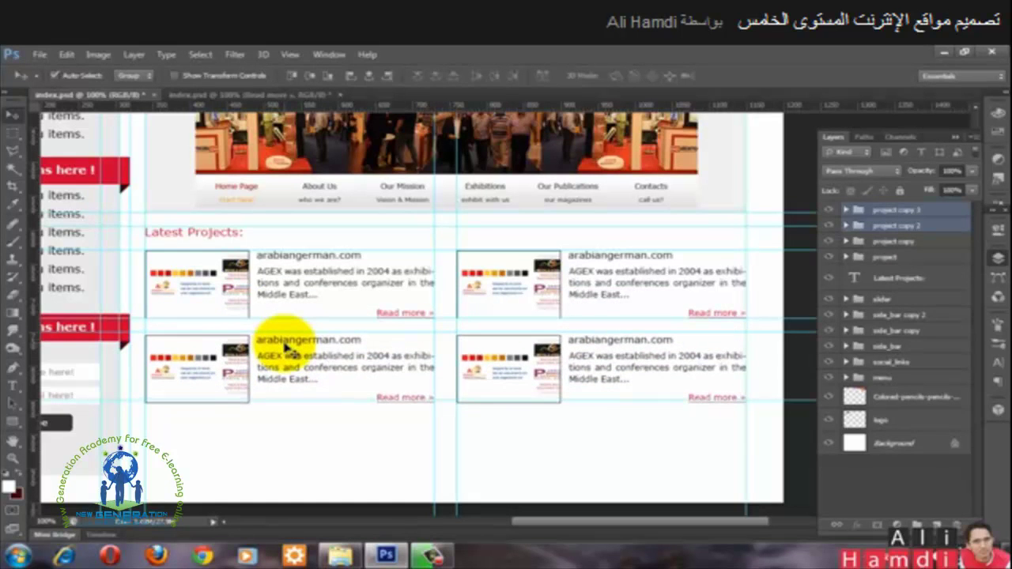
pyautogui.press('Up')
pyautogui.press('Up')
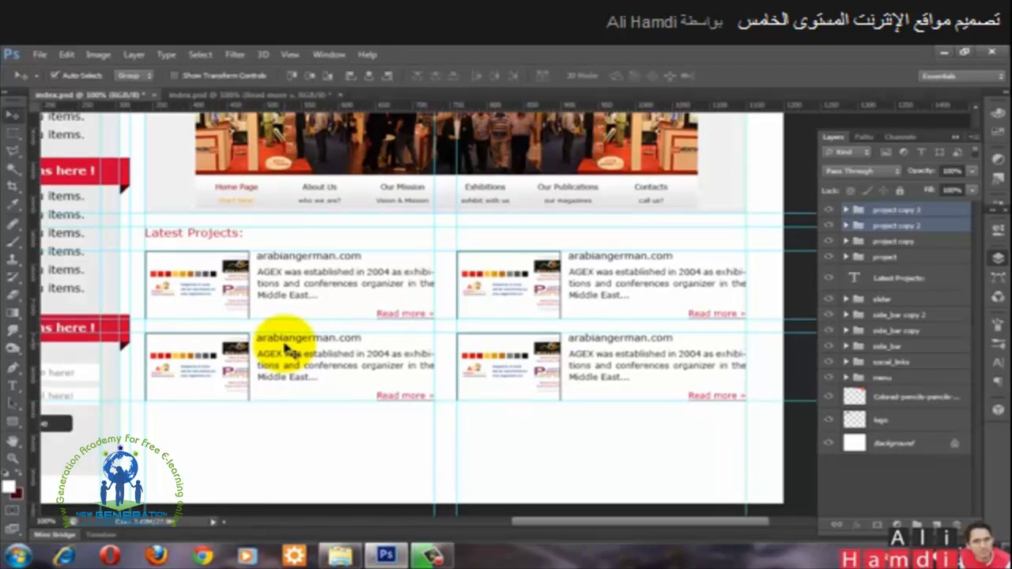
# Step: Fit the whole page in view without guides and compare it with the project rows of the finished reference design
pyautogui.hotkey('ctrl', '0')
pyautogui.hotkey('ctrl', ';')
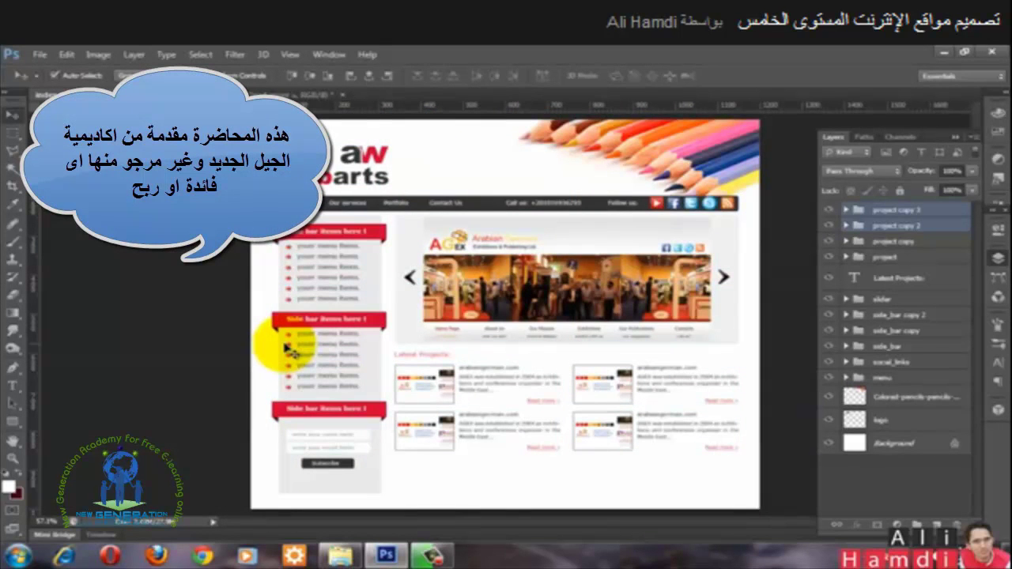
pyautogui.click(222, 94)
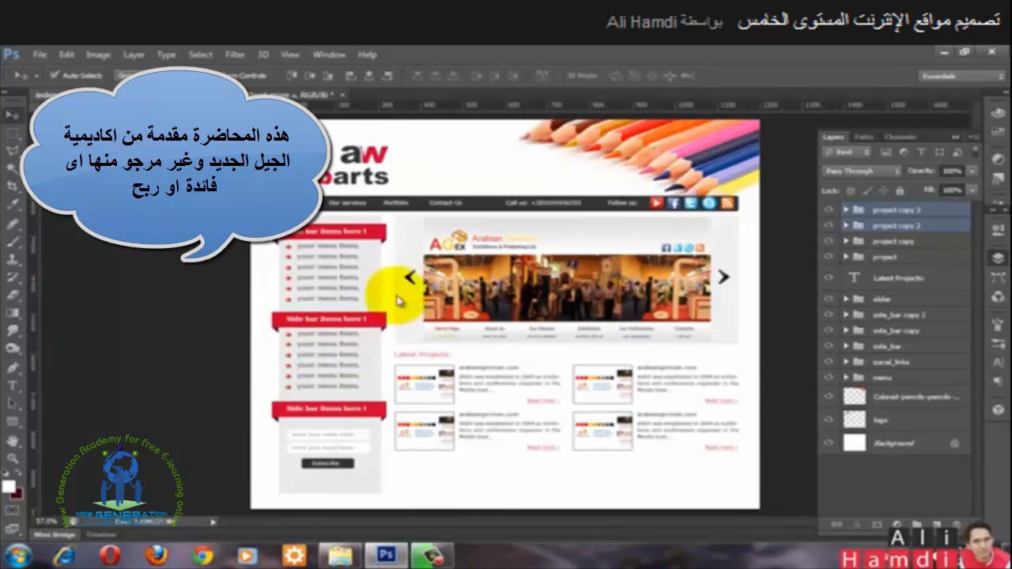
pyautogui.scroll(-3, 390, 295)
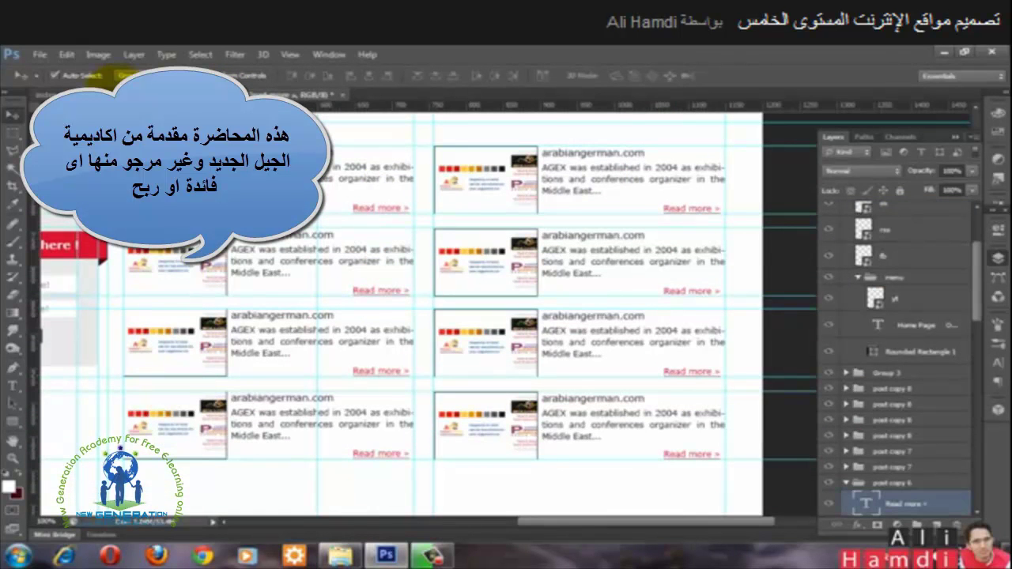
pyautogui.click(91, 94)
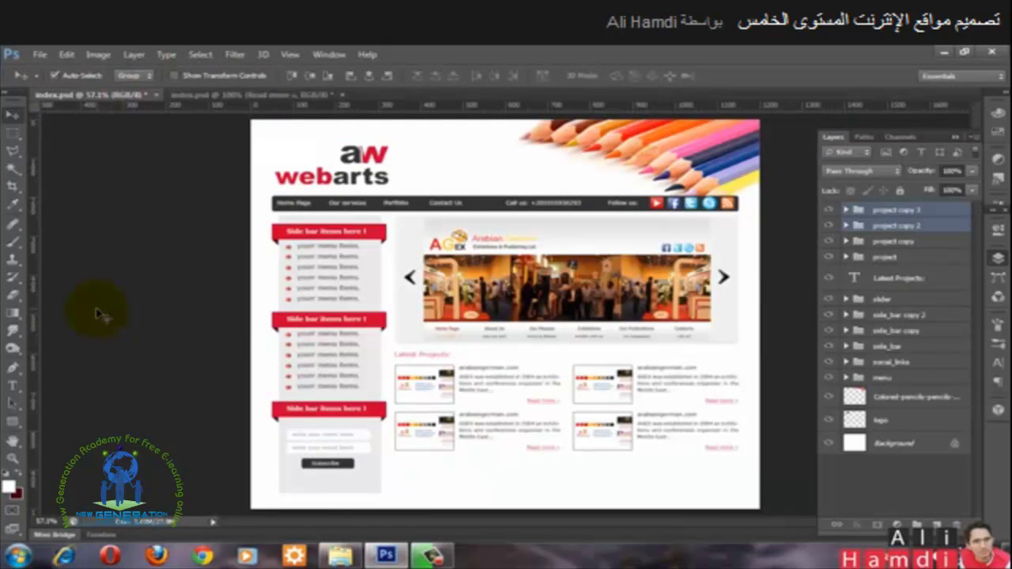
# Step: Try to crop a thin strip off the page's lower edge and undo the crop
pyautogui.hotkey('ctrl', '-')
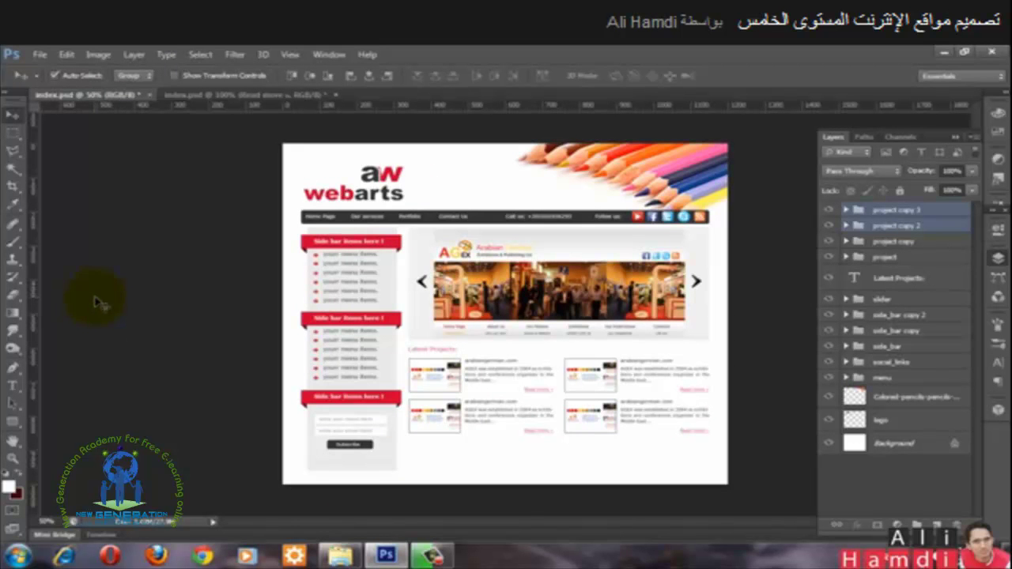
pyautogui.click(16, 193)
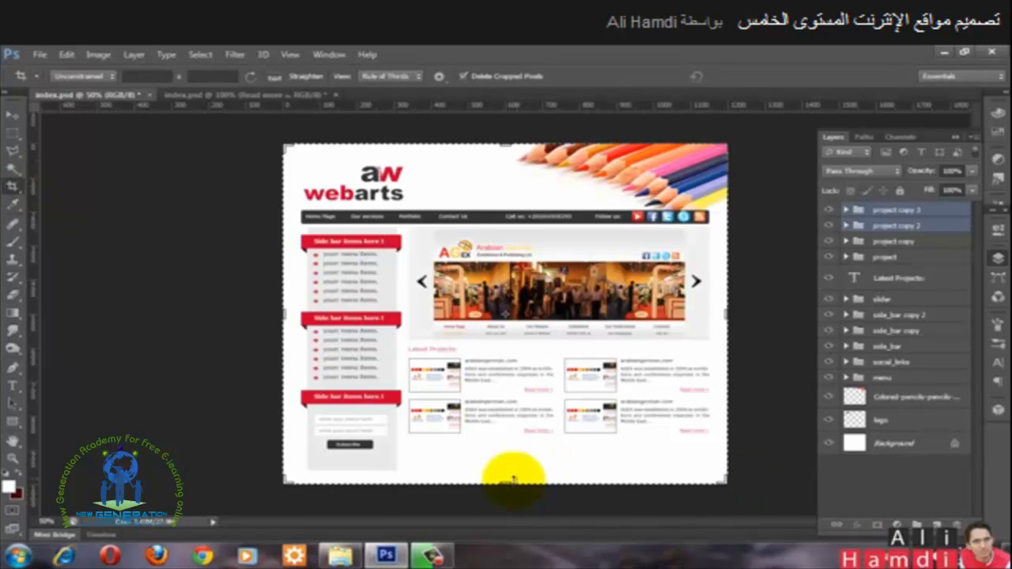
pyautogui.moveTo(510, 480); pyautogui.dragTo(510, 473)
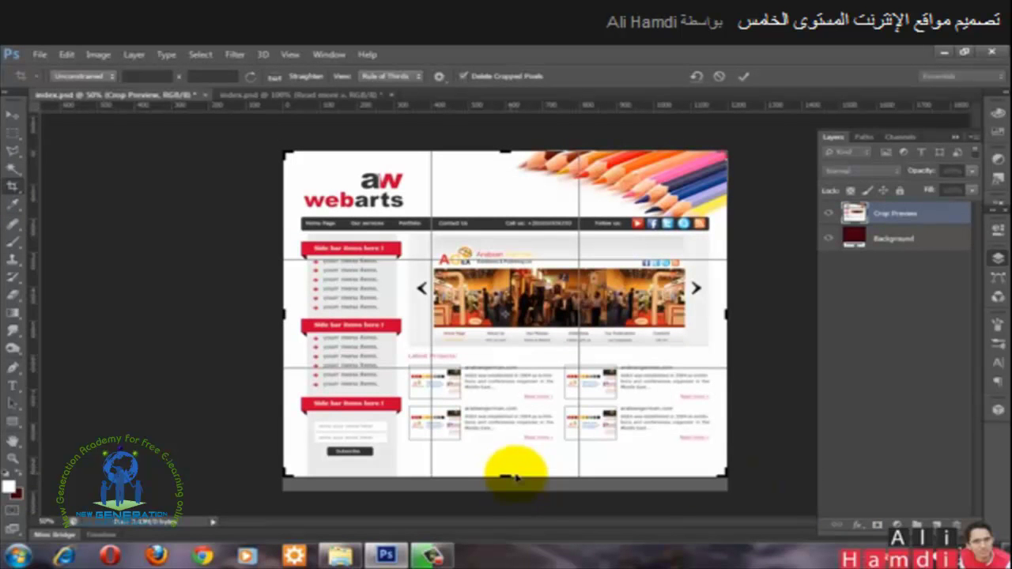
pyautogui.press('Return')
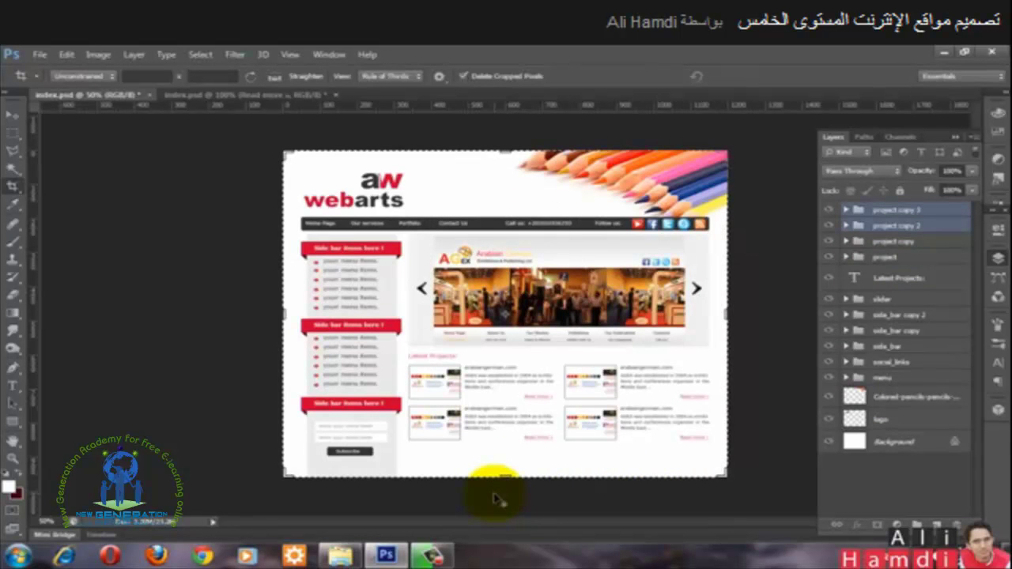
pyautogui.hotkey('ctrl', 'z')
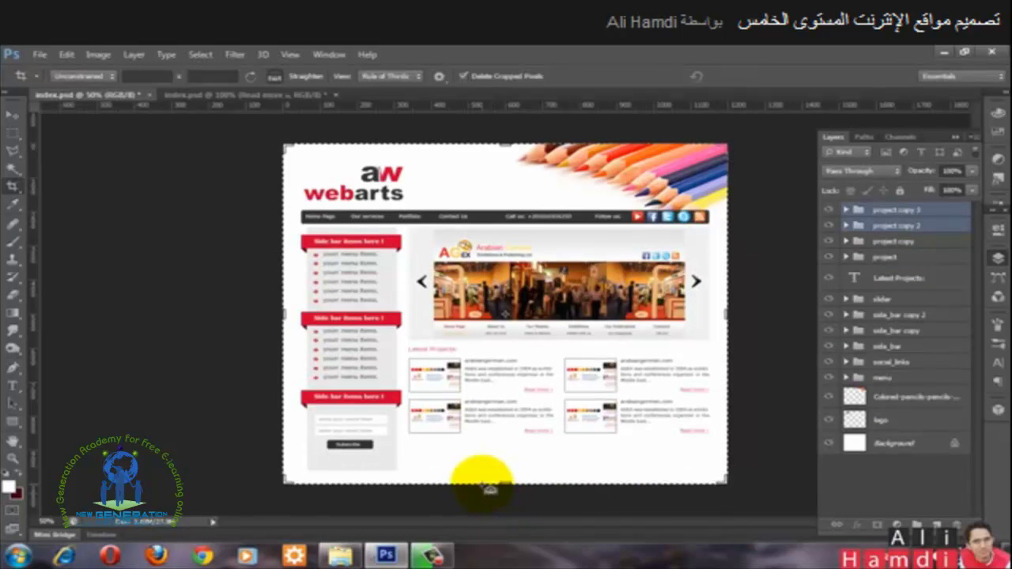
# Step: Extend the canvas downward with the Crop tool to about 1.7 times its height, keeping the full page width
pyautogui.hotkey('ctrl', '-')
pyautogui.hotkey('ctrl', '-')
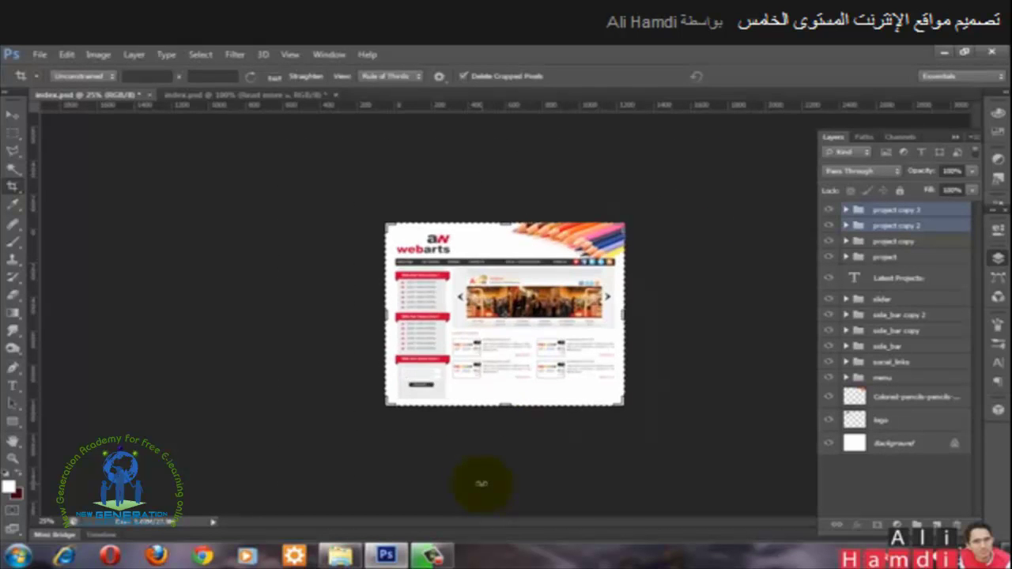
pyautogui.hotkey('ctrl', '+')
pyautogui.hotkey('ctrl', '-')
pyautogui.hotkey('ctrl', '+')
pyautogui.hotkey('ctrl', '-')
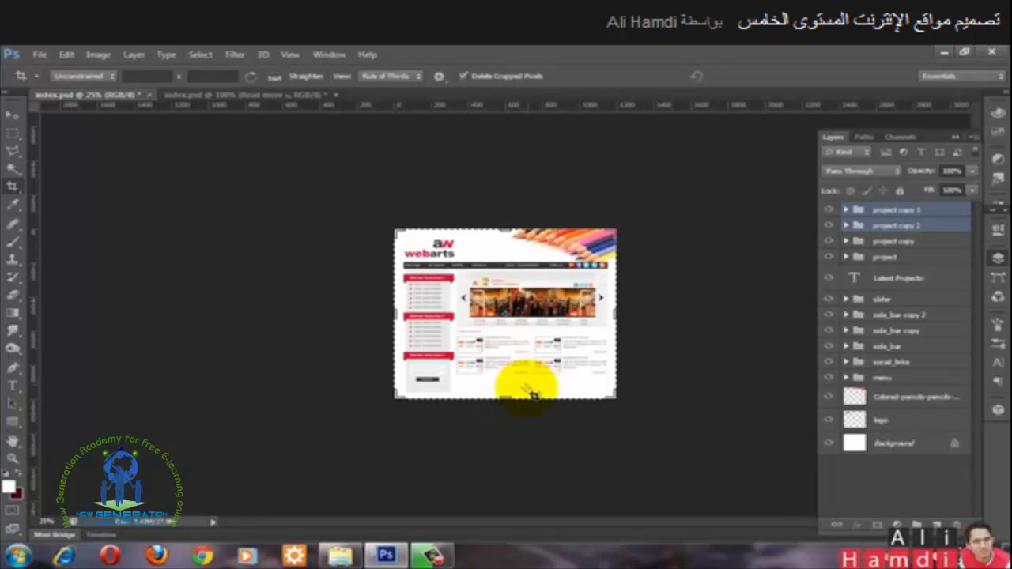
pyautogui.moveTo(508, 397); pyautogui.dragTo(505, 462)
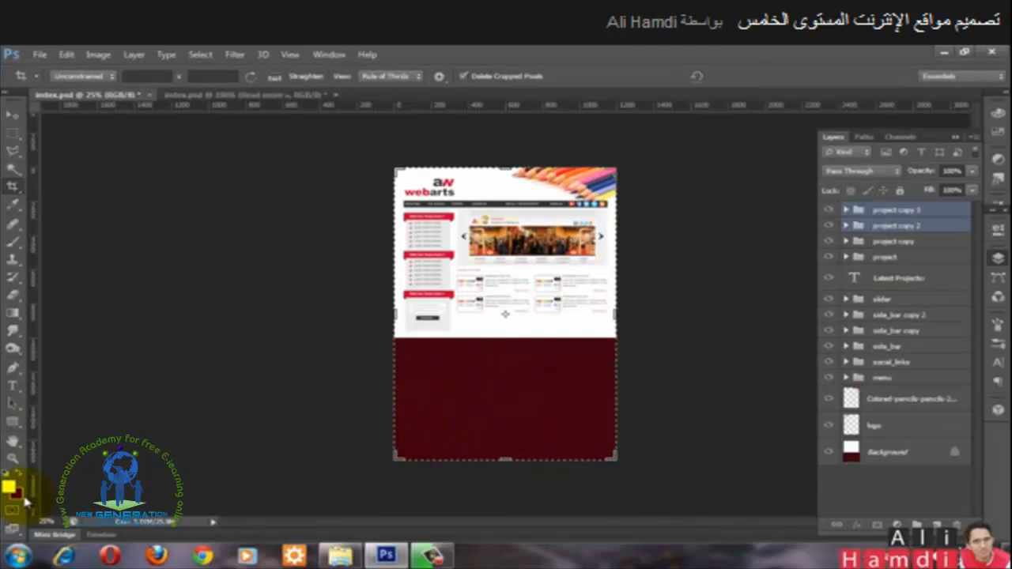
# Step: Fill the Background layer with white at 100% opacity in Normal mode and save the document
pyautogui.click(886, 451)
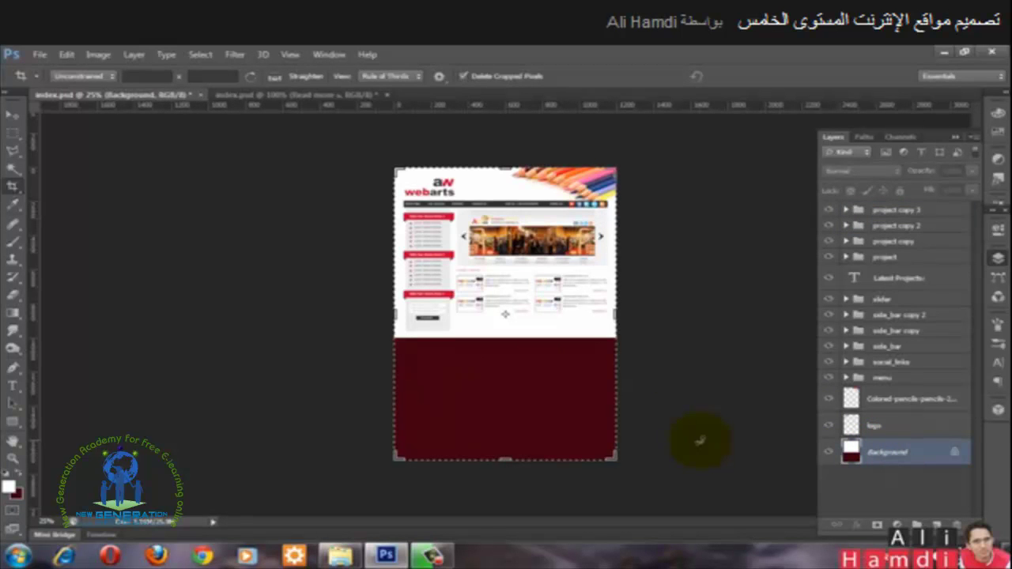
pyautogui.hotkey('shift', 'F5')
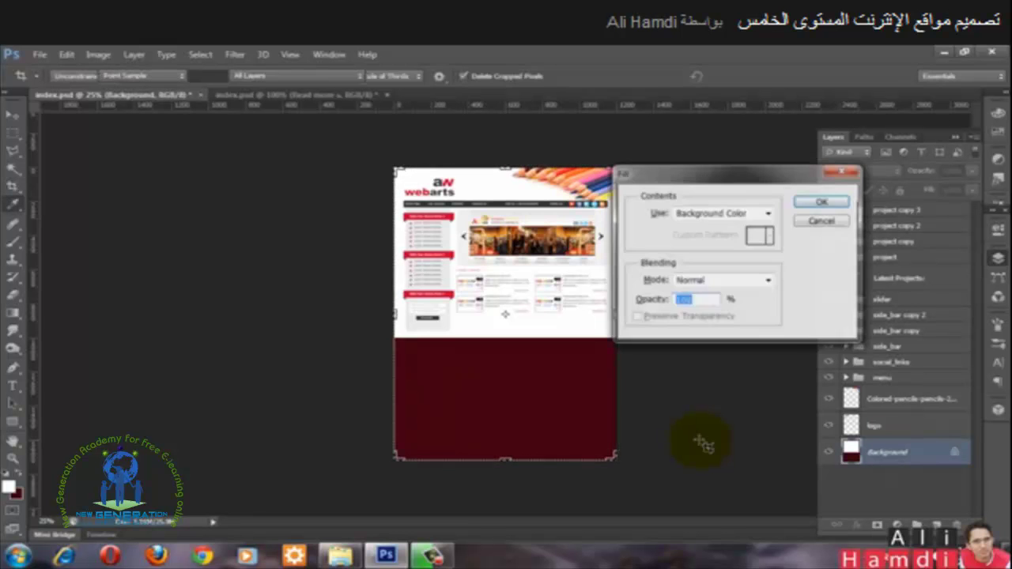
pyautogui.click(691, 211)
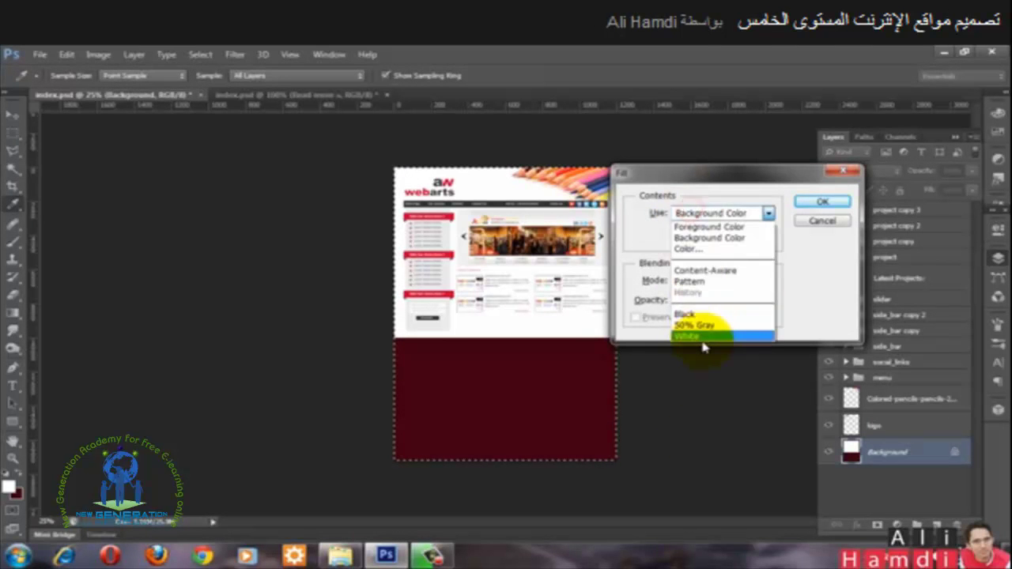
pyautogui.click(702, 338)
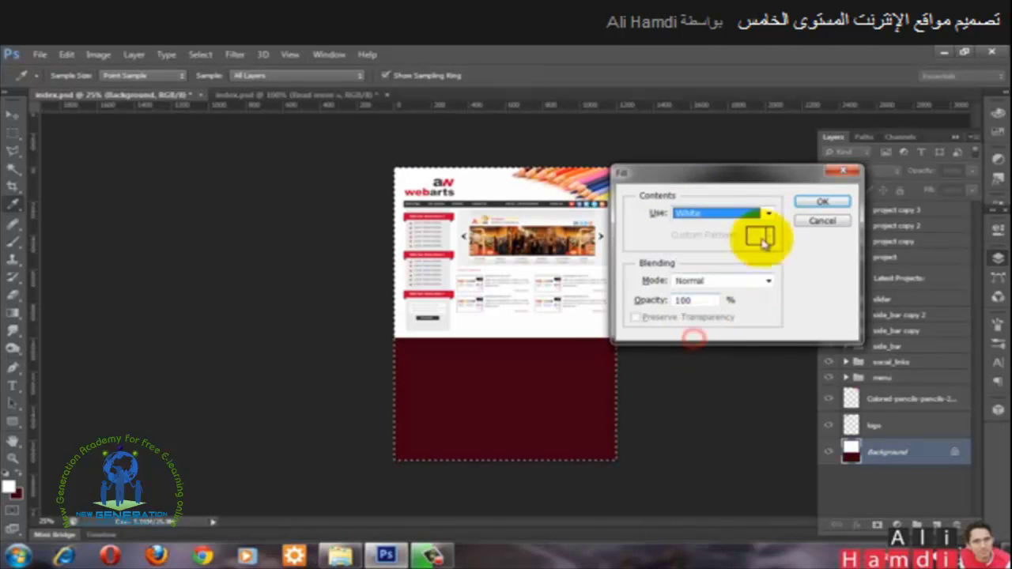
pyautogui.click(803, 205)
pyautogui.press('c')
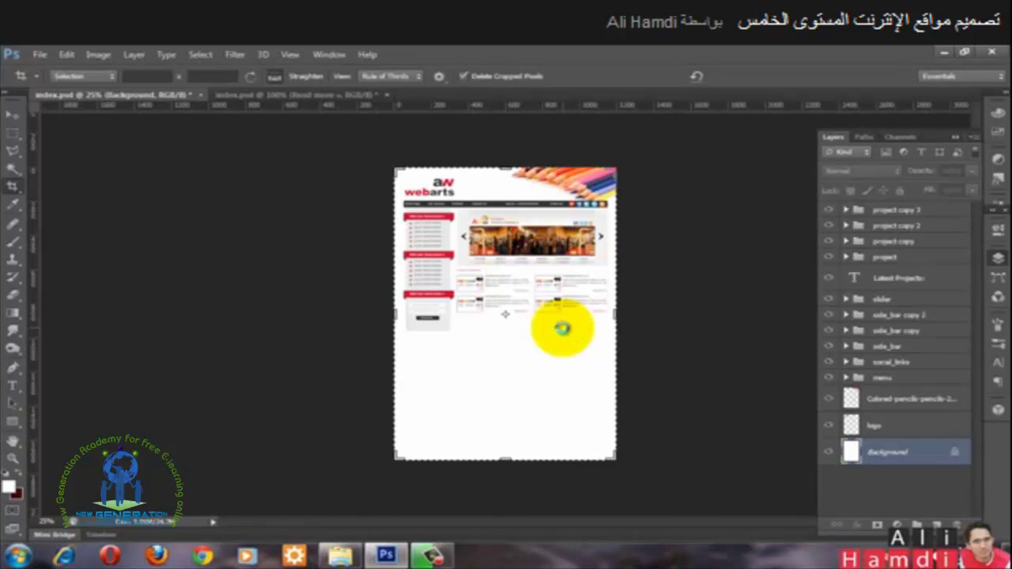
pyautogui.click(531, 354)
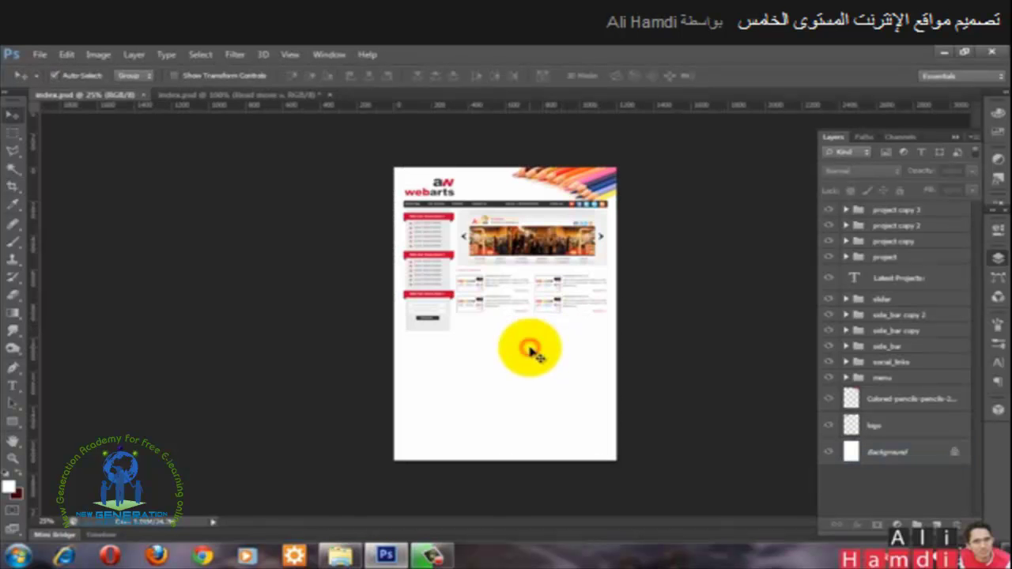
# Step: Show the guides and add a horizontal guide below the second project row, matching the gap between the first two rows
pyautogui.hotkey('ctrl', '1')
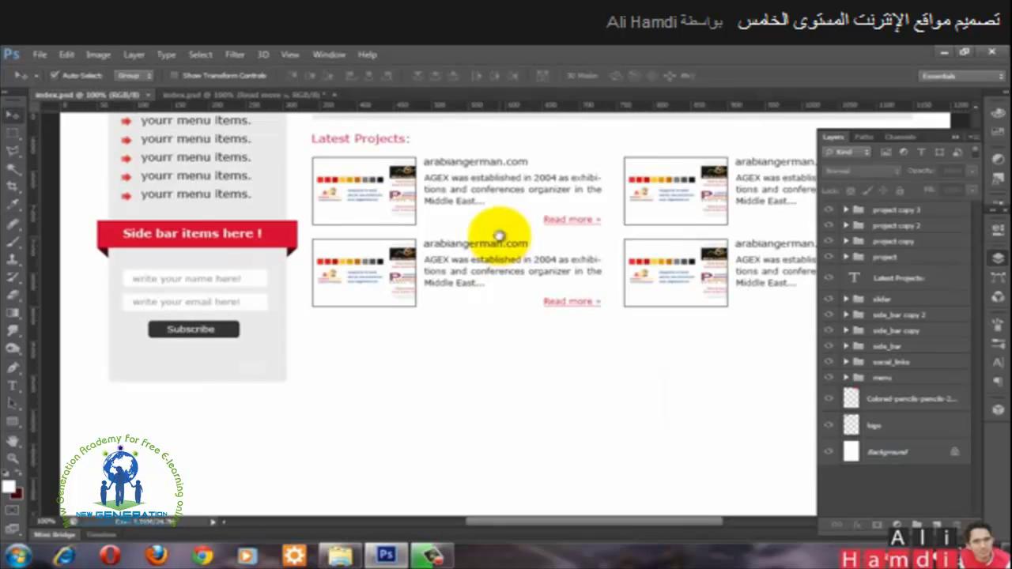
pyautogui.moveTo(499, 236); pyautogui.dragTo(298, 226)
pyautogui.hotkey('ctrl', ';')
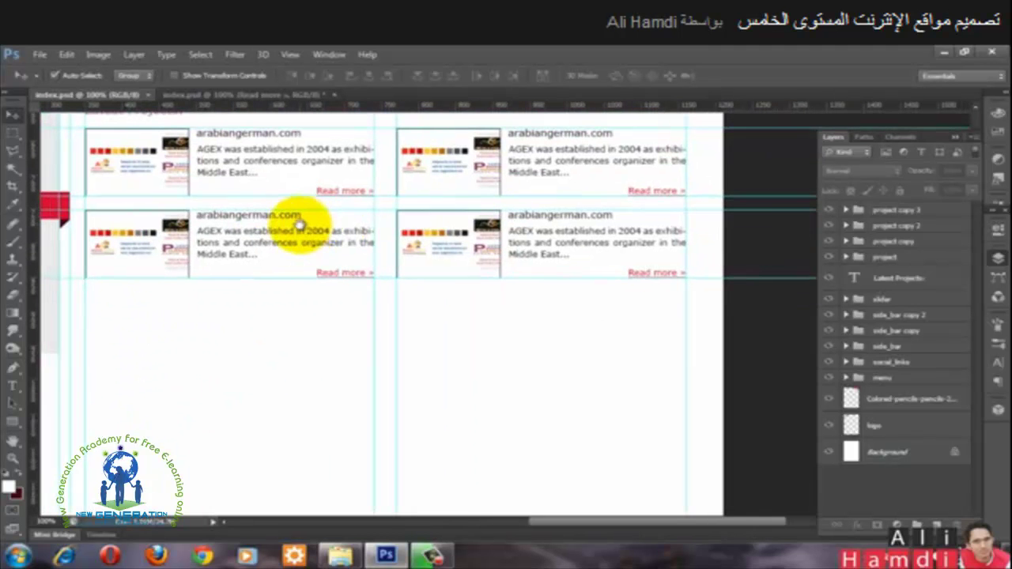
pyautogui.moveTo(431, 106); pyautogui.dragTo(412, 293)
# Step: Select the four existing Latest Projects groups, from project through project copy 3, and duplicate them together
pyautogui.click(176, 193)
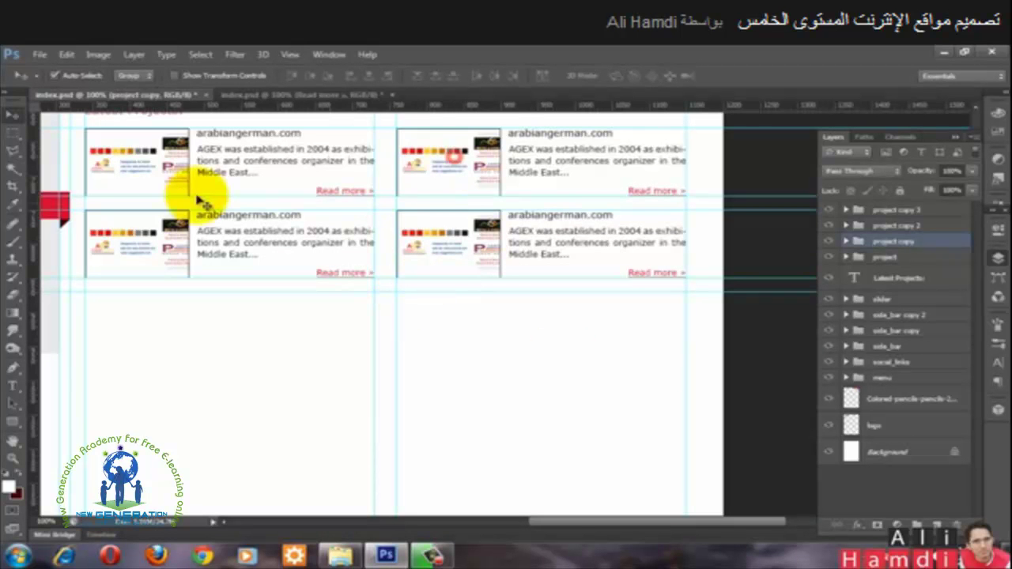
pyautogui.keyDown('shift'); pyautogui.click(147, 253); pyautogui.keyUp('shift')
pyautogui.keyDown('shift'); pyautogui.click(472, 243); pyautogui.keyUp('shift')
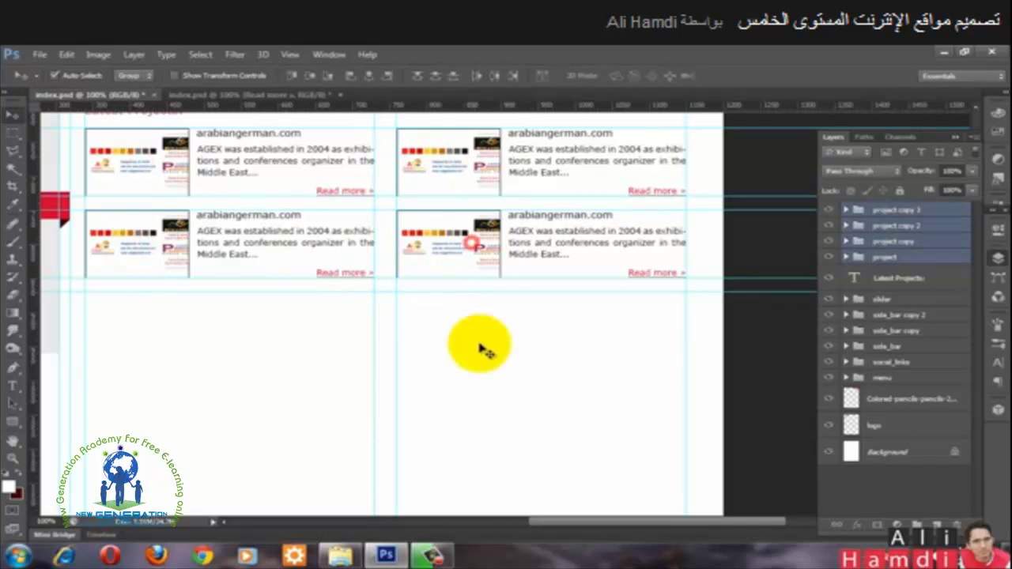
pyautogui.hotkey('ctrl', 'j')
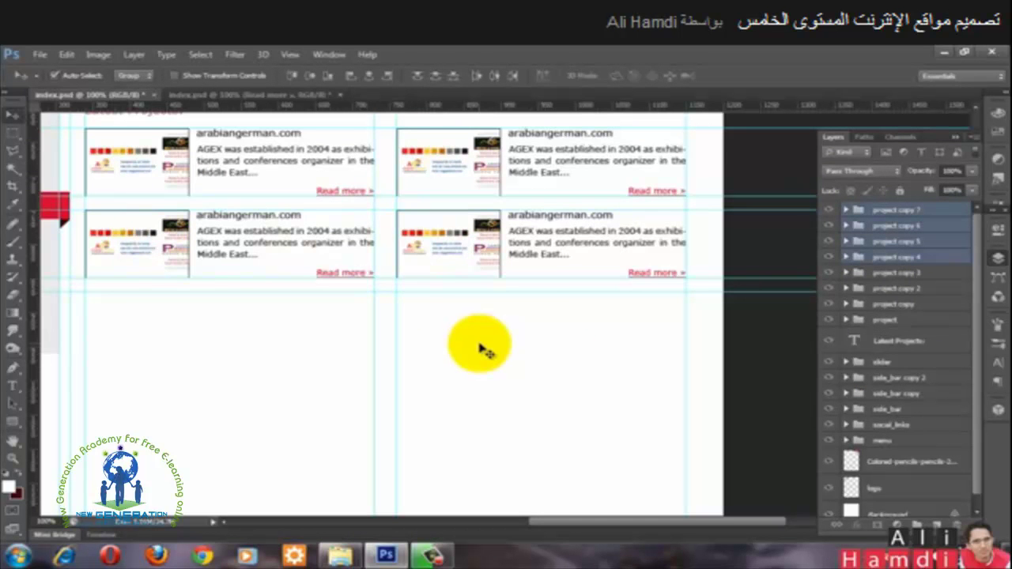
# Step: Move the four duplicated project groups straight down to form the third and fourth rows, aligning the third row with the lowest horizontal guide
pyautogui.hotkey('shift', 'Down')
pyautogui.hotkey('shift', 'Down')
pyautogui.hotkey('shift', 'Down')
pyautogui.hotkey('shift', 'Down')
pyautogui.hotkey('shift', 'Down')
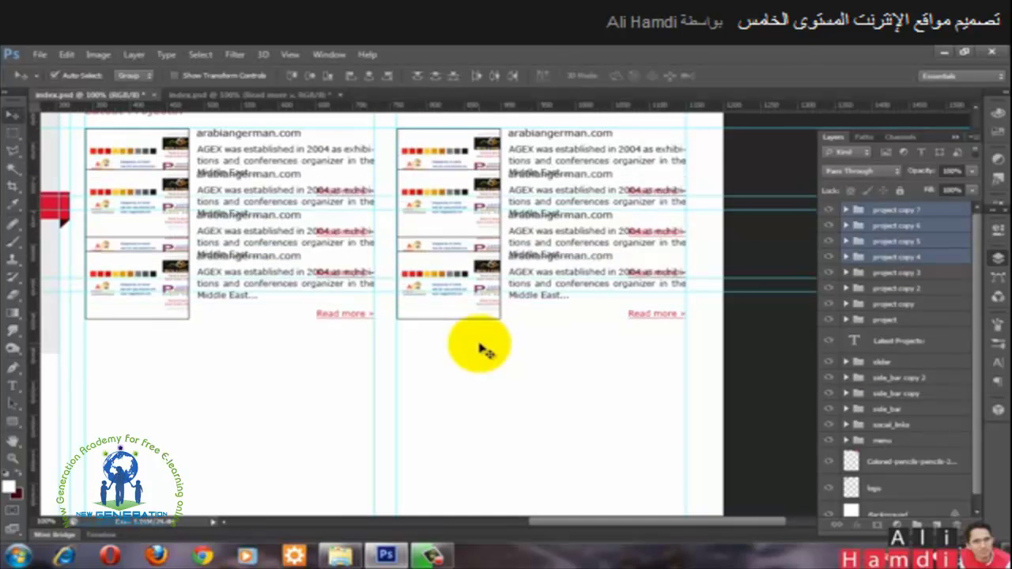
pyautogui.hotkey('shift', 'Down')
pyautogui.hotkey('shift', 'Down')
pyautogui.hotkey('shift', 'Down')
pyautogui.hotkey('shift', 'Down')
pyautogui.hotkey('shift', 'Down')
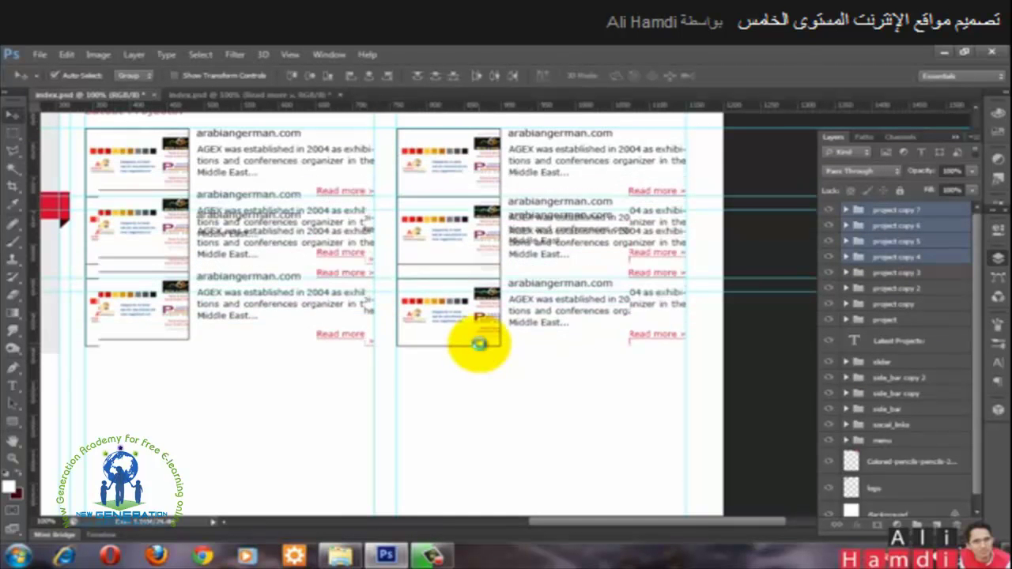
pyautogui.hotkey('shift', 'Down')
pyautogui.hotkey('shift', 'Down')
pyautogui.hotkey('shift', 'Down')
pyautogui.hotkey('shift', 'Down')
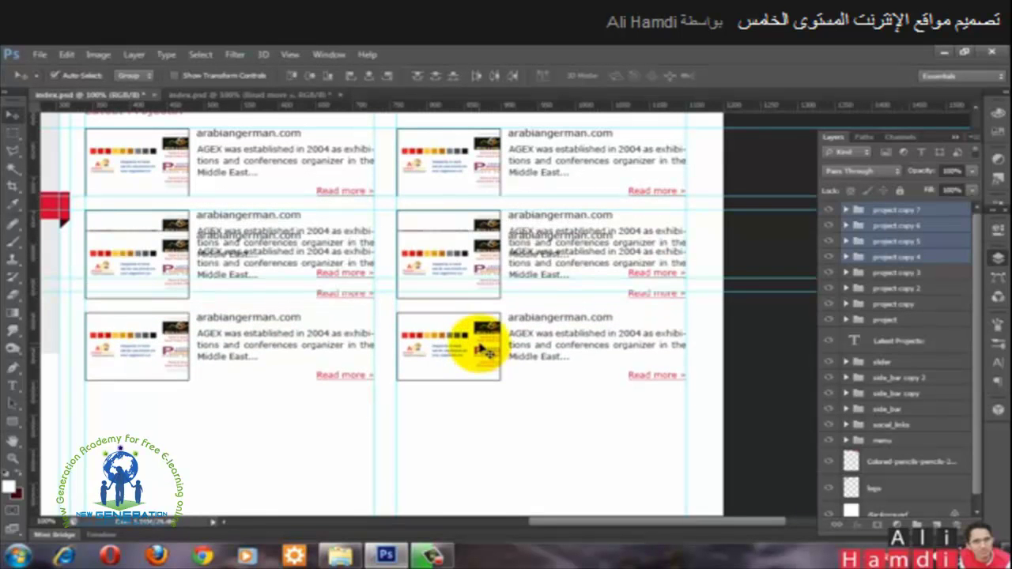
pyautogui.hotkey('shift', 'Down')
pyautogui.hotkey('shift', 'Down')
pyautogui.hotkey('shift', 'Down')
pyautogui.hotkey('shift', 'Down')
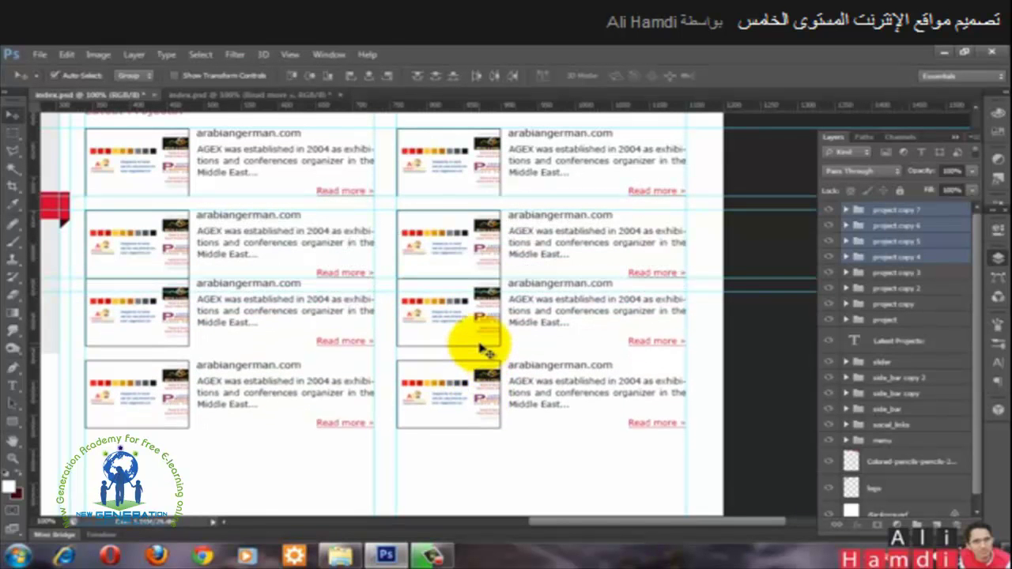
pyautogui.hotkey('shift', 'Down')
pyautogui.hotkey('shift', 'Down')
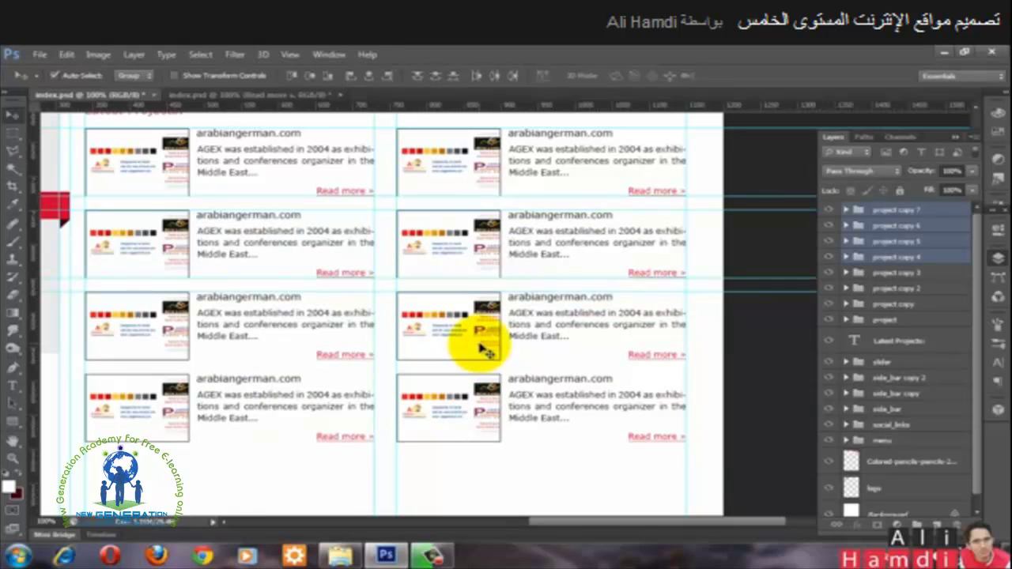
pyautogui.press('Down')
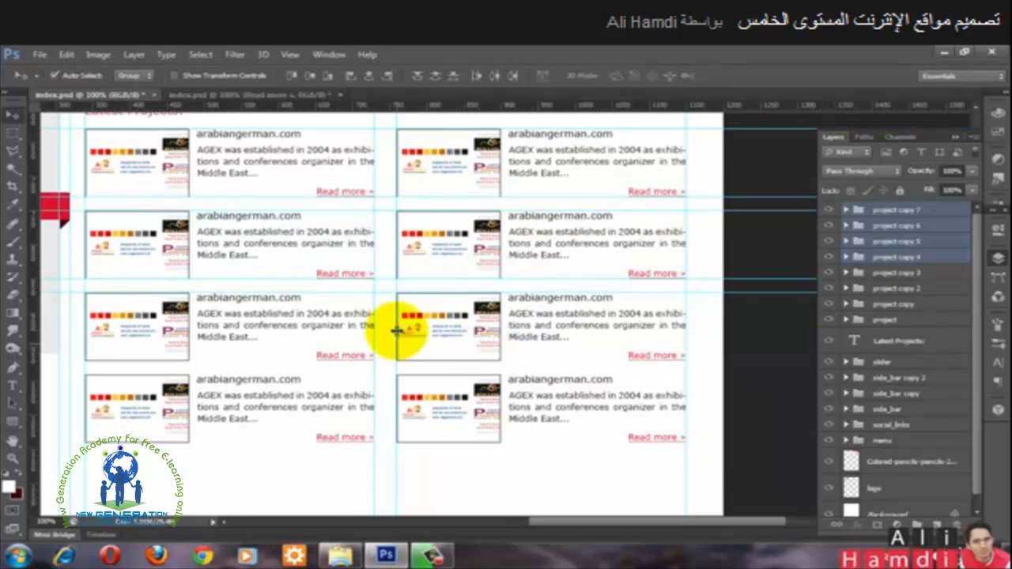
# Step: Add horizontal guides along the third project row's lower edge and the fourth row's upper and lower edges, and hide all guides
pyautogui.moveTo(427, 104); pyautogui.dragTo(414, 374)
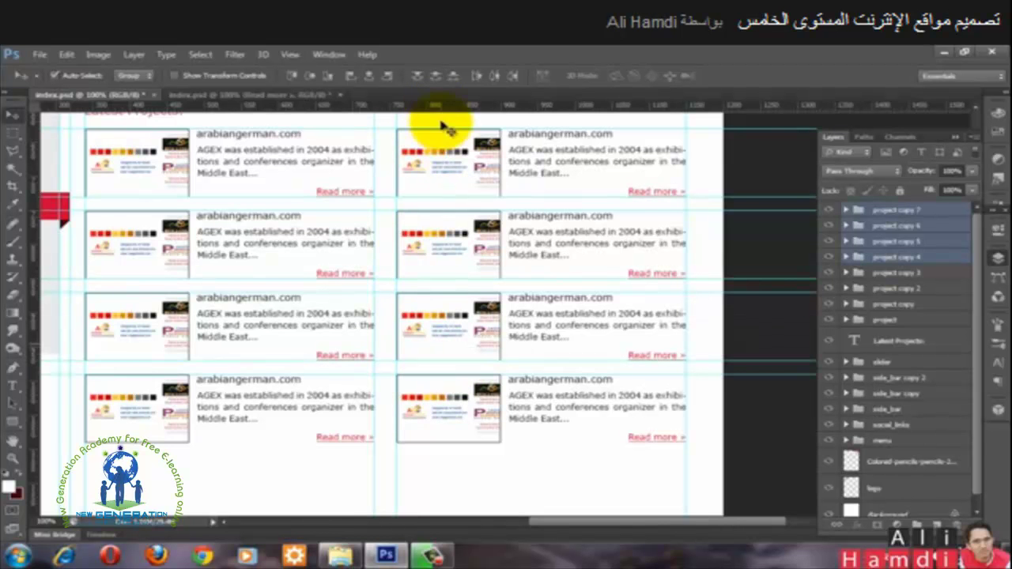
pyautogui.moveTo(445, 114); pyautogui.dragTo(434, 442)
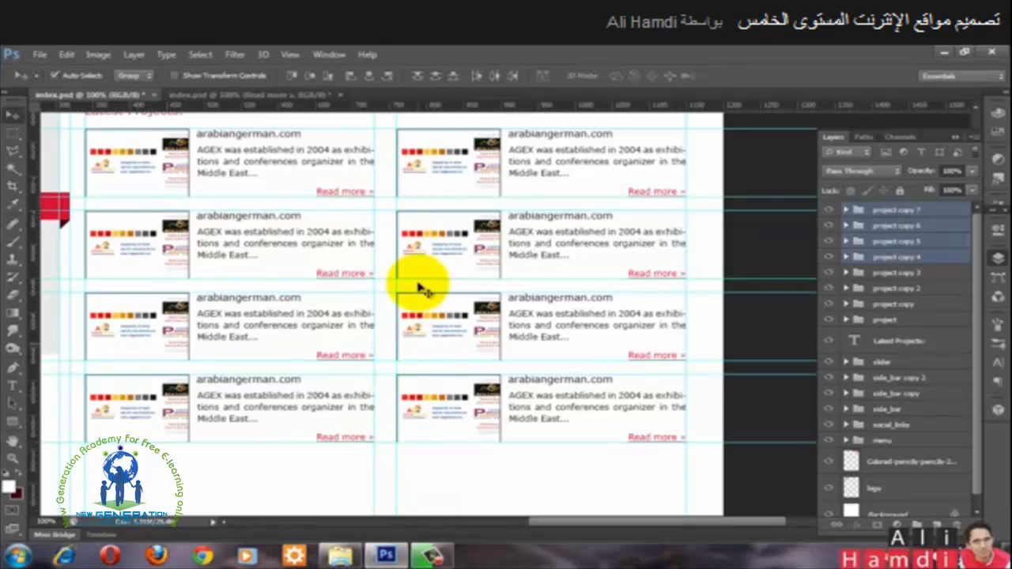
pyautogui.hotkey('ctrl', '-')
pyautogui.hotkey('ctrl', '-')
pyautogui.hotkey('ctrl', '-')
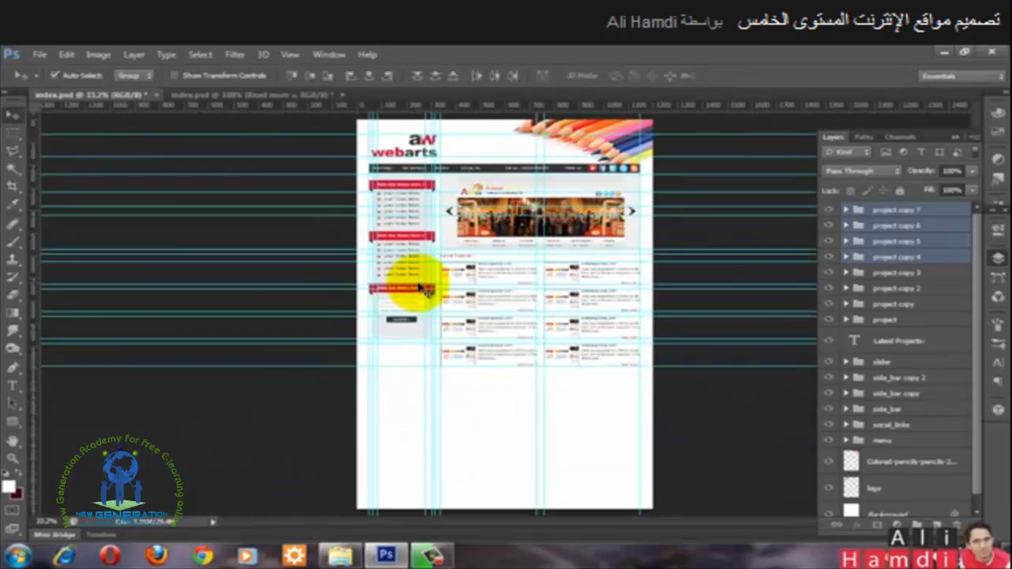
pyautogui.hotkey('ctrl', ';')
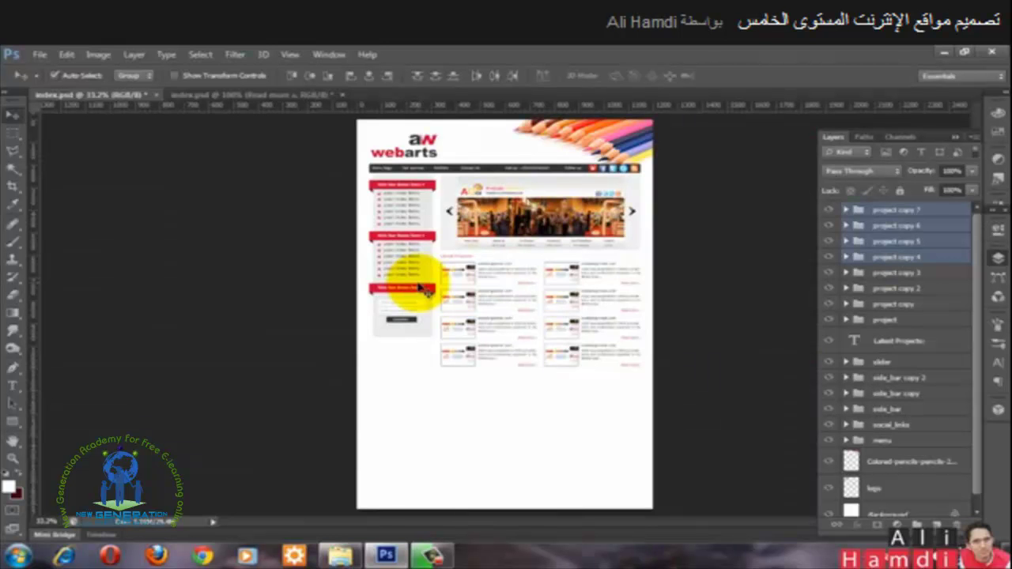
# Step: Switch to the reference index.psd design and examine its footer: the torn-edge dark background, message form, logo and contact information
pyautogui.click(189, 95)
pyautogui.scroll(-2, 457, 302)
pyautogui.moveTo(337, 357); pyautogui.dragTo(419, 248)
pyautogui.moveTo(403, 331); pyautogui.dragTo(431, 293)
pyautogui.scroll(-3, 396, 237)
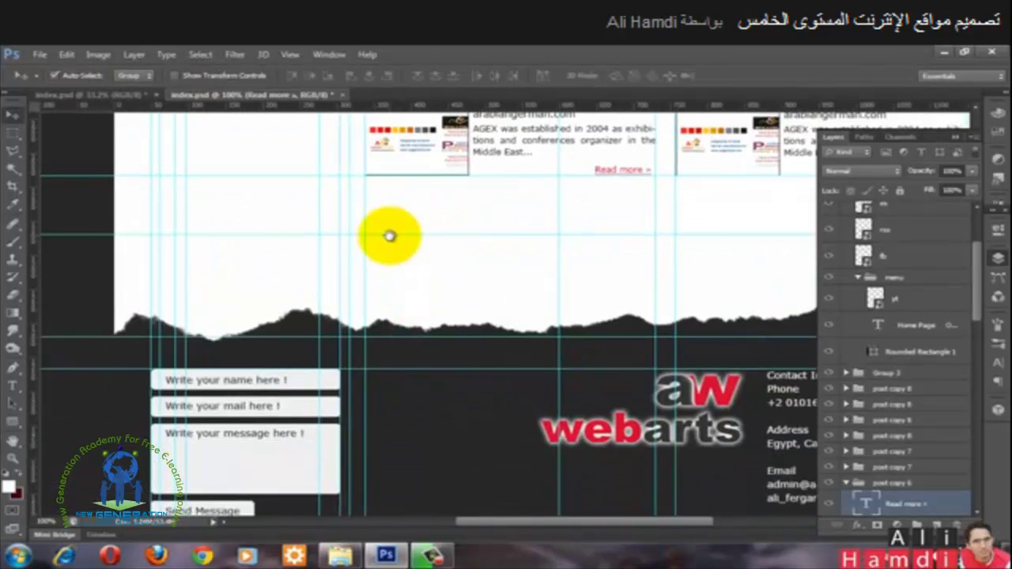
pyautogui.hscroll(3, 350, 226)
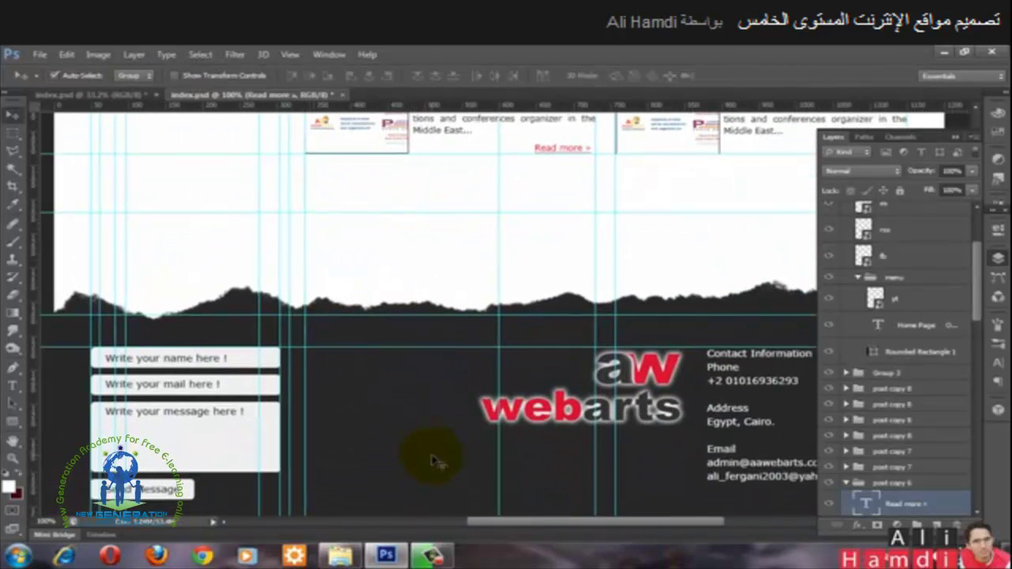